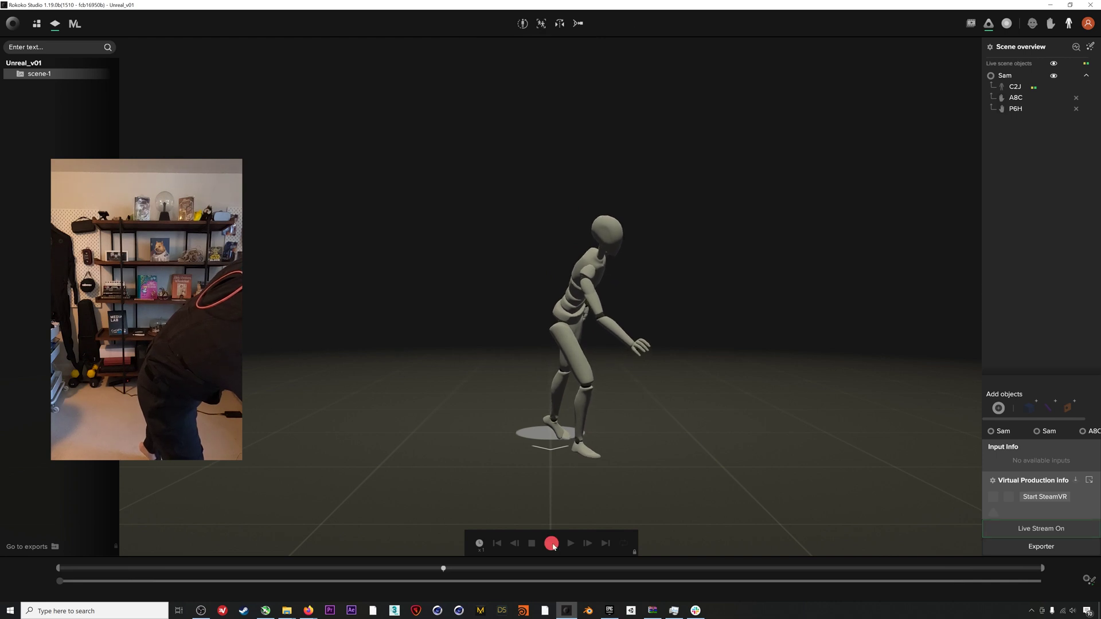
- Record a motion-capture take in scene-1 and rename the take UnrealAnim
{"action": "left_click", "coordinate": [552, 543]}
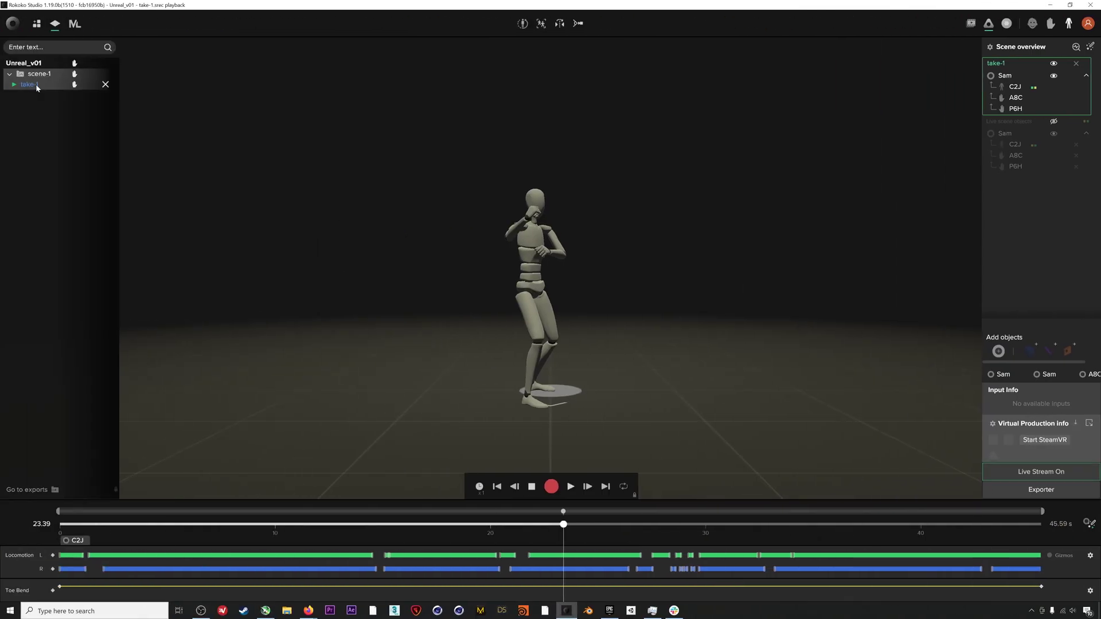
{"action": "right_click", "coordinate": [37, 88]}
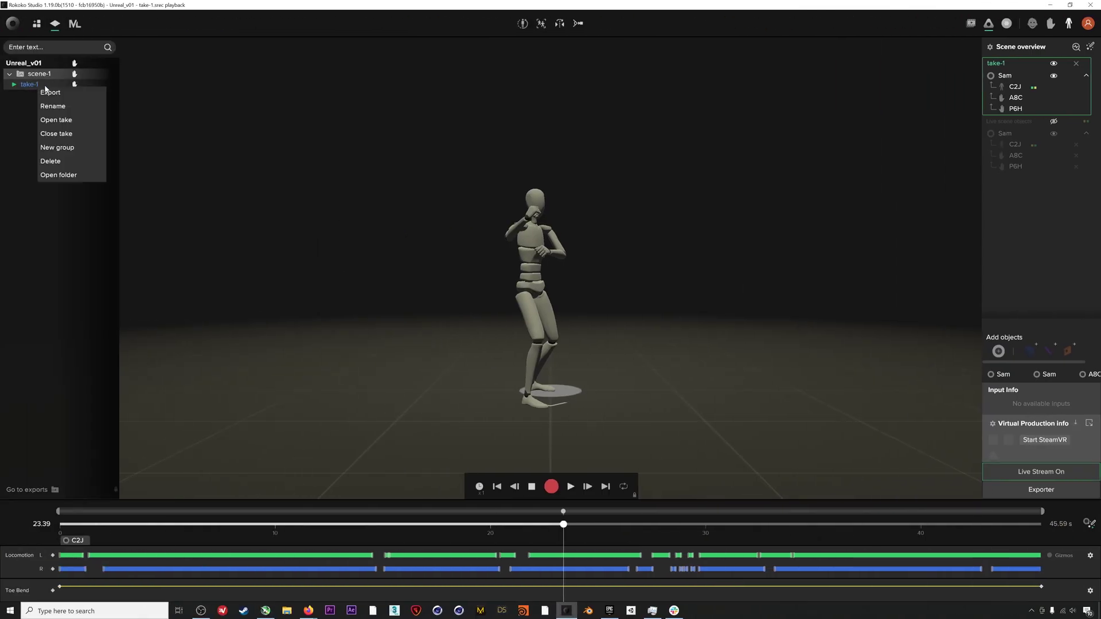
{"action": "left_click", "coordinate": [48, 100]}
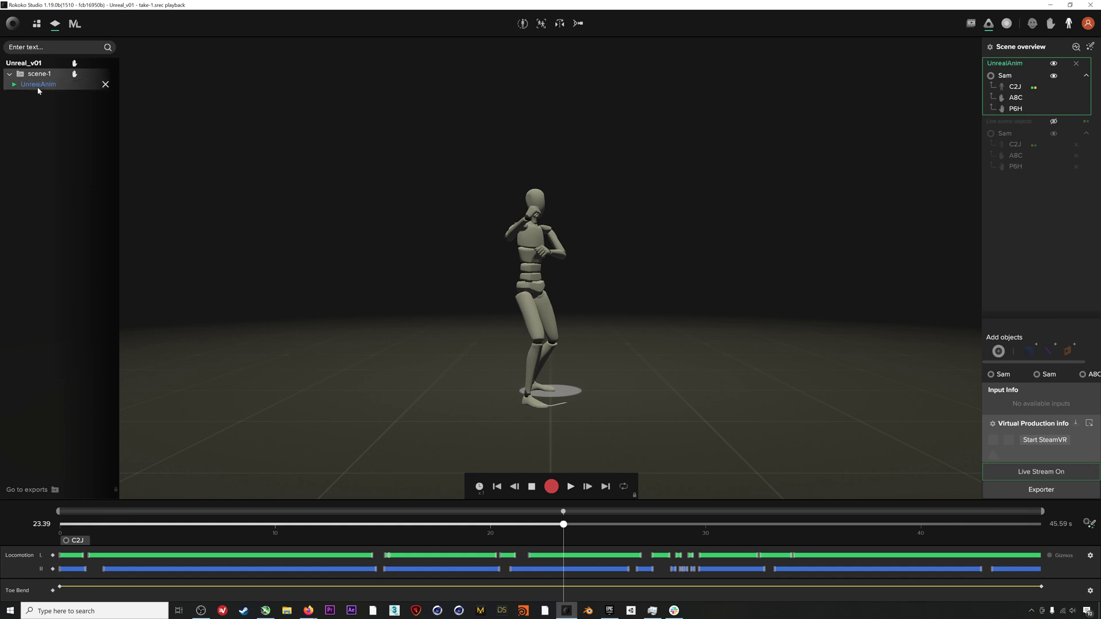
- Export the UnrealAnim take as binary FBX with the Maya HumanIK skeleton at 30 FPS, excluding the body mesh
{"action": "right_click", "coordinate": [38, 87]}
{"action": "left_click", "coordinate": [52, 95]}
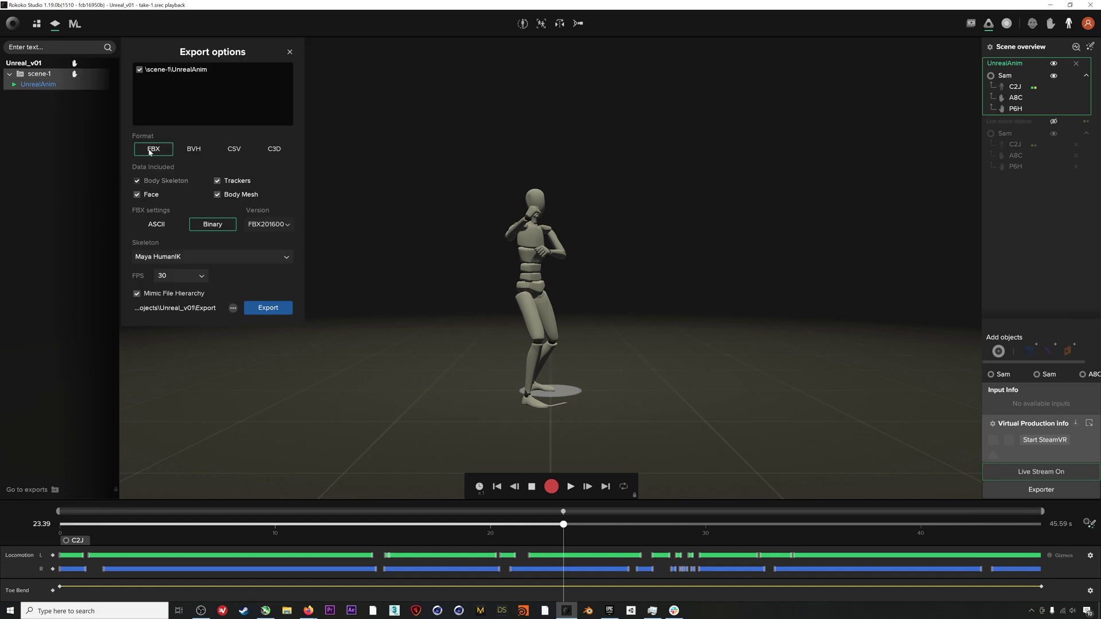
{"action": "left_click", "coordinate": [217, 195]}
{"action": "left_click", "coordinate": [267, 307]}
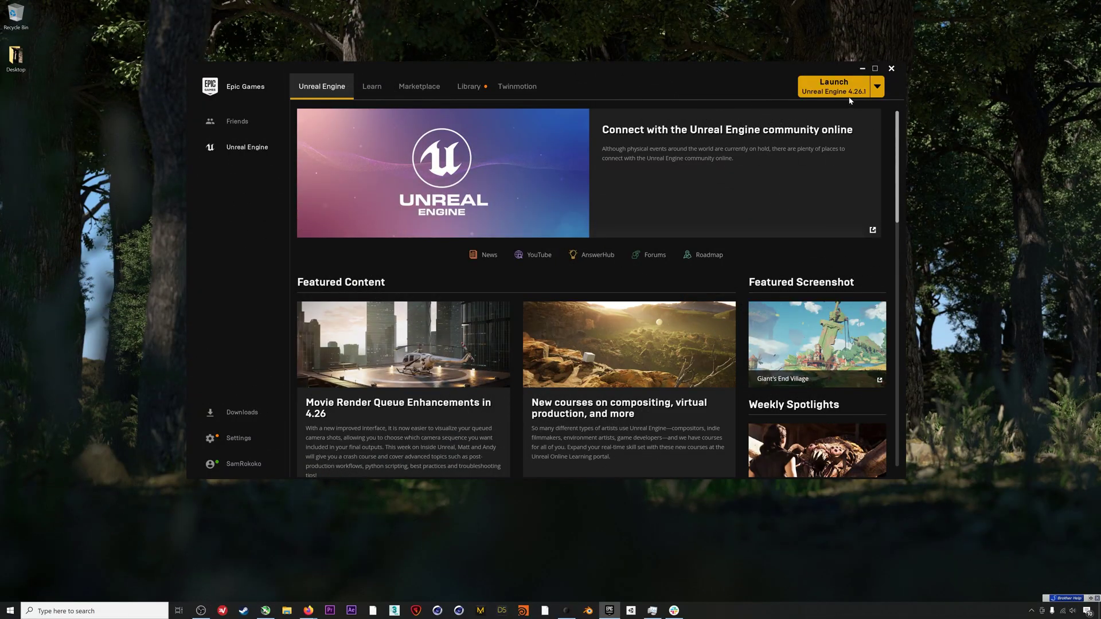
- Launch Unreal Engine 4.26.1 and create a Games project named UnrealRetargeting from the Third Person template
{"action": "left_click", "coordinate": [845, 94]}
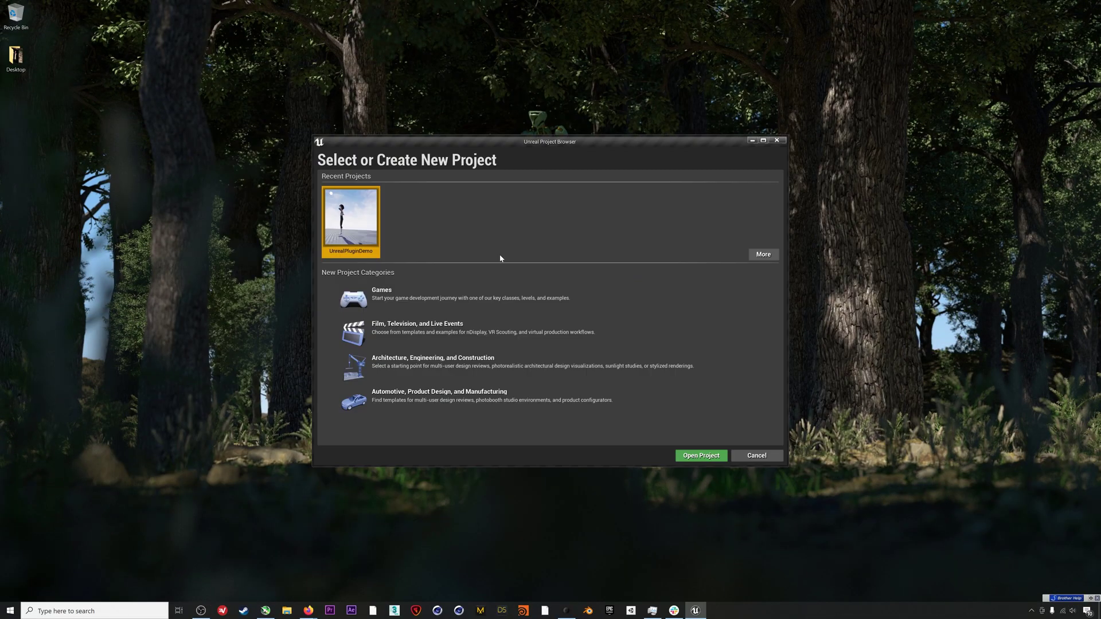
{"action": "left_click", "coordinate": [510, 308]}
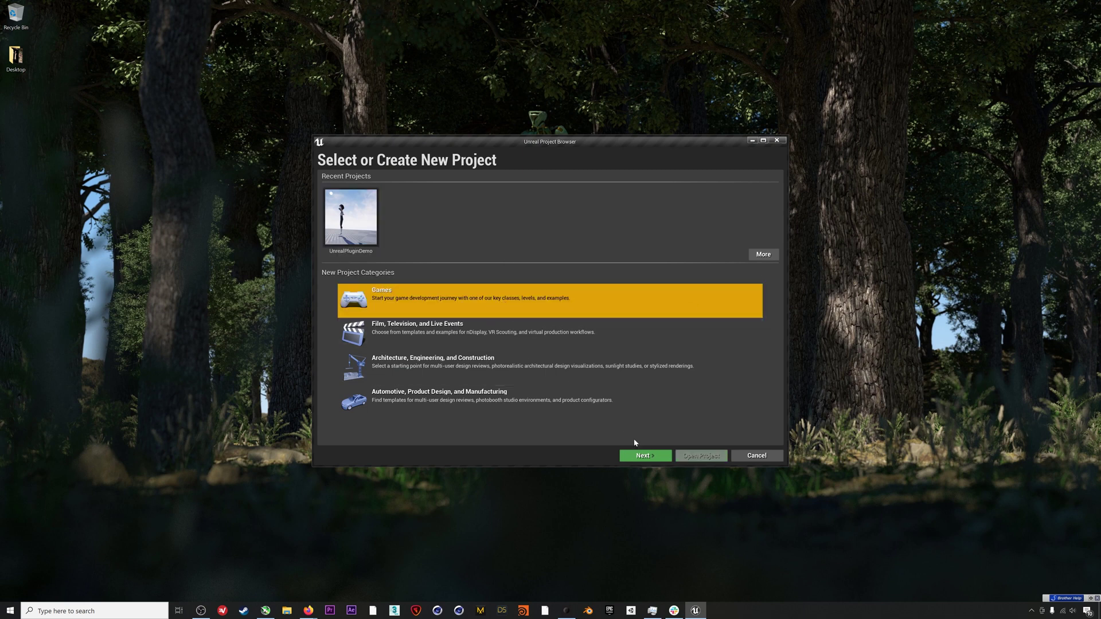
{"action": "left_click", "coordinate": [639, 454]}
{"action": "left_click", "coordinate": [499, 194]}
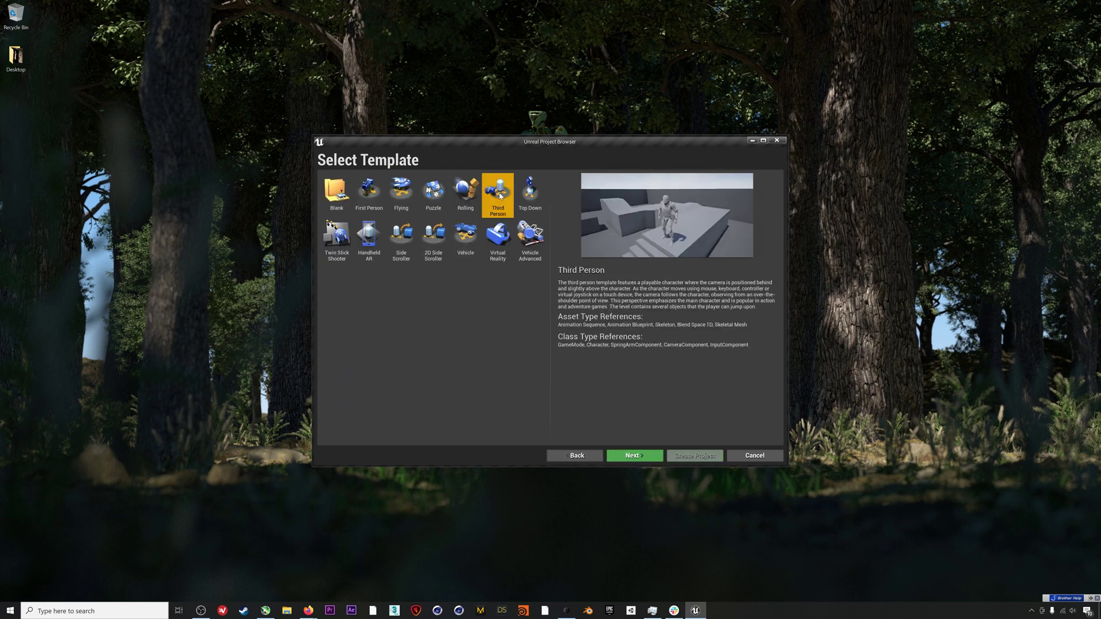
{"action": "left_click", "coordinate": [635, 455]}
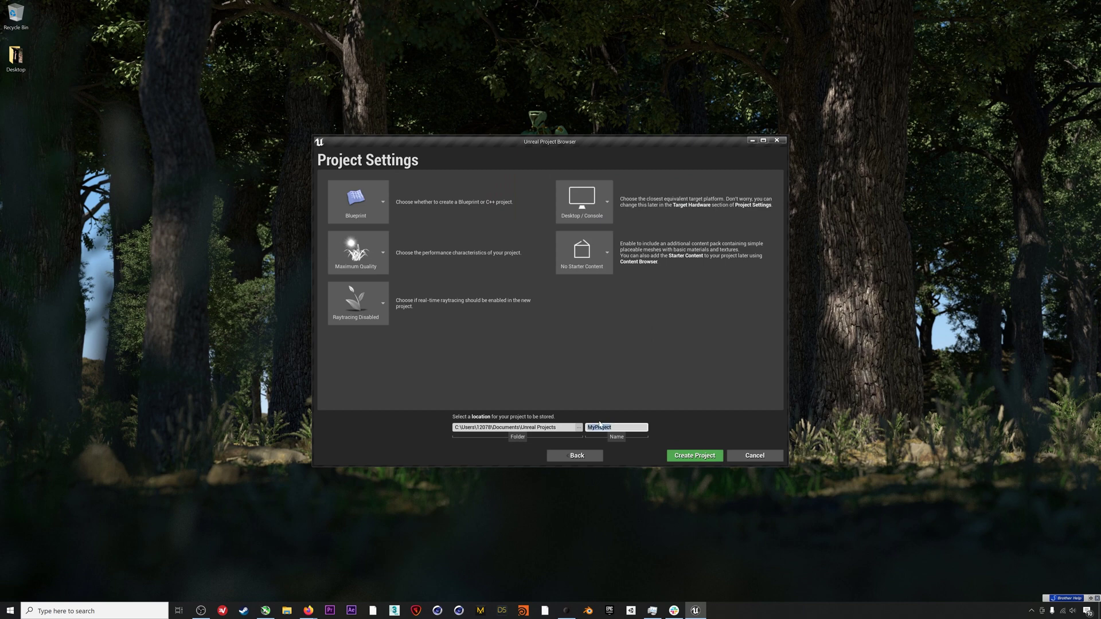
{"action": "left_click", "coordinate": [709, 454]}
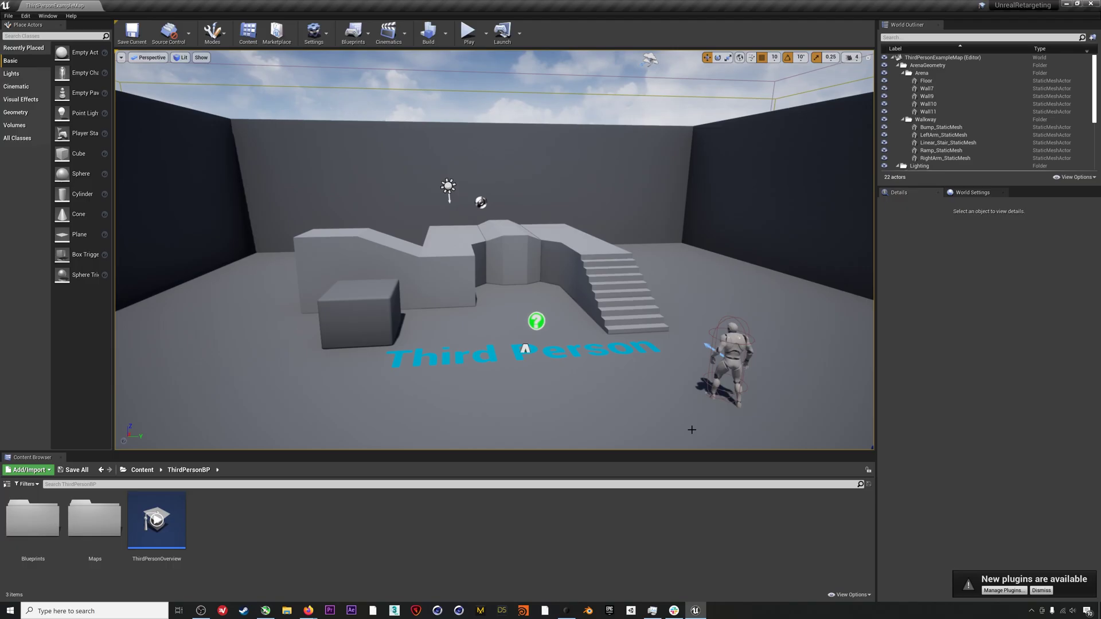
- Look through the mannequin mesh and skeleton assets in Content > Mannequin > Character > Mesh
{"action": "left_click", "coordinate": [142, 470]}
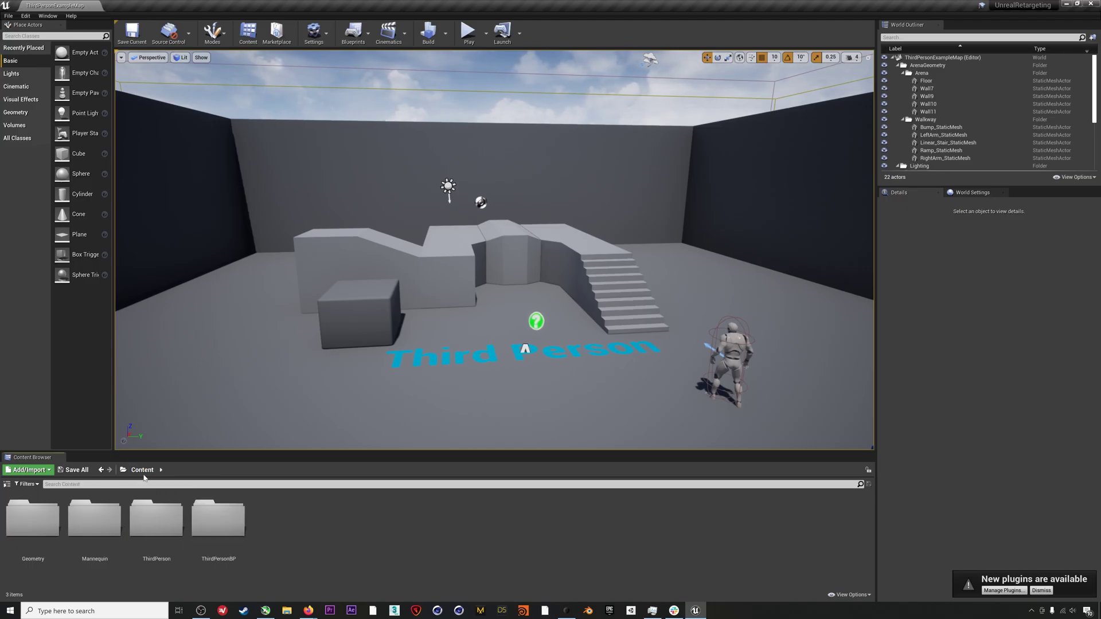
{"action": "double_click", "coordinate": [115, 517]}
{"action": "left_click", "coordinate": [118, 518]}
{"action": "double_click", "coordinate": [118, 517]}
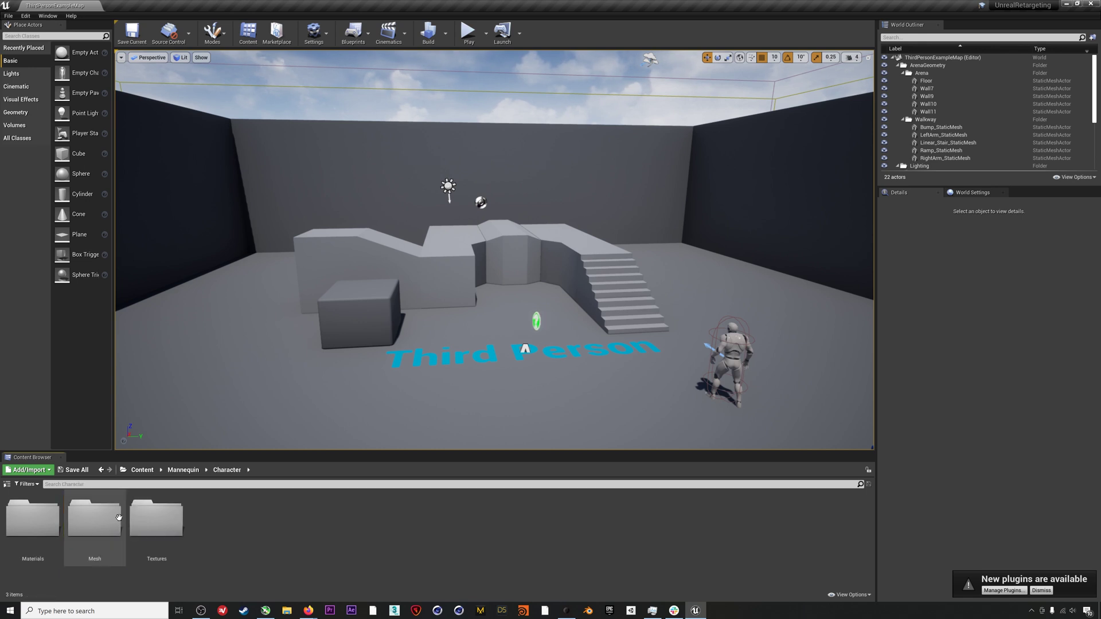
{"action": "double_click", "coordinate": [95, 519]}
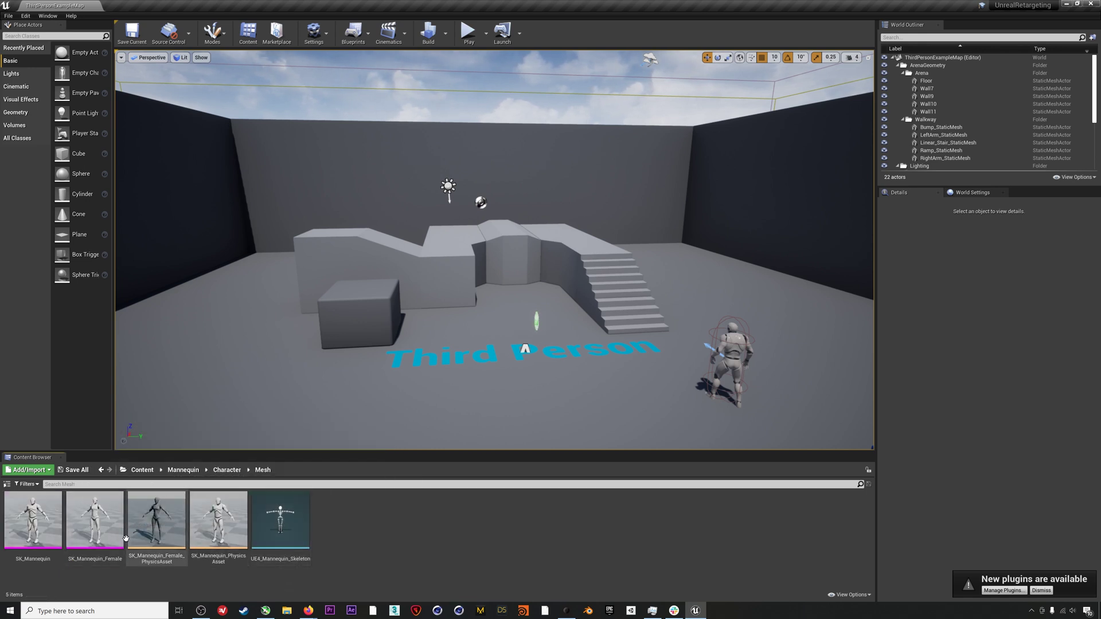
- Create a folder named RokokoAnimation in the root Content folder and open it
{"action": "left_click", "coordinate": [135, 471]}
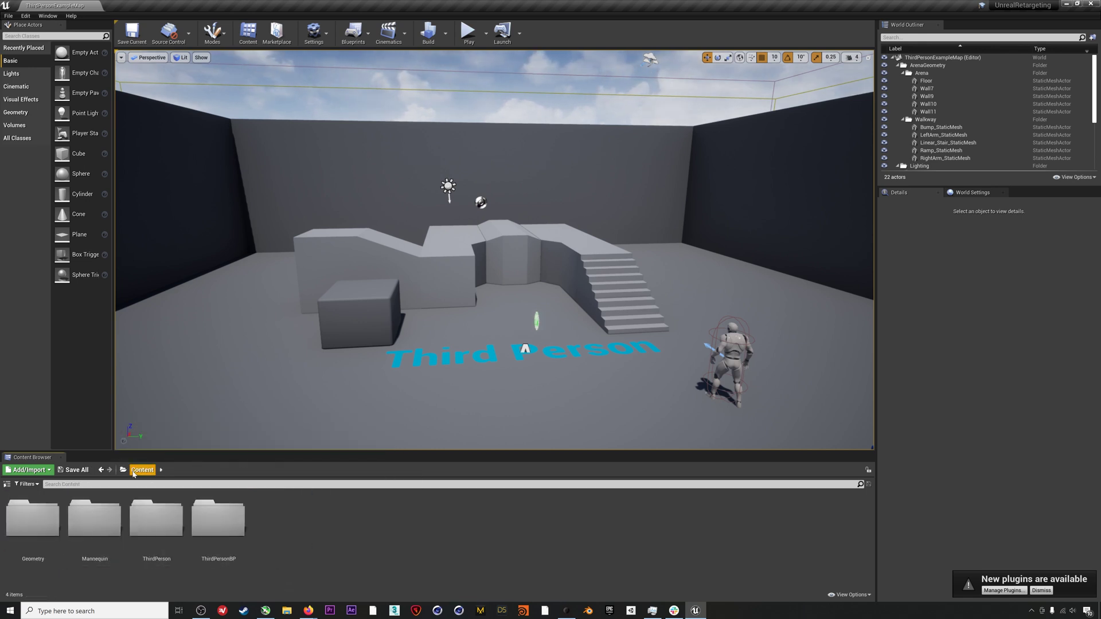
{"action": "right_click", "coordinate": [305, 528]}
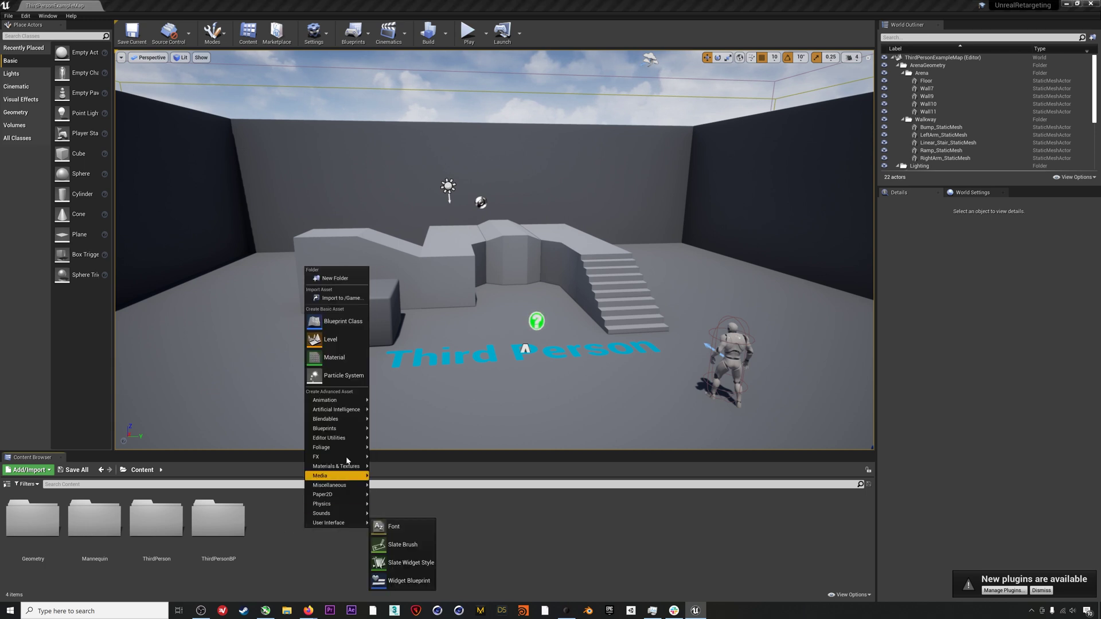
{"action": "left_click", "coordinate": [338, 279]}
{"action": "type", "text": "RokokoAnimation"}
{"action": "key", "text": "Return"}
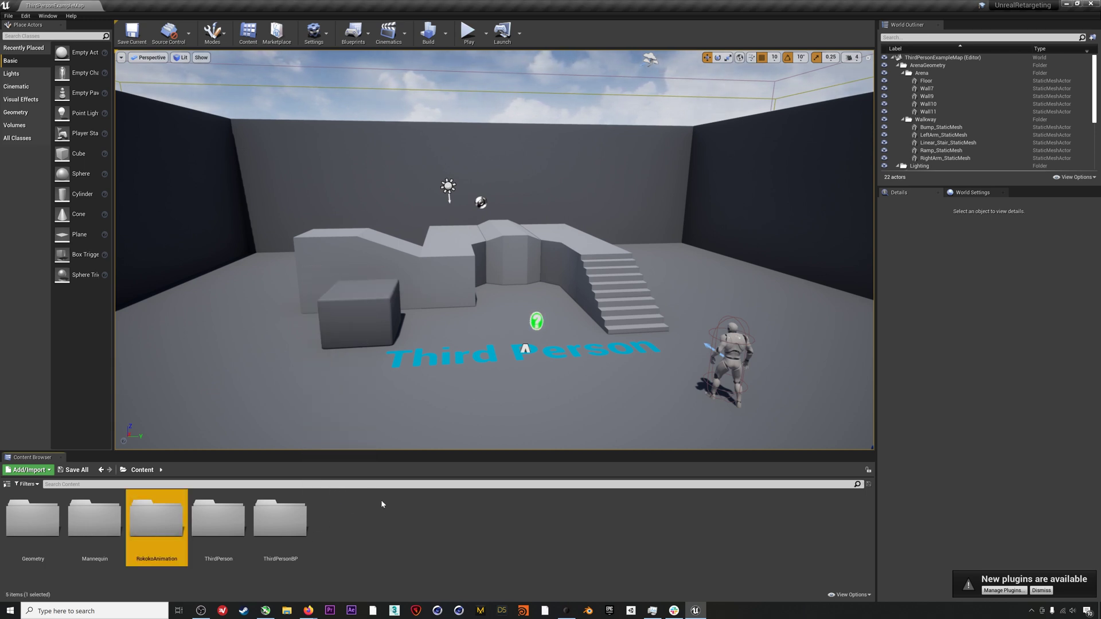
{"action": "double_click", "coordinate": [153, 522]}
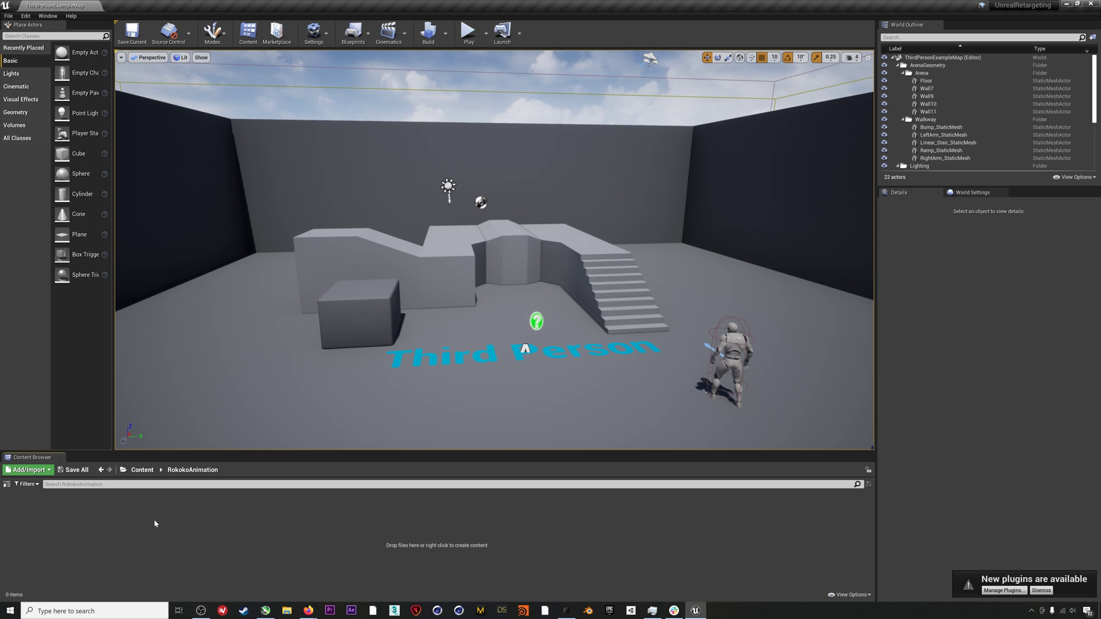
- Choose UnrealAnim_HUMANIK_C2J from the Unreal_v01 project's Export\scene-1 folder for import into RokokoAnimation
{"action": "left_click", "coordinate": [27, 470]}
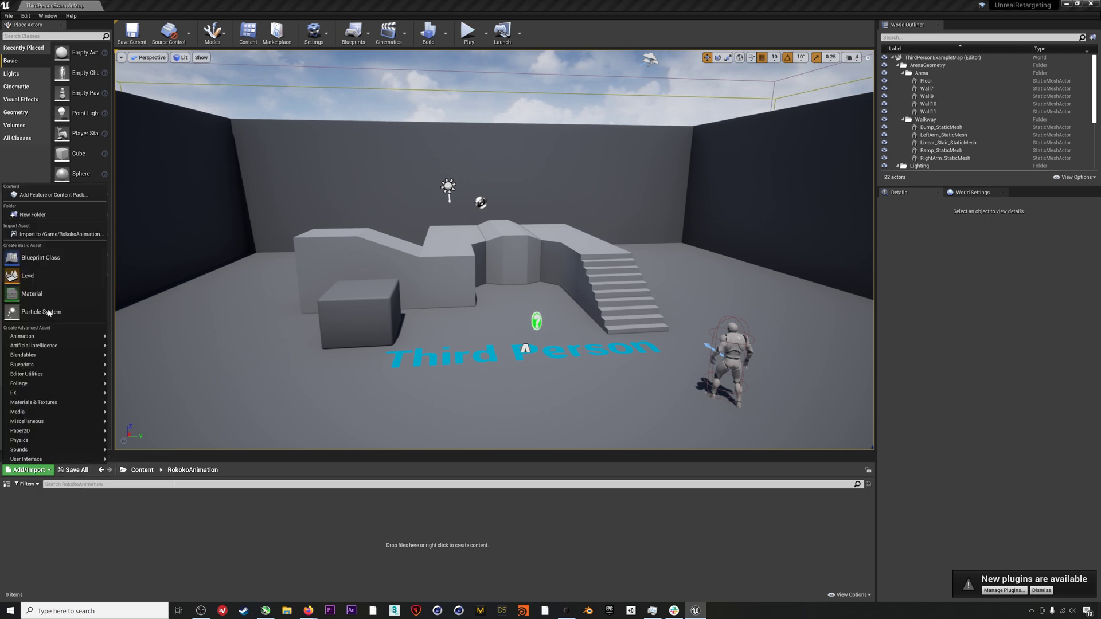
{"action": "left_click", "coordinate": [56, 235]}
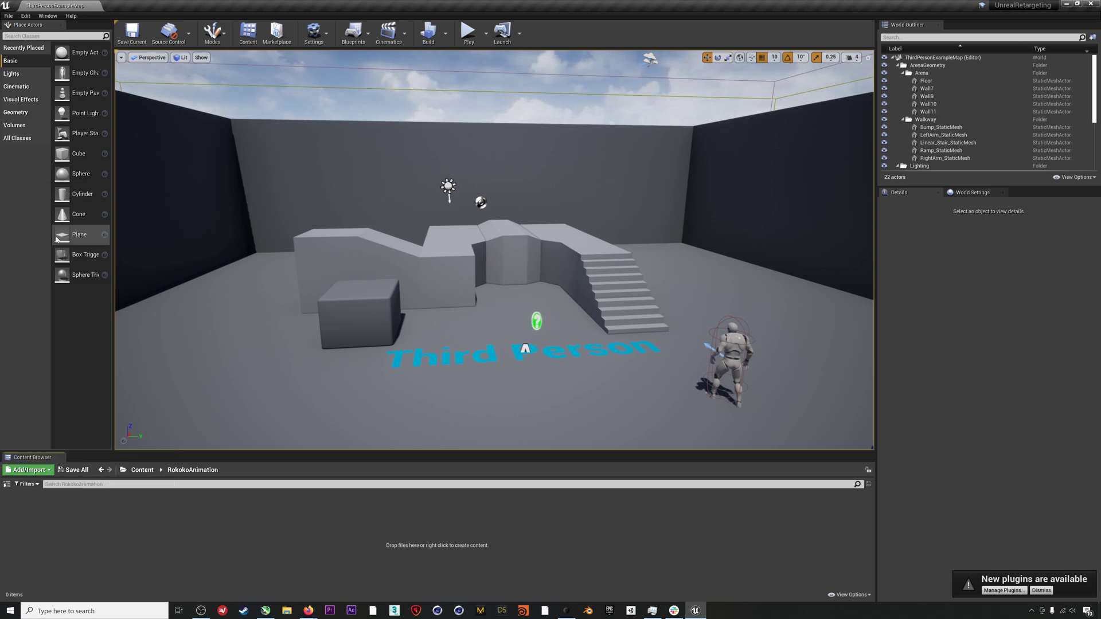
{"action": "left_click", "coordinate": [123, 157]}
{"action": "scroll", "coordinate": [191, 238], "scroll_direction": "down", "scroll_amount": 3}
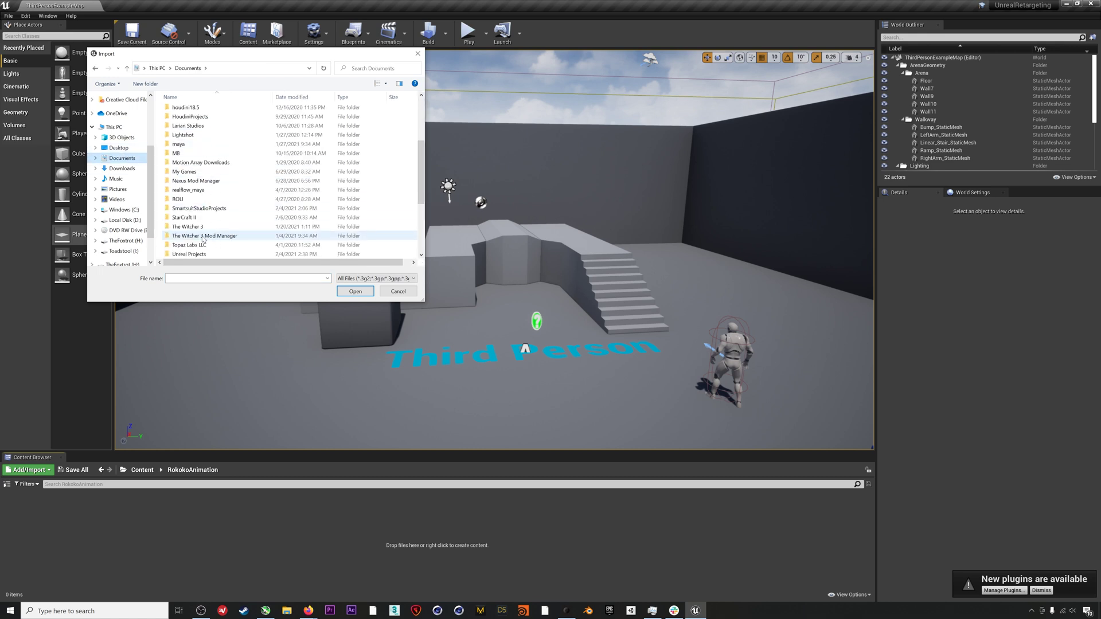
{"action": "double_click", "coordinate": [199, 211]}
{"action": "double_click", "coordinate": [196, 111]}
{"action": "double_click", "coordinate": [198, 110]}
{"action": "double_click", "coordinate": [200, 112]}
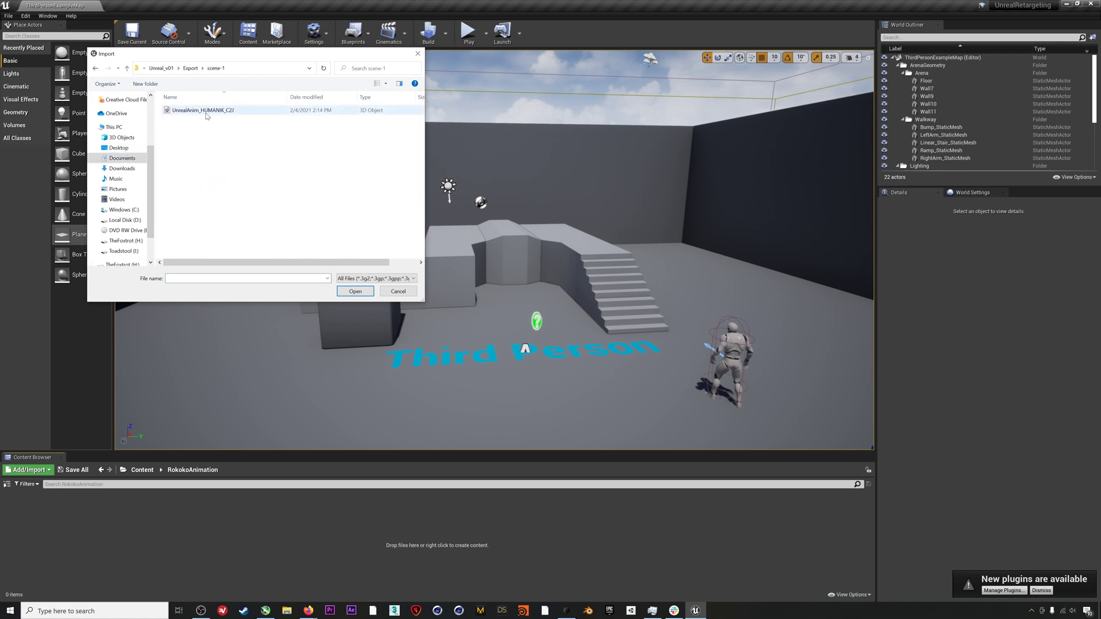
{"action": "left_click", "coordinate": [205, 113]}
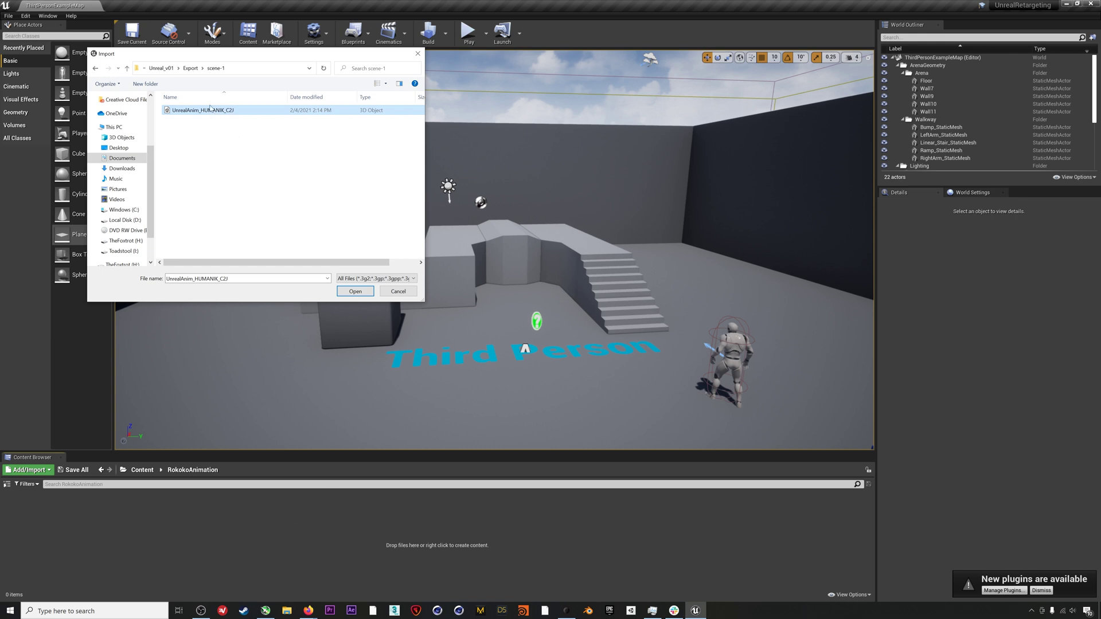
{"action": "double_click", "coordinate": [210, 108]}
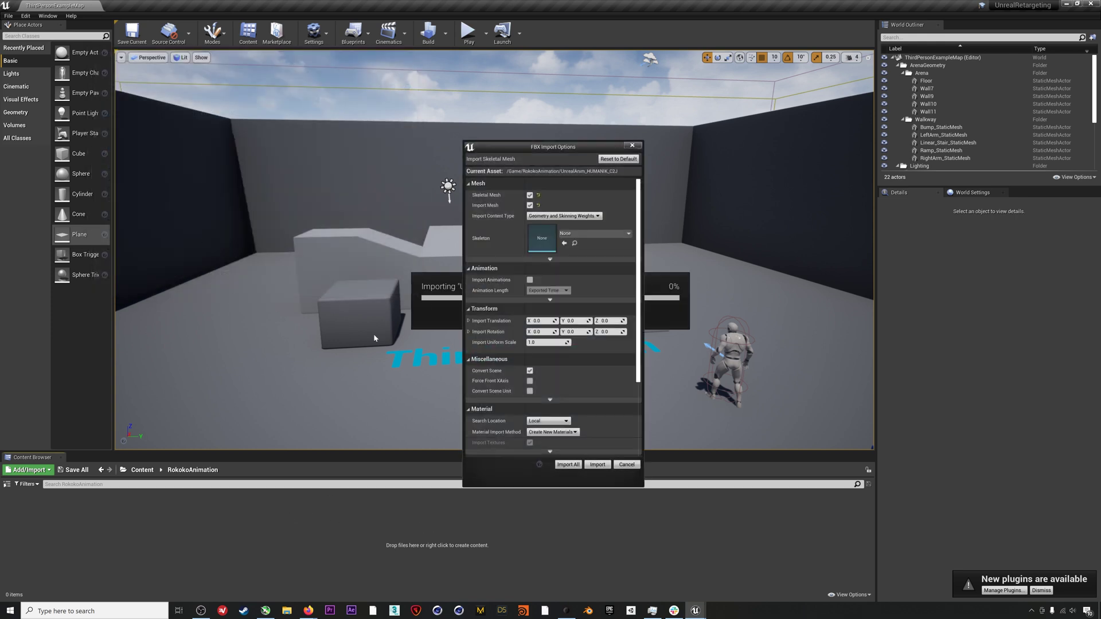
- Import the FBX with skeleton None and Use T0 As Ref Pose, Import Morph Targets and Import Animations enabled, and dismiss the message log
{"action": "left_click", "coordinate": [590, 233]}
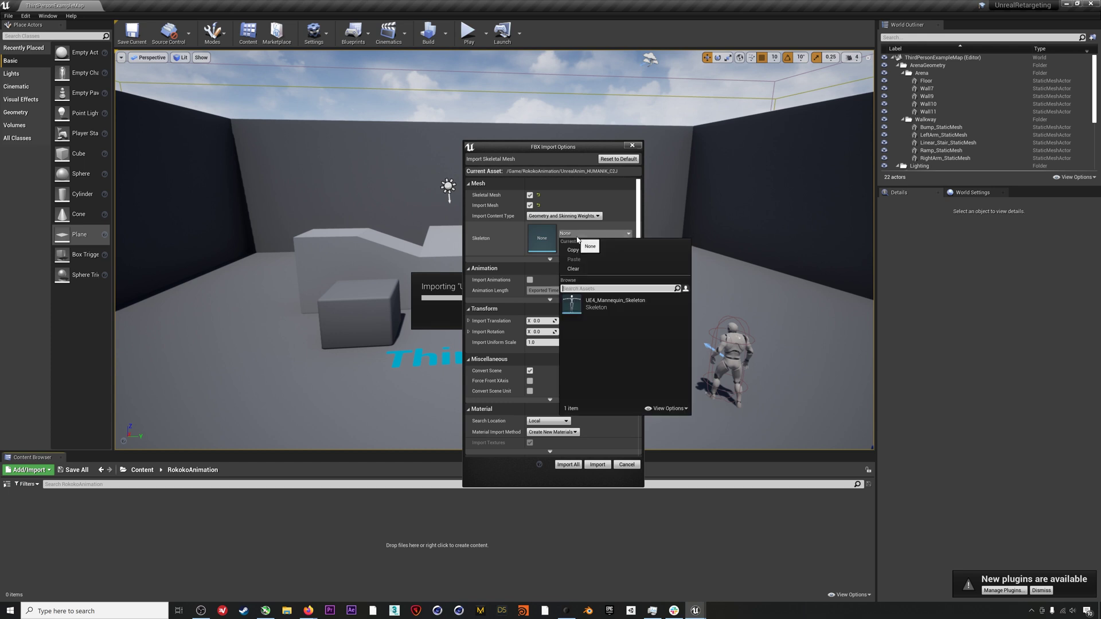
{"action": "left_click", "coordinate": [573, 269]}
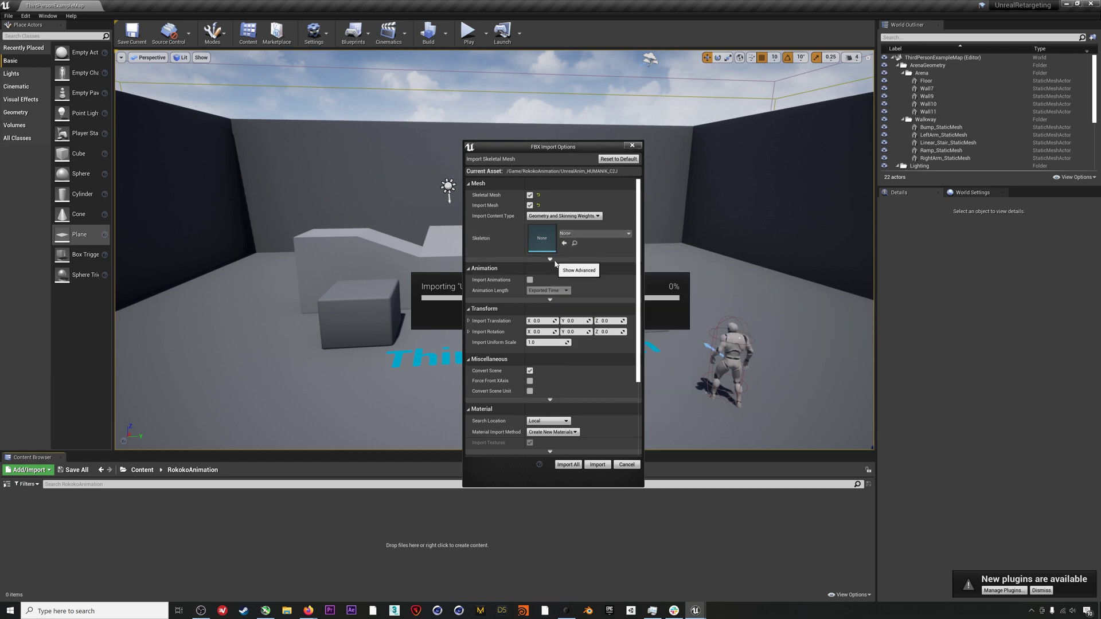
{"action": "left_click", "coordinate": [550, 259]}
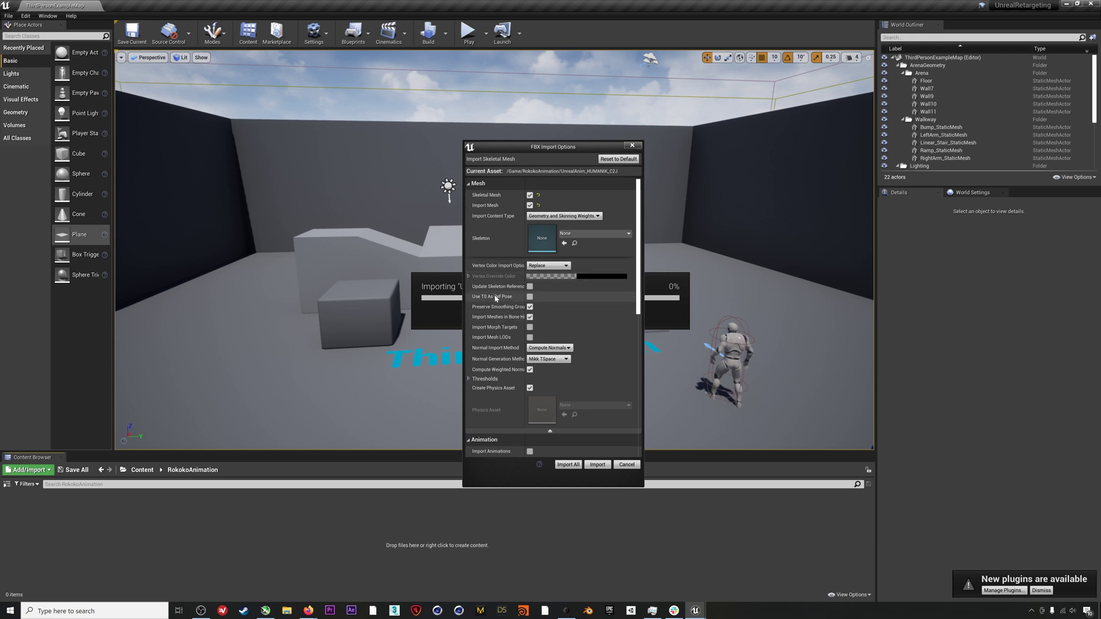
{"action": "left_click", "coordinate": [529, 297]}
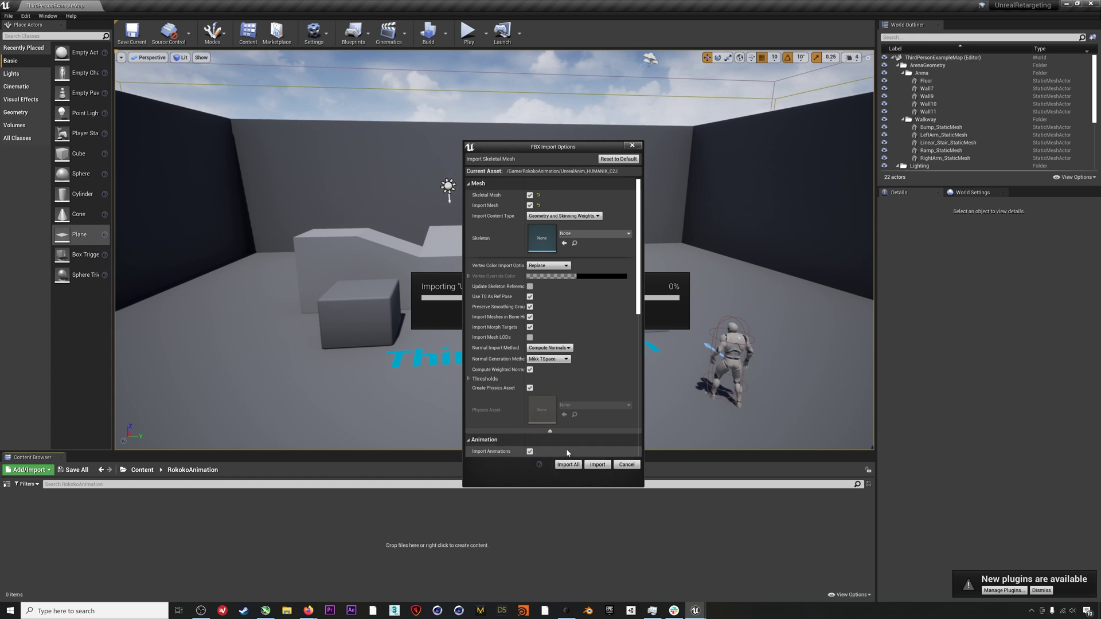
{"action": "left_click", "coordinate": [568, 464]}
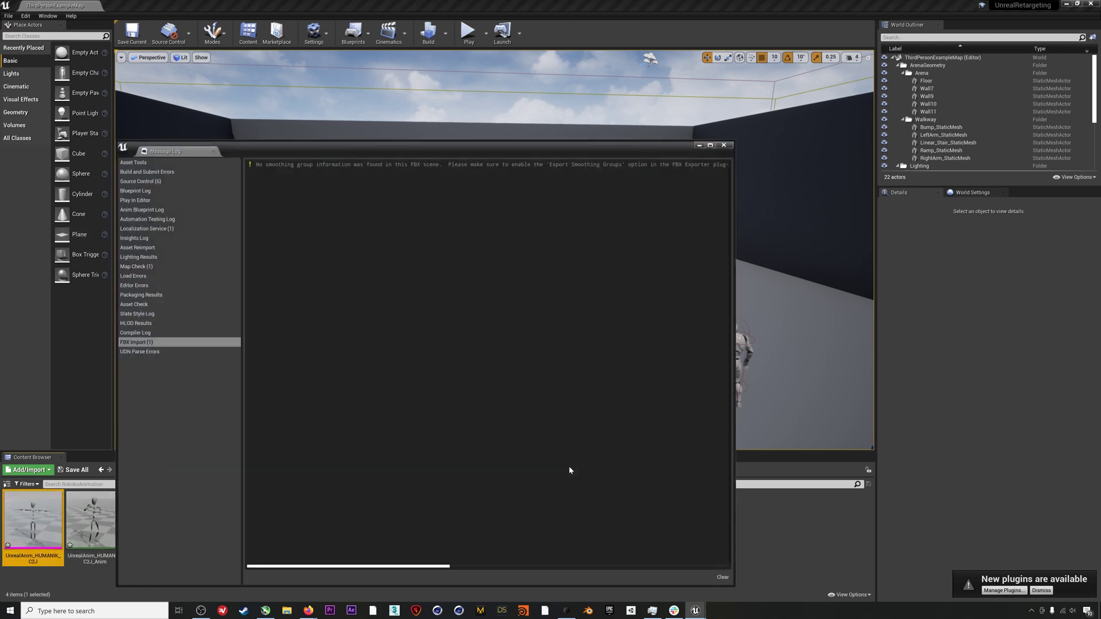
{"action": "left_click", "coordinate": [723, 145]}
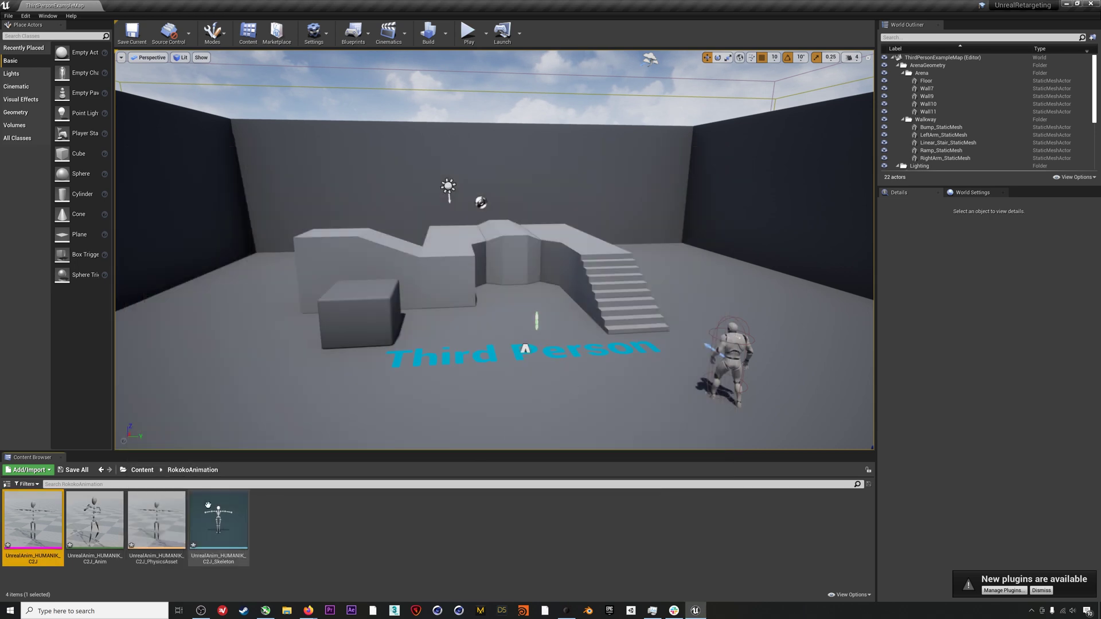
- Preview the imported UnrealAnim_HUMANIK_C2J_Anim animation on its skeleton, and return to the level editor
{"action": "double_click", "coordinate": [114, 523]}
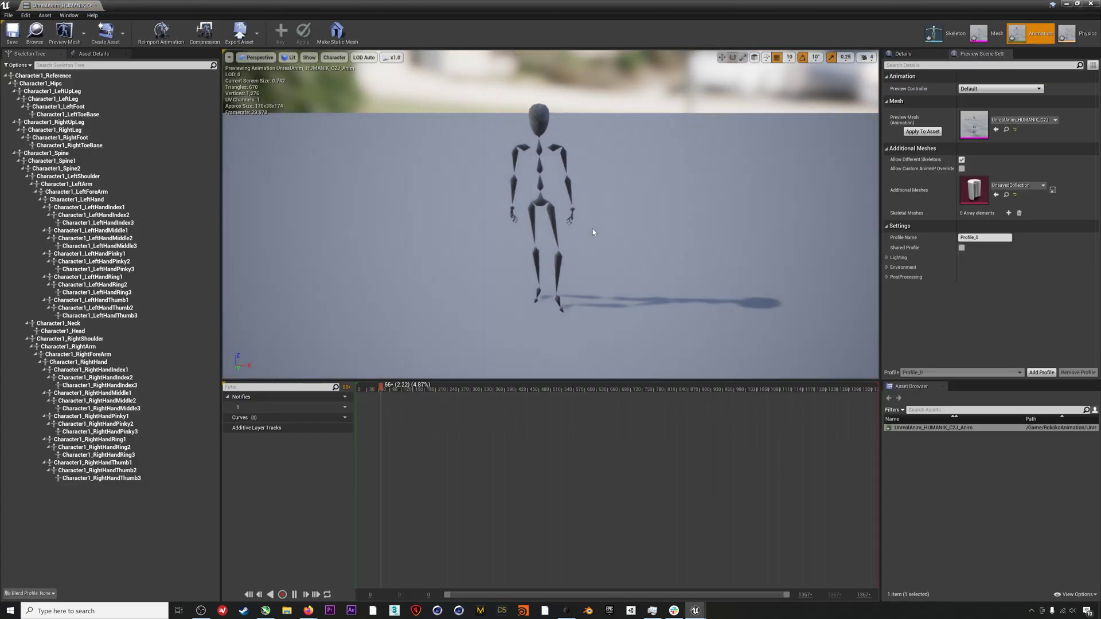
{"action": "mouse_move", "coordinate": [584, 226]}
{"action": "left_mouse_down", "text": "alt"}
{"action": "mouse_move", "coordinate": [545, 226]}
{"action": "mouse_move", "coordinate": [659, 226]}
{"action": "mouse_move", "coordinate": [556, 226]}
{"action": "mouse_move", "coordinate": [596, 226]}
{"action": "left_mouse_up", "text": "alt"}
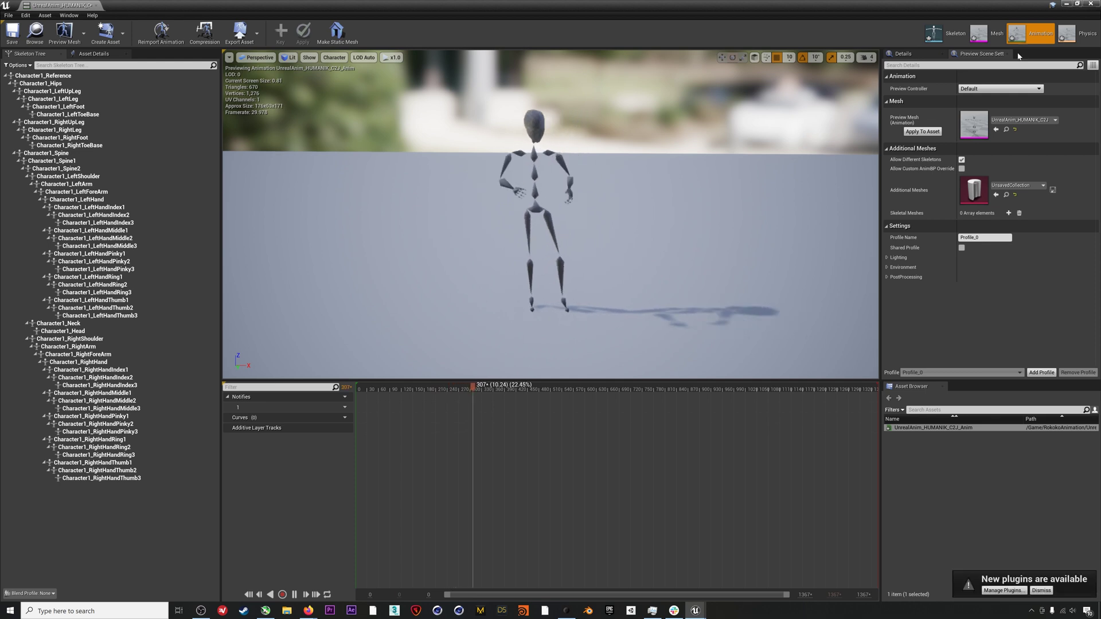
{"action": "left_click", "coordinate": [91, 6]}
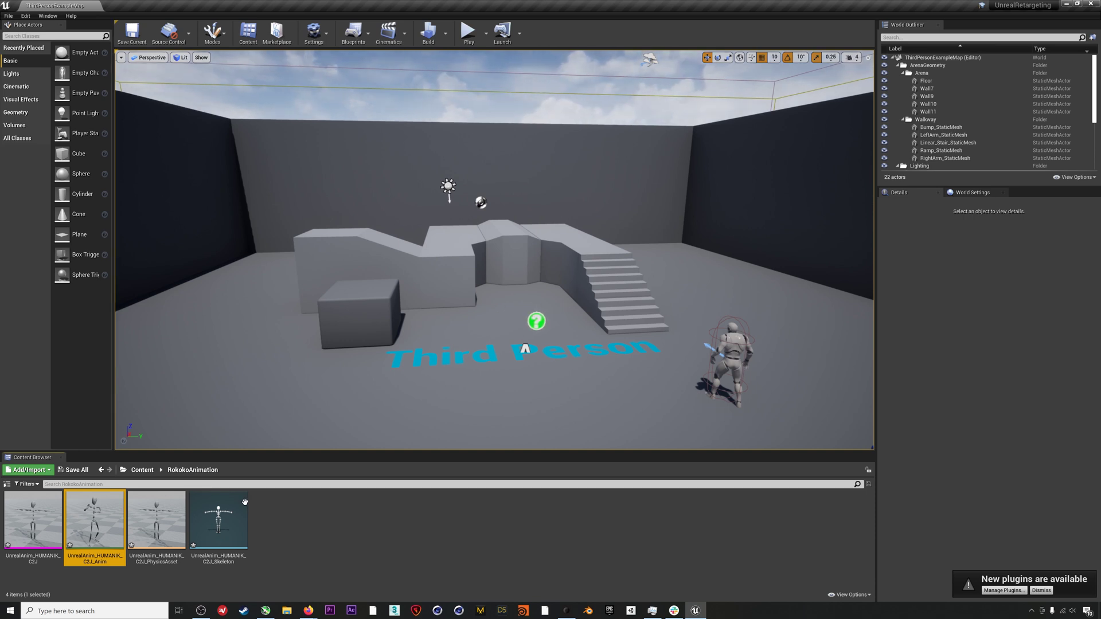
- Open the UnrealAnim_HUMANIK_C2J_Skeleton asset and dock its editor next to the ThirdPersonExampleMap level editor
{"action": "left_click", "coordinate": [229, 536]}
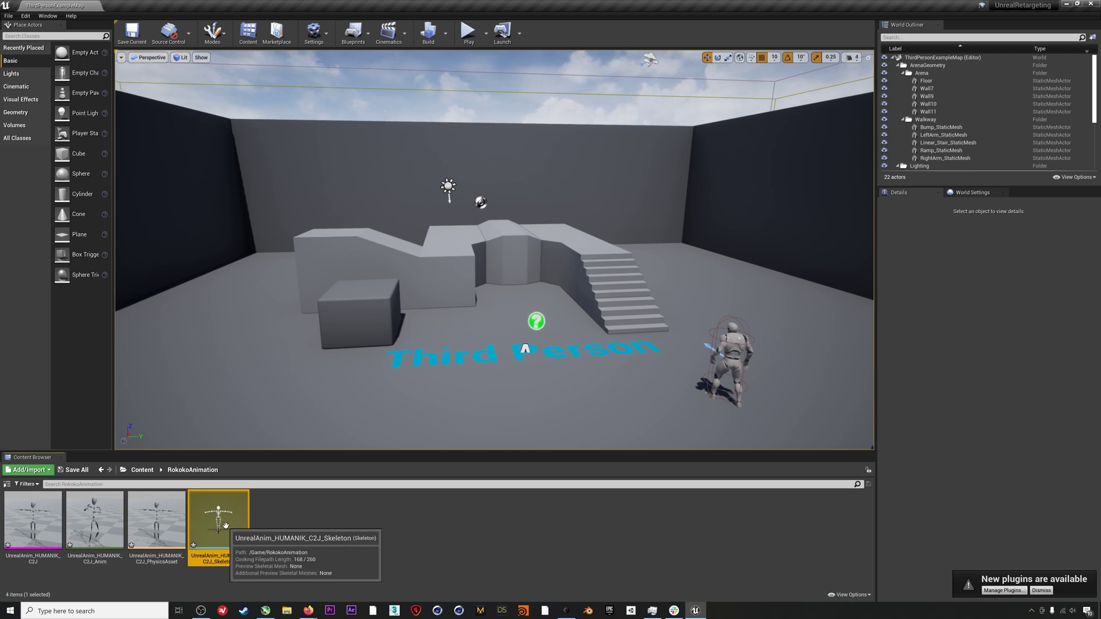
{"action": "double_click", "coordinate": [227, 527]}
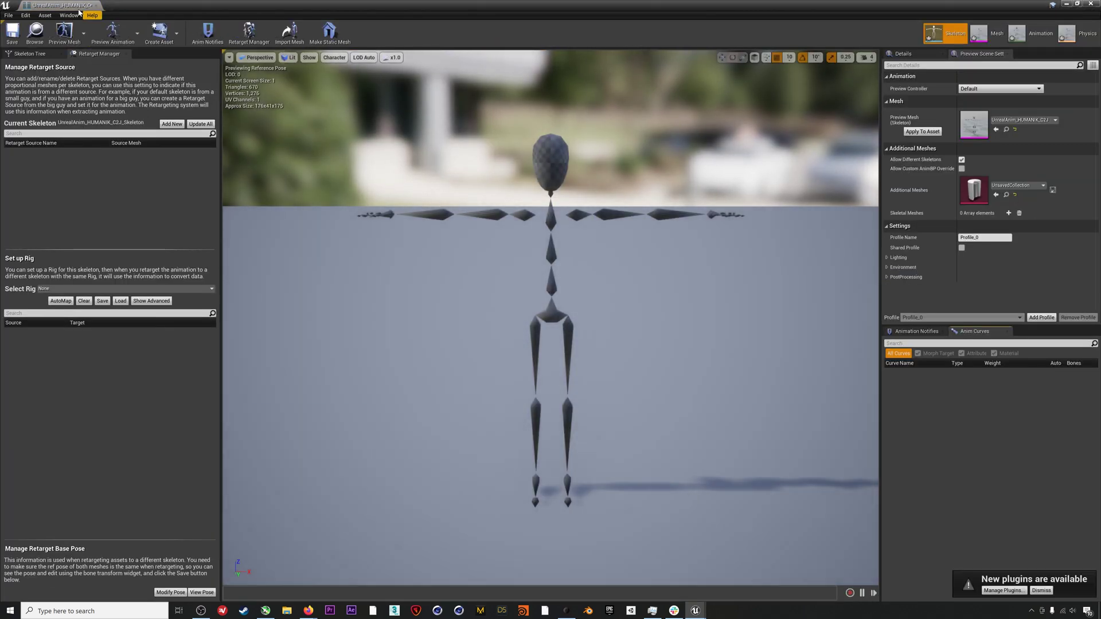
{"action": "left_click_drag", "start_coordinate": [75, 5], "coordinate": [133, 10]}
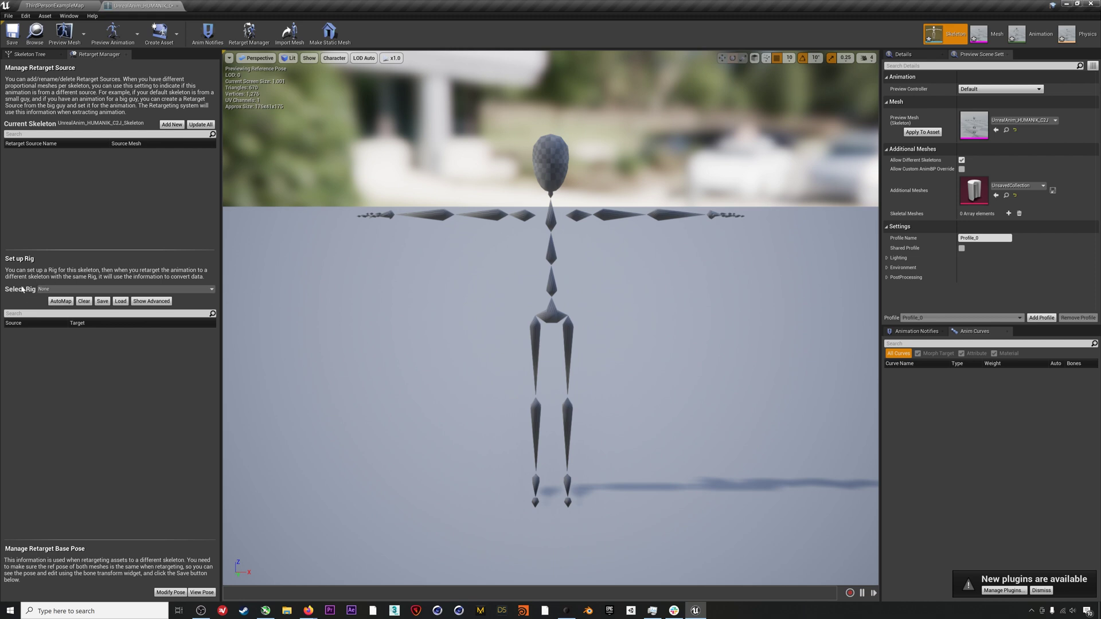
- Assign the Humanoid rig to the skeleton, try AutoMap, and clear the automatically generated bone mapping
{"action": "left_click", "coordinate": [57, 288]}
{"action": "left_click", "coordinate": [62, 303]}
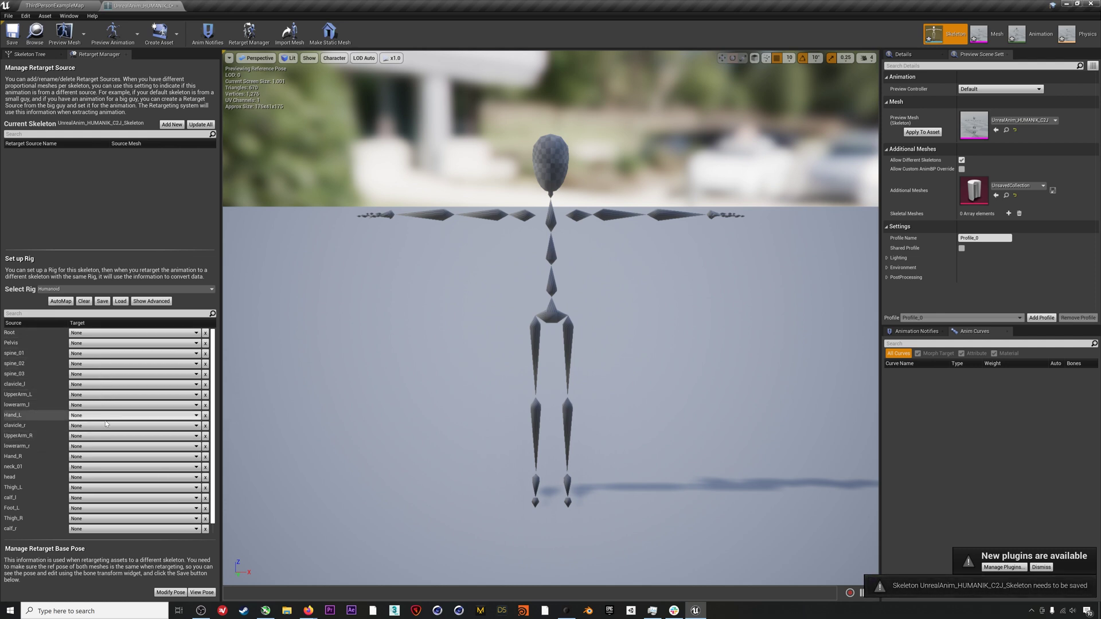
{"action": "left_click", "coordinate": [59, 303]}
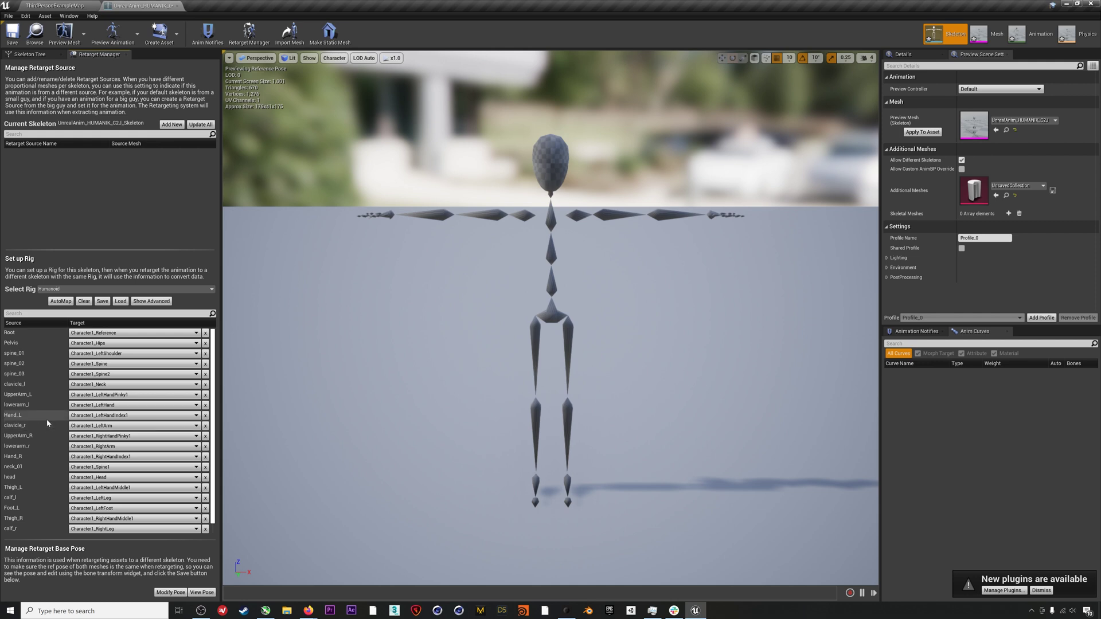
{"action": "left_click", "coordinate": [84, 301]}
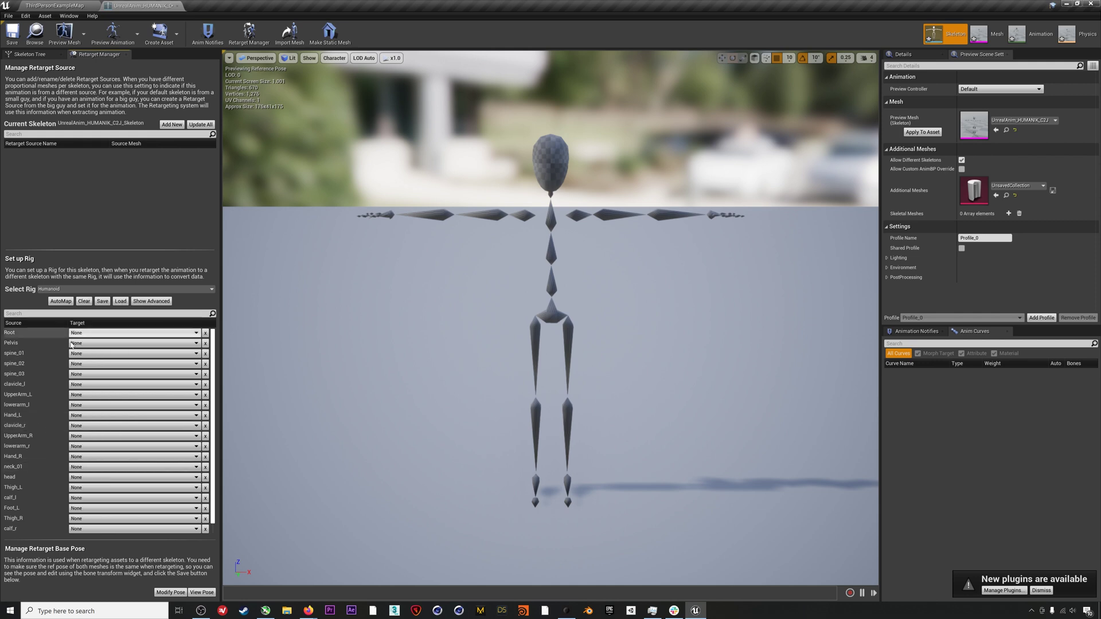
- Map Root to Character1_Reference, Pelvis to Character1_Hips, and spine_01 through spine_03 to Character1_Spine, Character1_Spine1 and Character1_Spine2
{"action": "left_click", "coordinate": [115, 333]}
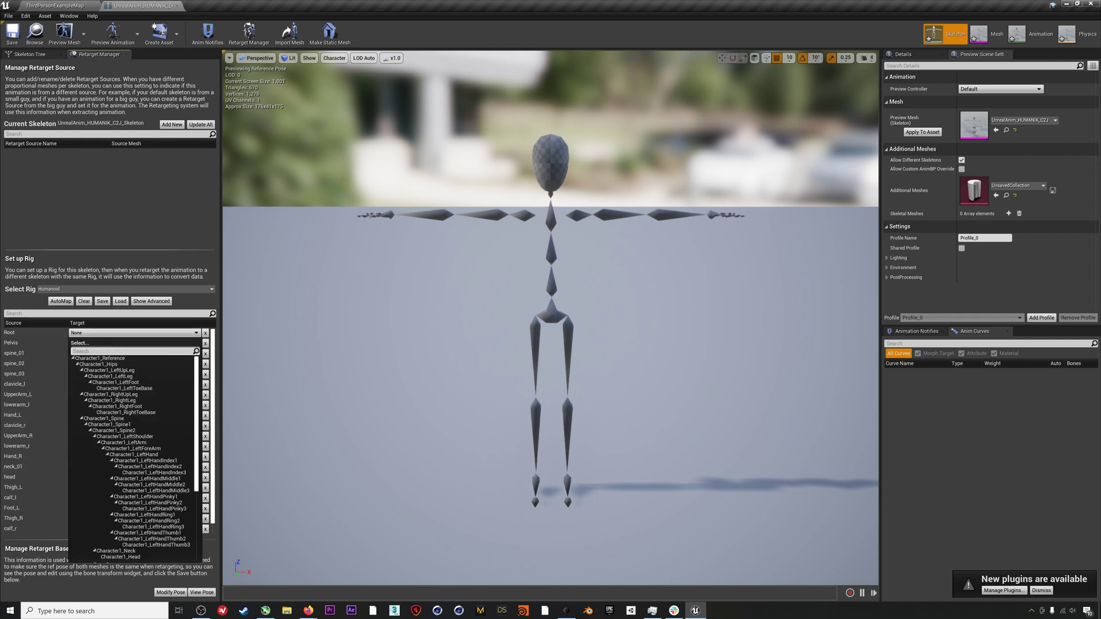
{"action": "left_click", "coordinate": [110, 355]}
{"action": "left_click", "coordinate": [110, 343]}
{"action": "left_click", "coordinate": [112, 374]}
{"action": "left_click", "coordinate": [112, 353]}
{"action": "left_click", "coordinate": [121, 467]}
{"action": "left_click", "coordinate": [115, 363]}
{"action": "left_click", "coordinate": [120, 486]}
{"action": "left_click", "coordinate": [115, 373]}
{"action": "left_click", "coordinate": [126, 270]}
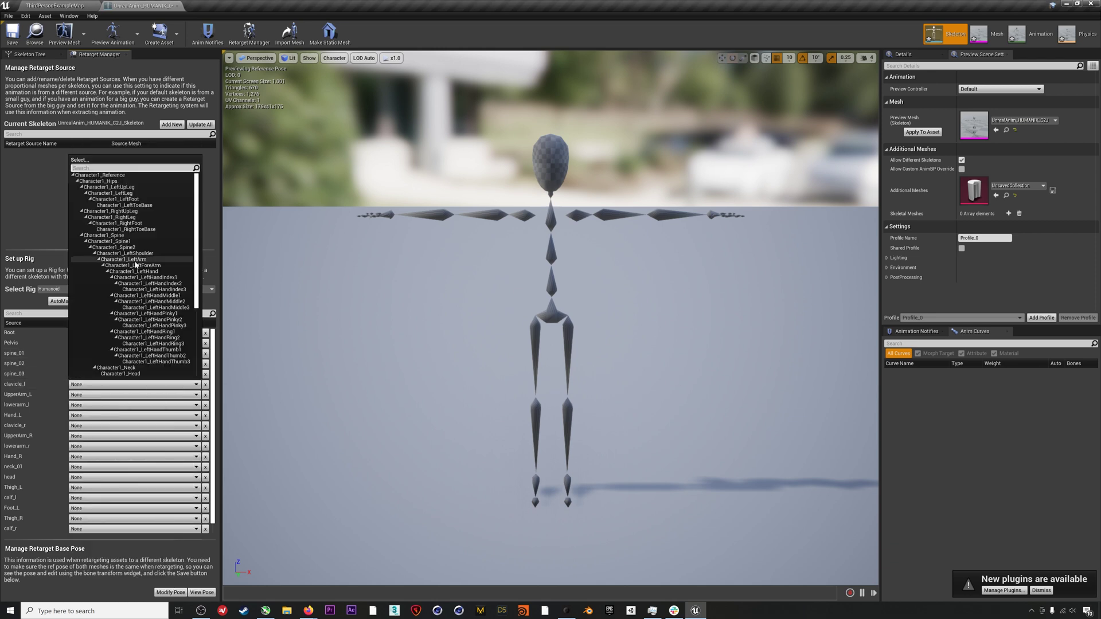
- Map clavicle_l, UpperArm_L, lowerarm_l and Hand_L to Character1_LeftShoulder, Character1_LeftArm, Character1_LeftForeArm and Character1_LeftHand
{"action": "left_click", "coordinate": [106, 396]}
{"action": "left_click", "coordinate": [140, 298]}
{"action": "left_click", "coordinate": [114, 404]}
{"action": "left_click", "coordinate": [137, 314]}
{"action": "left_click", "coordinate": [115, 415]}
{"action": "left_click", "coordinate": [137, 331]}
- Map clavicle_r through Hand_R to Character1_RightShoulder, RightArm, RightForeArm and RightHand, and neck_01 and head to Character1_Neck and Character1_Head
{"action": "left_click", "coordinate": [115, 426]}
{"action": "scroll", "coordinate": [135, 348], "scroll_direction": "down", "scroll_amount": 3}
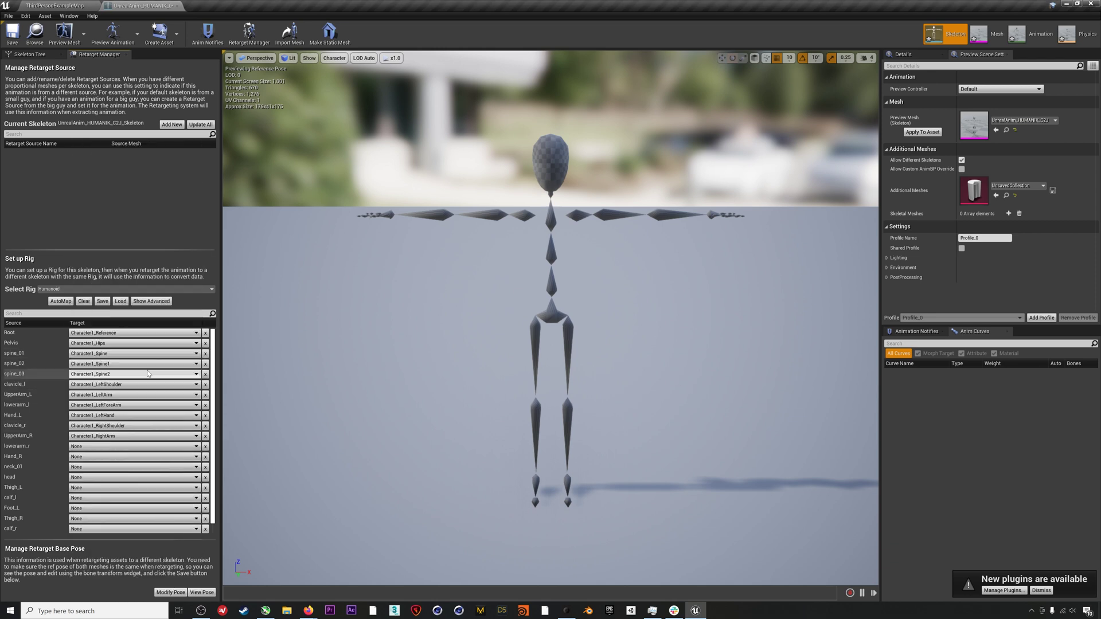
{"action": "left_click", "coordinate": [143, 401]}
{"action": "left_click", "coordinate": [115, 467]}
{"action": "left_click", "coordinate": [121, 447]}
{"action": "left_click", "coordinate": [115, 477]}
{"action": "left_click", "coordinate": [120, 463]}
- Map the thigh, calf and foot bones on both sides to the matching Character1 UpLeg, Leg and Foot bones
{"action": "scroll", "coordinate": [115, 487], "scroll_direction": "down", "scroll_amount": 1}
{"action": "left_click", "coordinate": [115, 477]}
{"action": "left_click", "coordinate": [117, 280]}
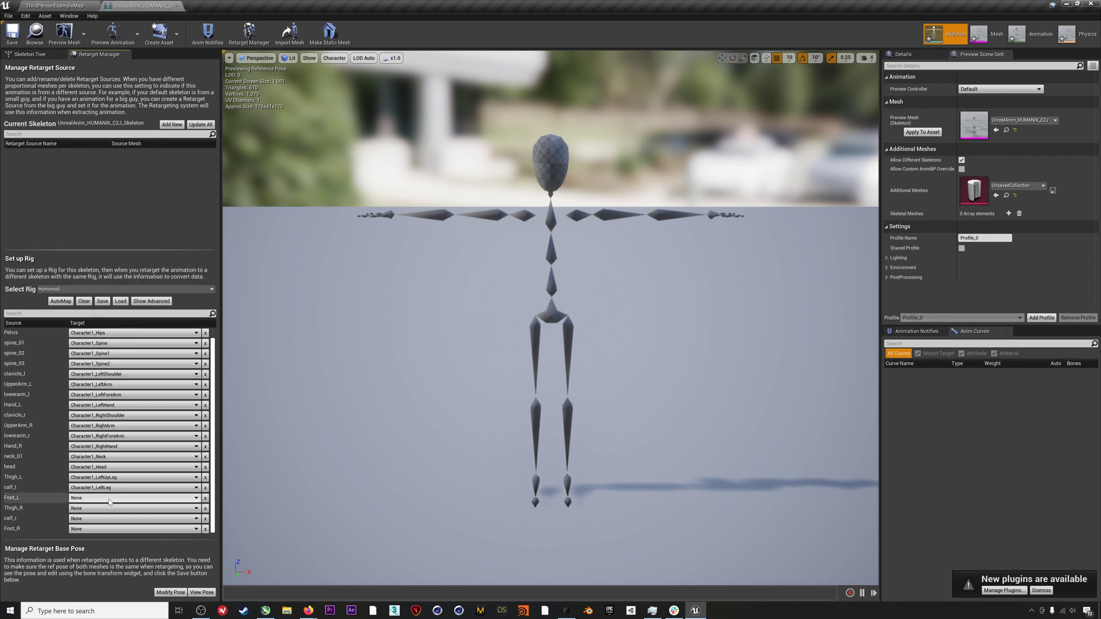
{"action": "left_click", "coordinate": [109, 518]}
{"action": "left_click", "coordinate": [117, 372]}
{"action": "left_click", "coordinate": [115, 528]}
{"action": "left_click", "coordinate": [117, 391]}
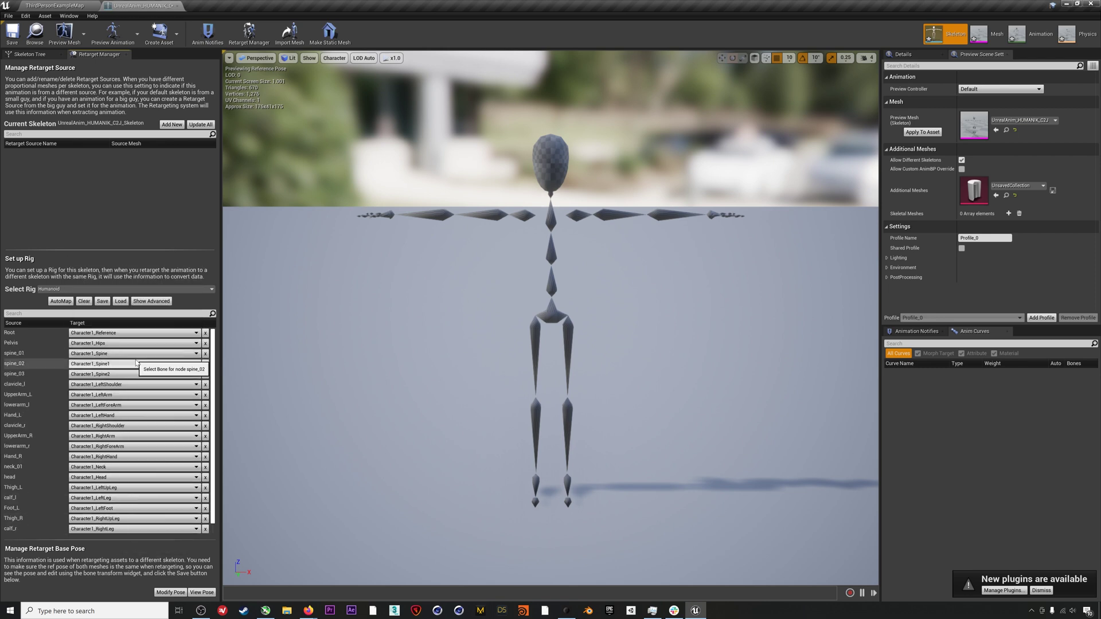
- Show the advanced rig bones and map index_01_l, index_02_l and index_03_l to Character1_LeftHandIndex1, LeftHandIndex2 and LeftHandIndex3
{"action": "left_click", "coordinate": [152, 301]}
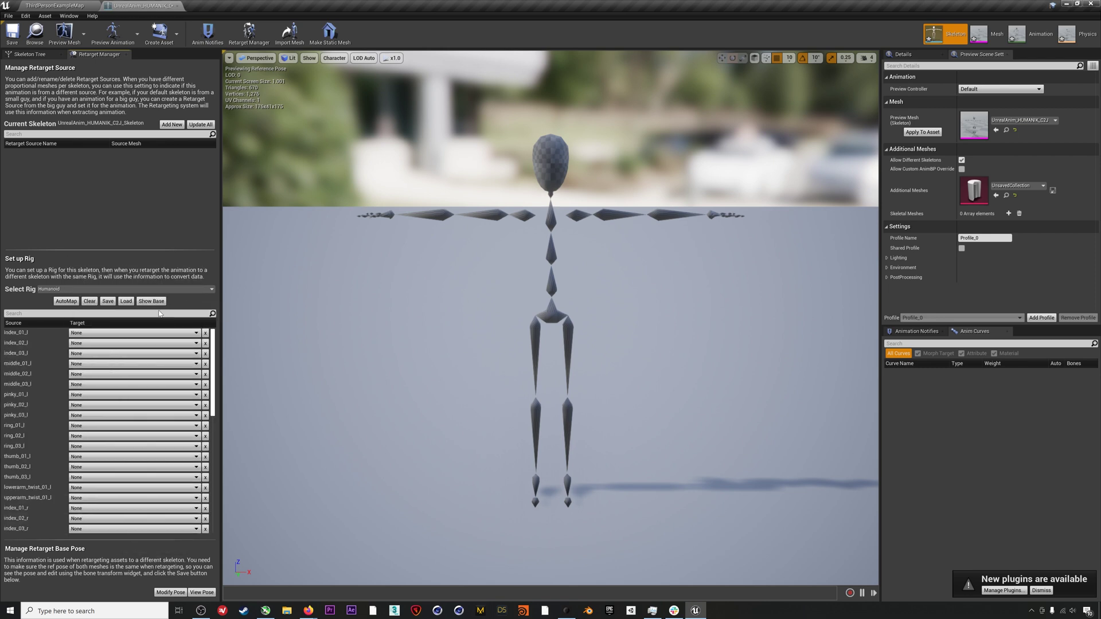
{"action": "left_click", "coordinate": [84, 334]}
{"action": "left_click", "coordinate": [150, 461]}
{"action": "left_click", "coordinate": [143, 343]}
{"action": "left_click", "coordinate": [154, 477]}
{"action": "left_click", "coordinate": [143, 353]}
{"action": "left_click", "coordinate": [155, 493]}
- Map the left middle, pinky, ring and thumb bones and the right index, middle and first two pinky bones to the matching Character1 bones
{"action": "left_click", "coordinate": [143, 364]}
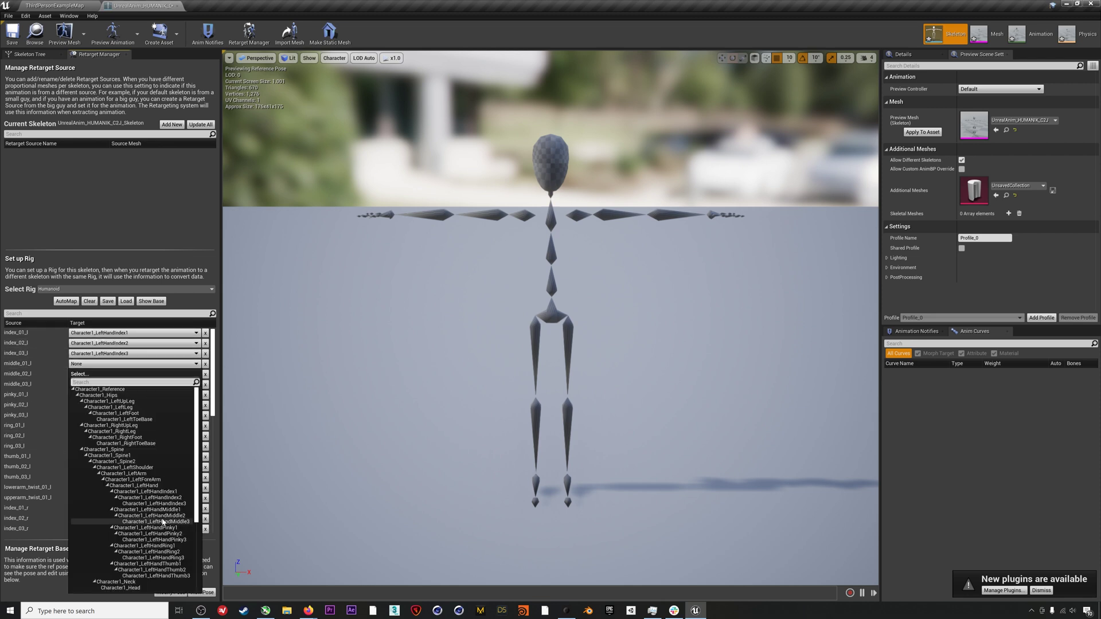
{"action": "left_click", "coordinate": [155, 509]}
{"action": "left_click", "coordinate": [155, 373]}
- Map pinky_03_r to Character1_RightHandPinky3, and ring_01_r through ring_03_r to Character1_RightHandRing1, RightHandRing2 and RightHandRing3
{"action": "left_click", "coordinate": [158, 495]}
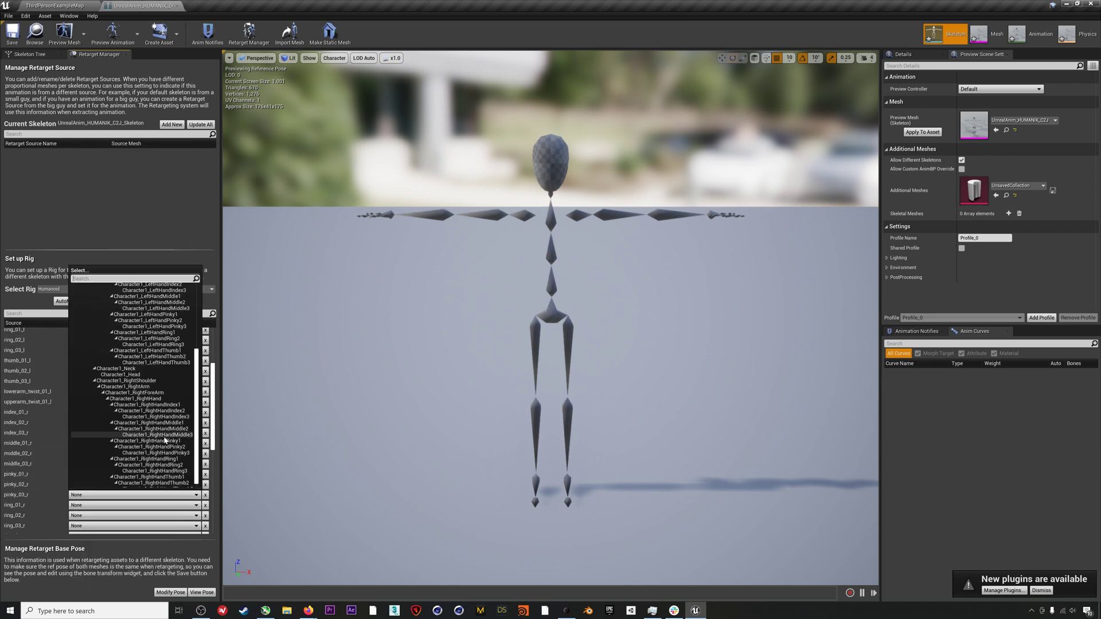
{"action": "left_click", "coordinate": [160, 448]}
{"action": "left_click", "coordinate": [158, 505]}
{"action": "left_click", "coordinate": [157, 485]}
{"action": "left_click", "coordinate": [157, 433]}
{"action": "scroll", "coordinate": [165, 399], "scroll_direction": "down", "scroll_amount": 4}
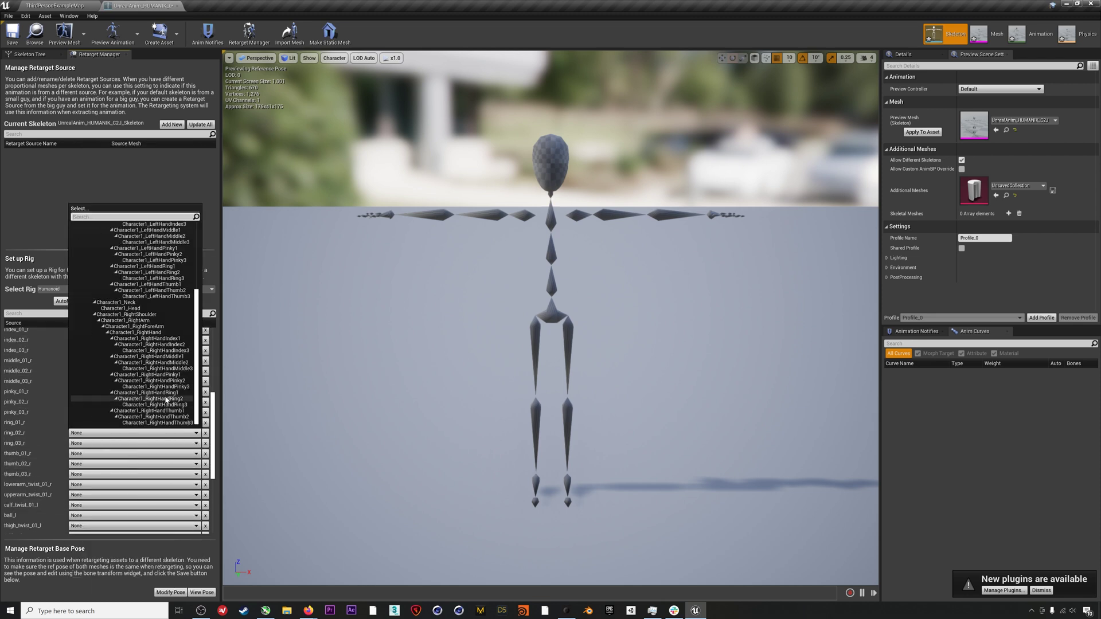
{"action": "left_click", "coordinate": [165, 400]}
{"action": "left_click", "coordinate": [154, 443]}
{"action": "left_click", "coordinate": [154, 415]}
- Map thumb_01_r, thumb_02_r and thumb_03_r to Character1_RightHandThumb1, RightHandThumb2 and RightHandThumb3
{"action": "left_click", "coordinate": [152, 454]}
{"action": "left_click", "coordinate": [152, 431]}
{"action": "left_click", "coordinate": [133, 463]}
{"action": "left_click", "coordinate": [150, 447]}
{"action": "left_click", "coordinate": [152, 464]}
{"action": "scroll", "coordinate": [125, 424], "scroll_direction": "down", "scroll_amount": 3}
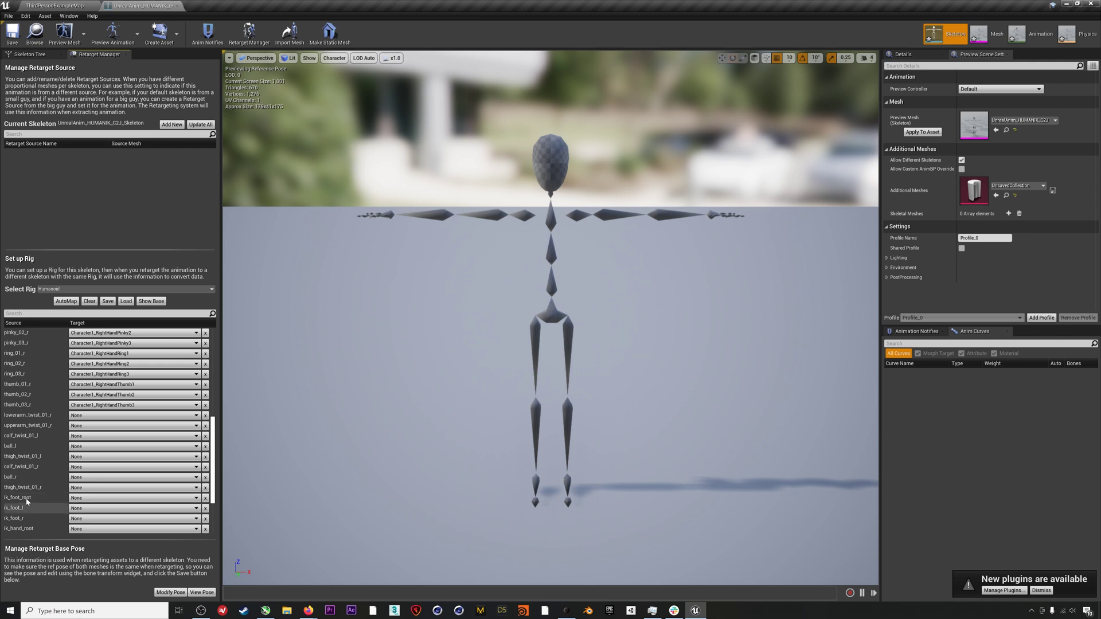
- Review the advanced finger mappings and save the rig mapping in the RokokoAnimation folder as RokokoMayaIK_BoneMapping
{"action": "scroll", "coordinate": [27, 500], "scroll_direction": "up", "scroll_amount": 5}
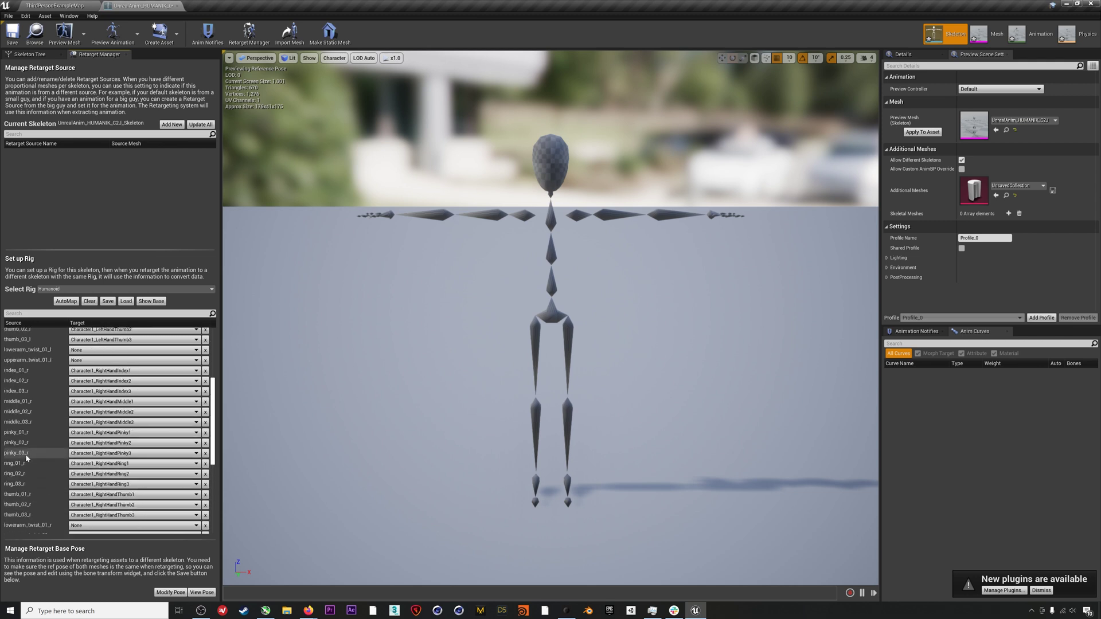
{"action": "scroll", "coordinate": [27, 457], "scroll_direction": "up", "scroll_amount": 2}
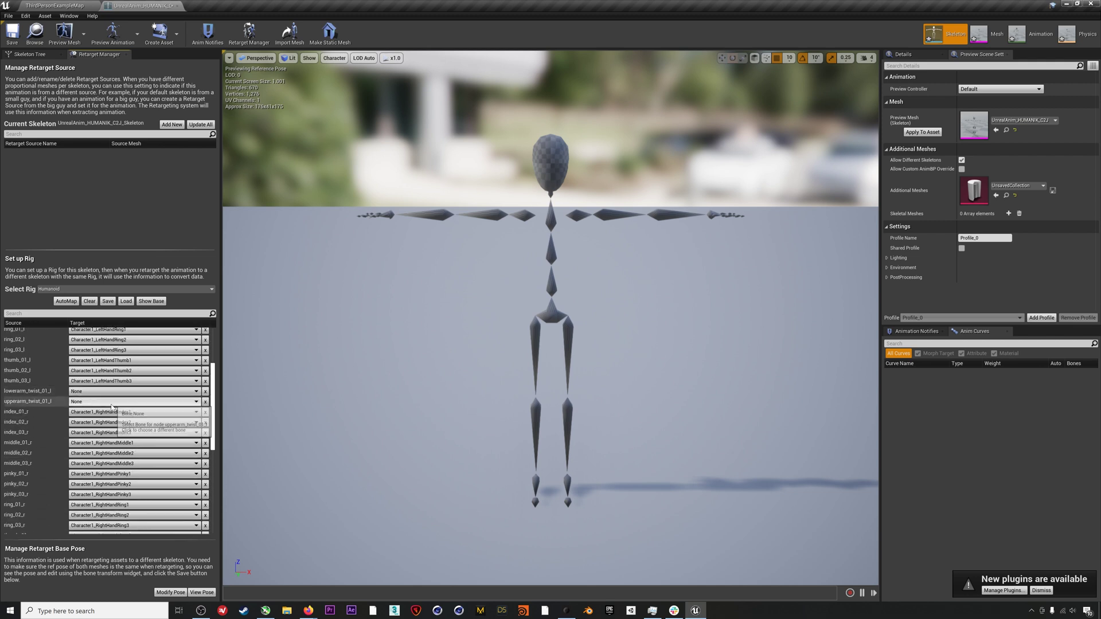
{"action": "scroll", "coordinate": [48, 403], "scroll_direction": "up", "scroll_amount": 4}
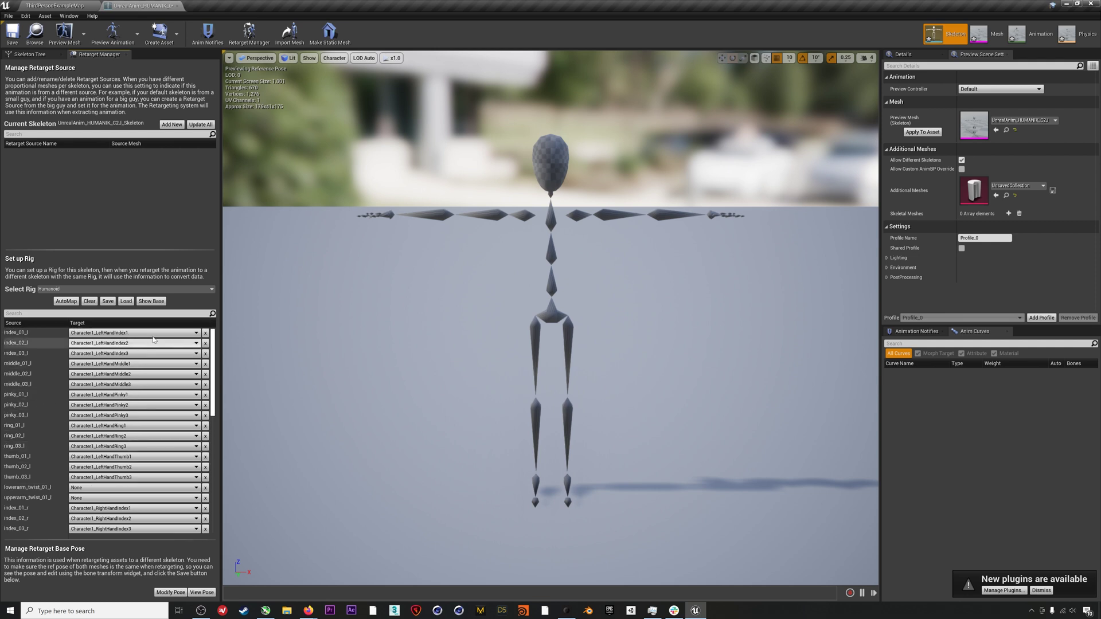
{"action": "left_click", "coordinate": [109, 302]}
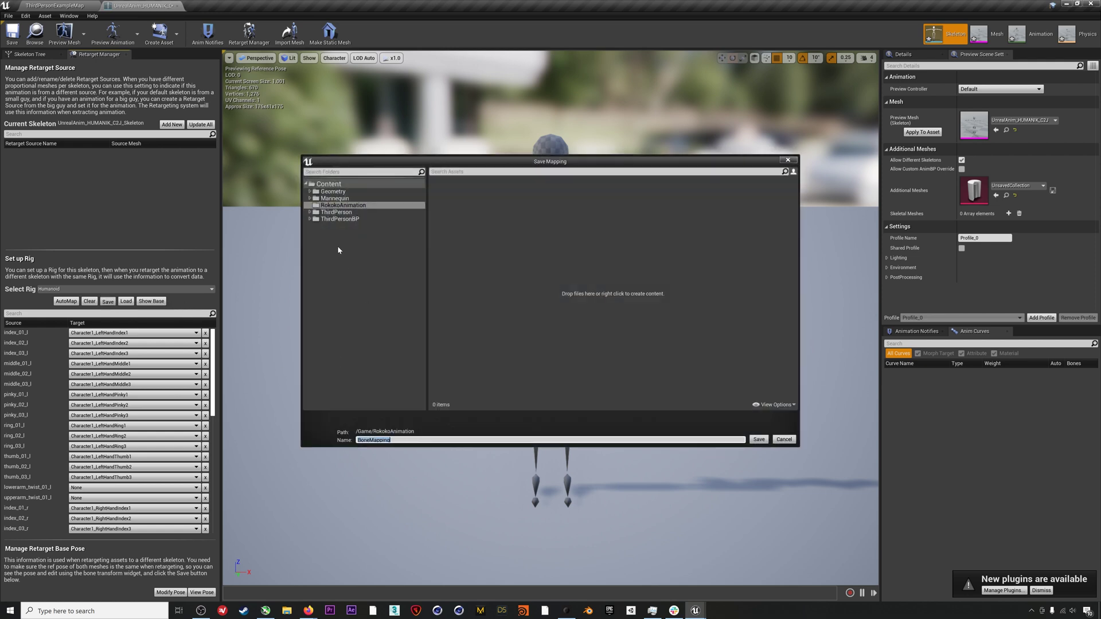
{"action": "left_click", "coordinate": [376, 440]}
{"action": "type", "text": "RokokoHumanIK_"}
{"action": "key", "text": "Return"}
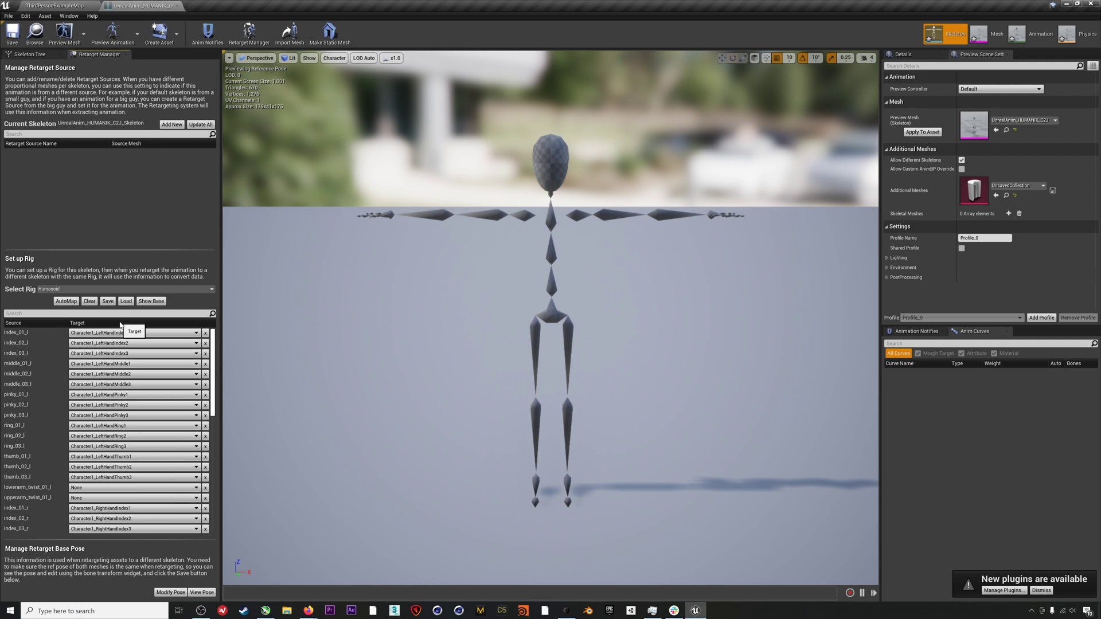
- Apply the UnrealAnim_HUMANIK_C2J preview mesh to the skeleton asset and save the skeleton
{"action": "left_click", "coordinate": [11, 33]}
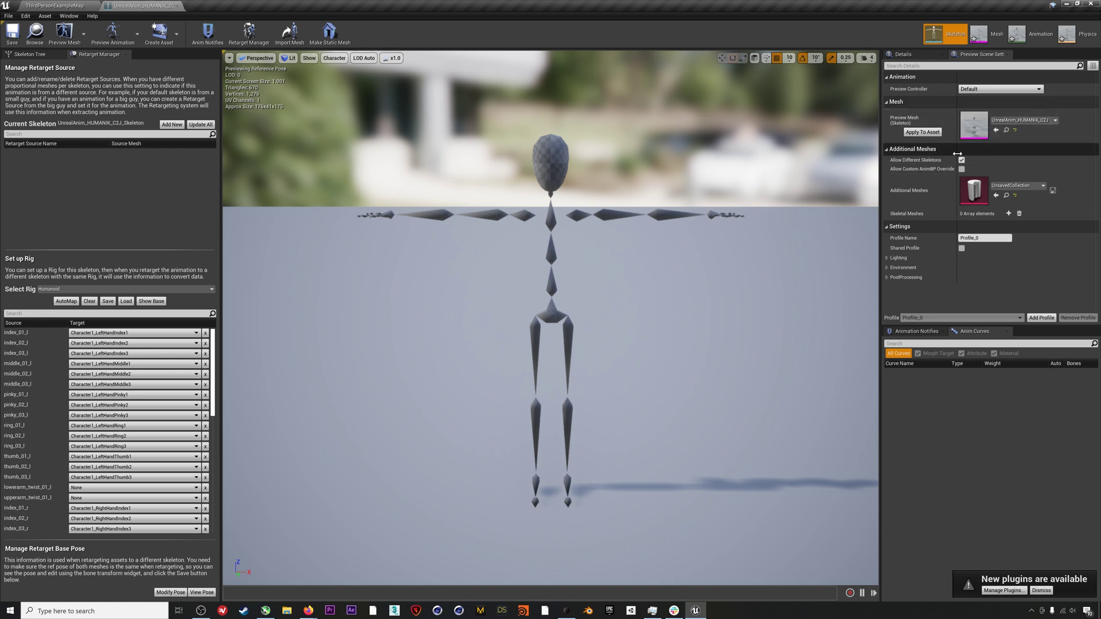
{"action": "left_click", "coordinate": [916, 133]}
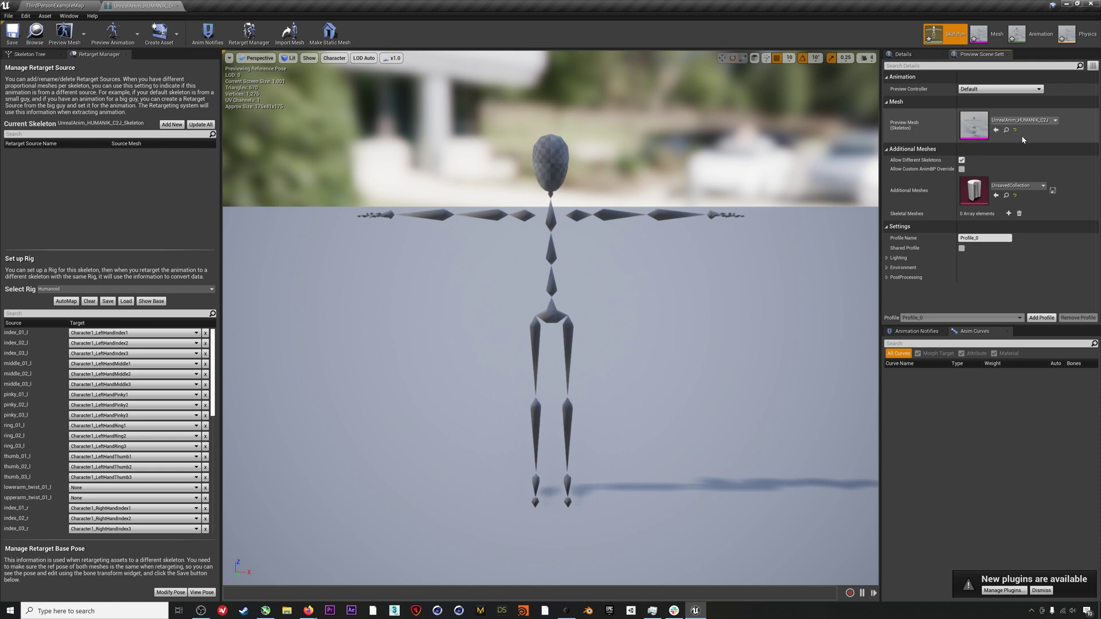
{"action": "left_click", "coordinate": [14, 35]}
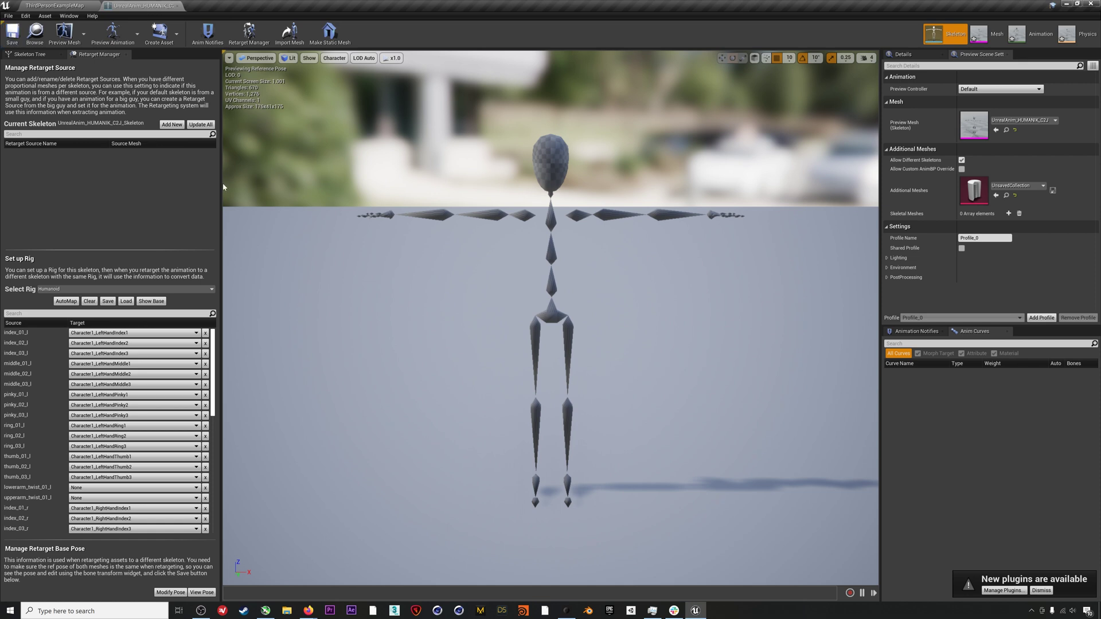
- Open the UE4_Mannequin_Skeleton asset from the project's Mannequin/Character/Mesh folder
{"action": "left_click", "coordinate": [55, 5]}
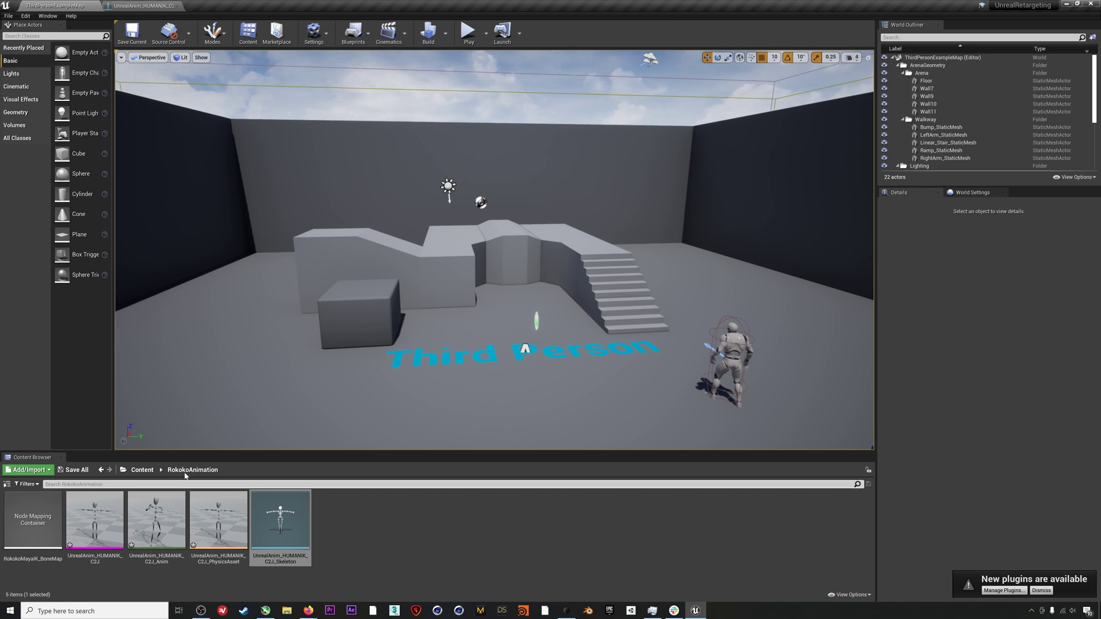
{"action": "left_click", "coordinate": [142, 470]}
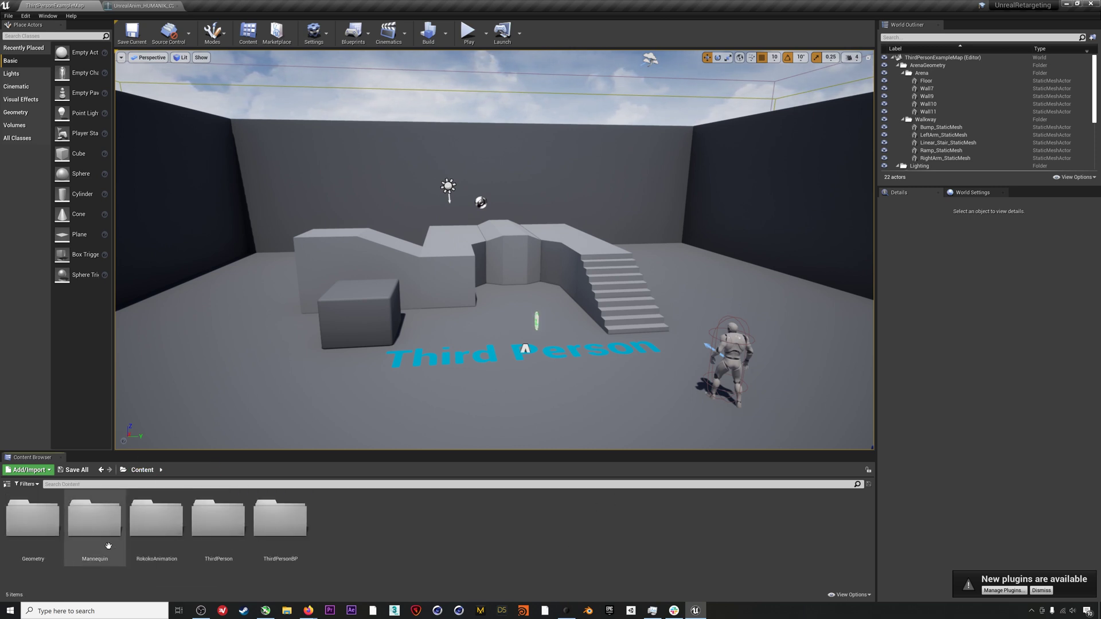
{"action": "double_click", "coordinate": [95, 519]}
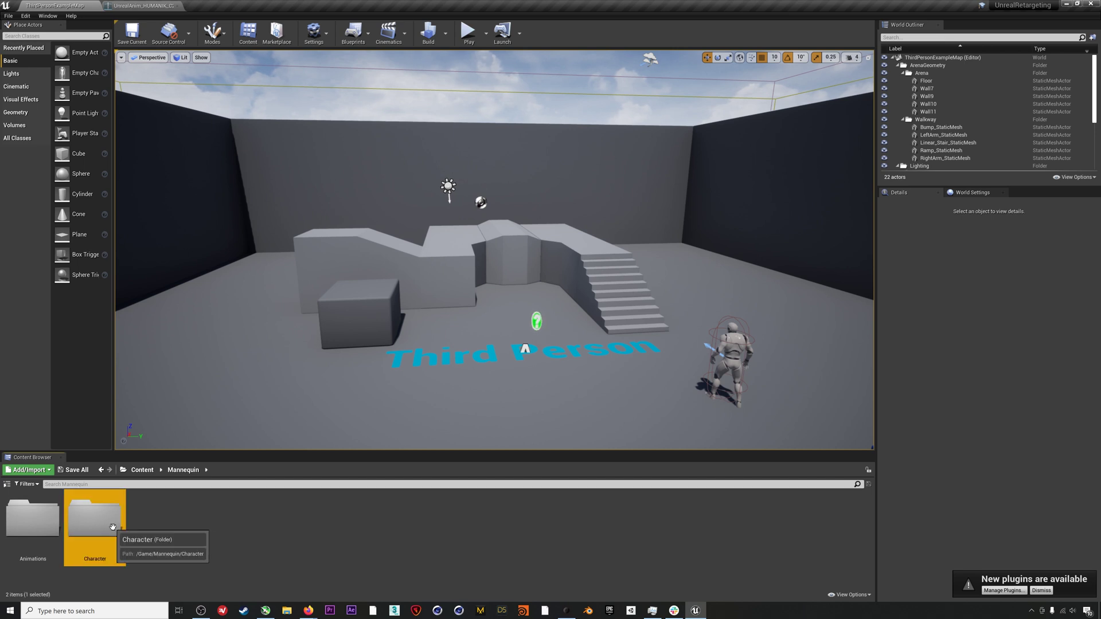
{"action": "double_click", "coordinate": [94, 519]}
{"action": "double_click", "coordinate": [112, 525]}
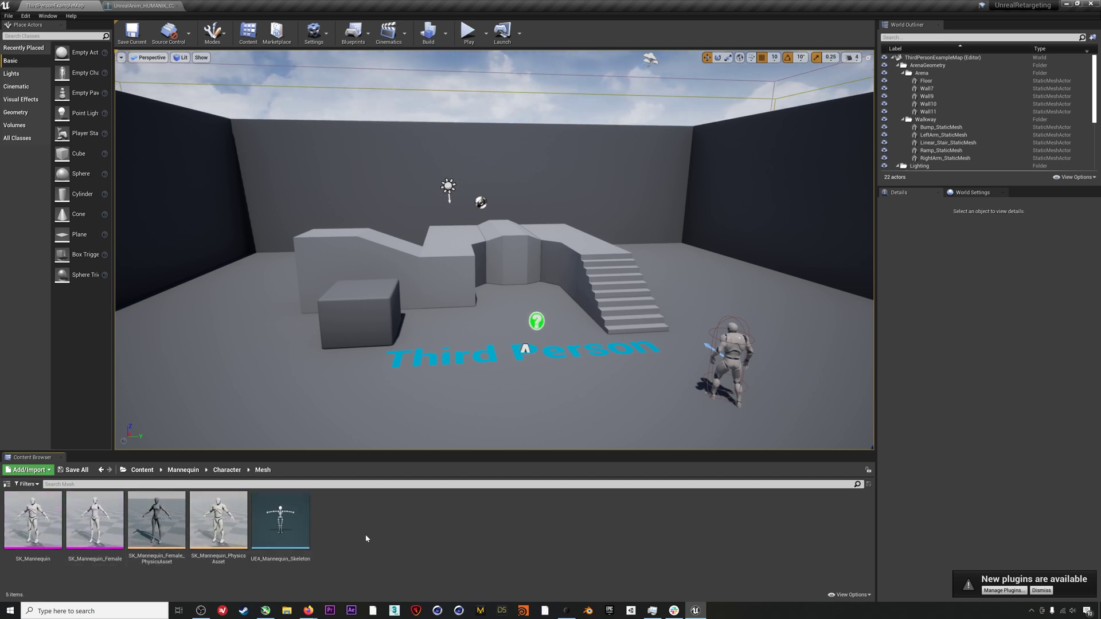
{"action": "double_click", "coordinate": [286, 525]}
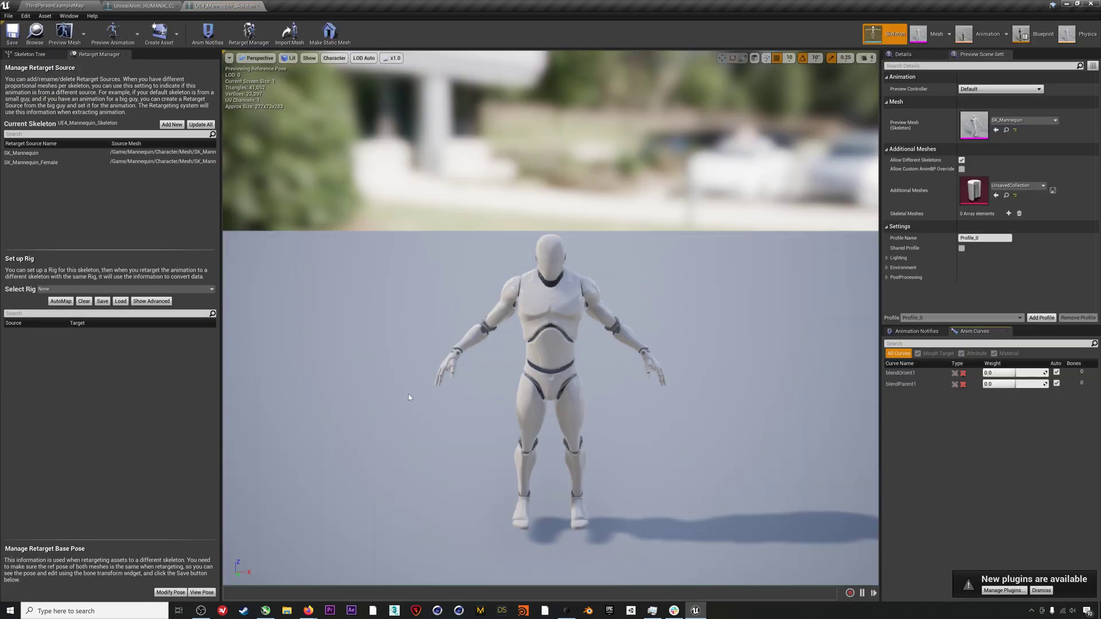
- Assign the Humanoid rig to the mannequin skeleton, and clear the advanced targets of lowerarm_twist_01_l and upperarm_twist_01_l
{"action": "left_click", "coordinate": [143, 289]}
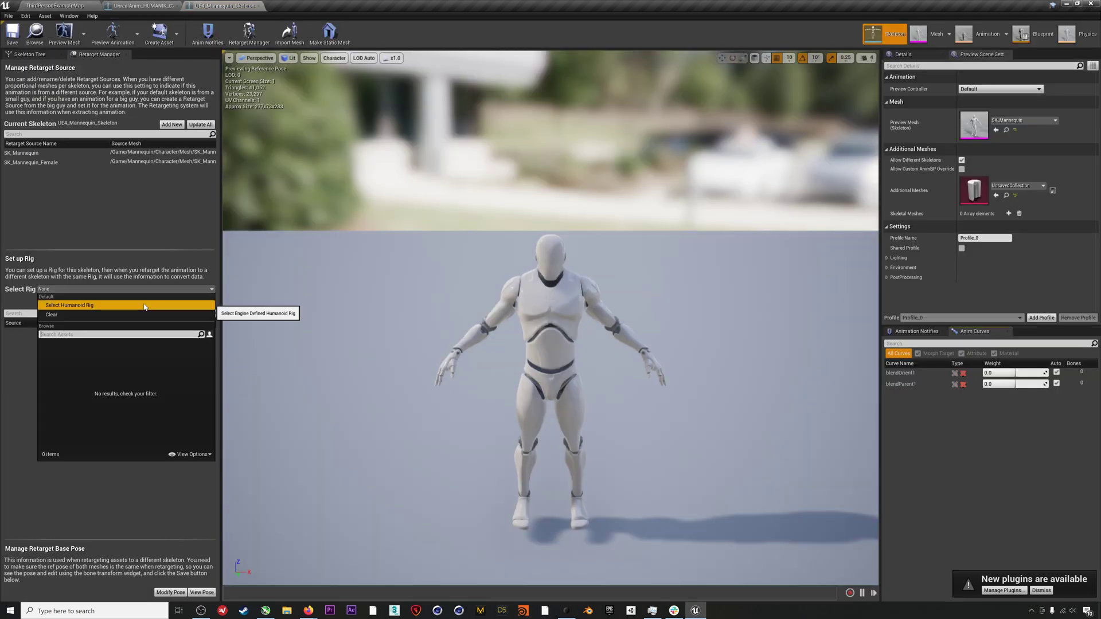
{"action": "left_click", "coordinate": [143, 300]}
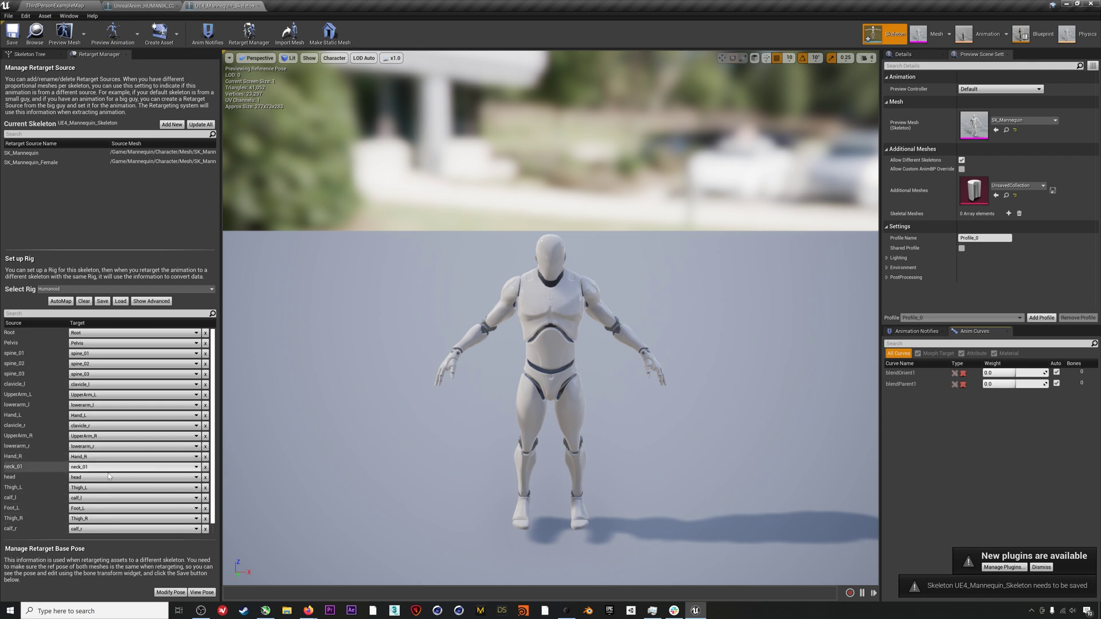
{"action": "left_click", "coordinate": [151, 301]}
{"action": "scroll", "coordinate": [48, 427], "scroll_direction": "down", "scroll_amount": 2}
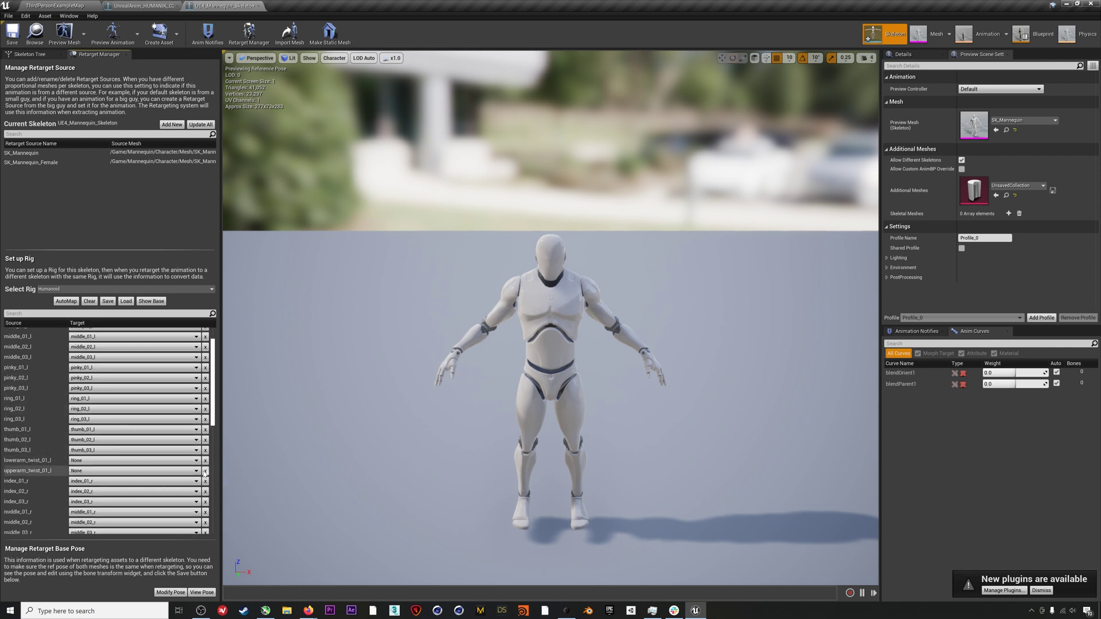
- Clear the targets of the right arm twists, calf and thigh twists, ball bones and IK bones, and return to the base mapping
{"action": "scroll", "coordinate": [65, 471], "scroll_direction": "down", "scroll_amount": 5}
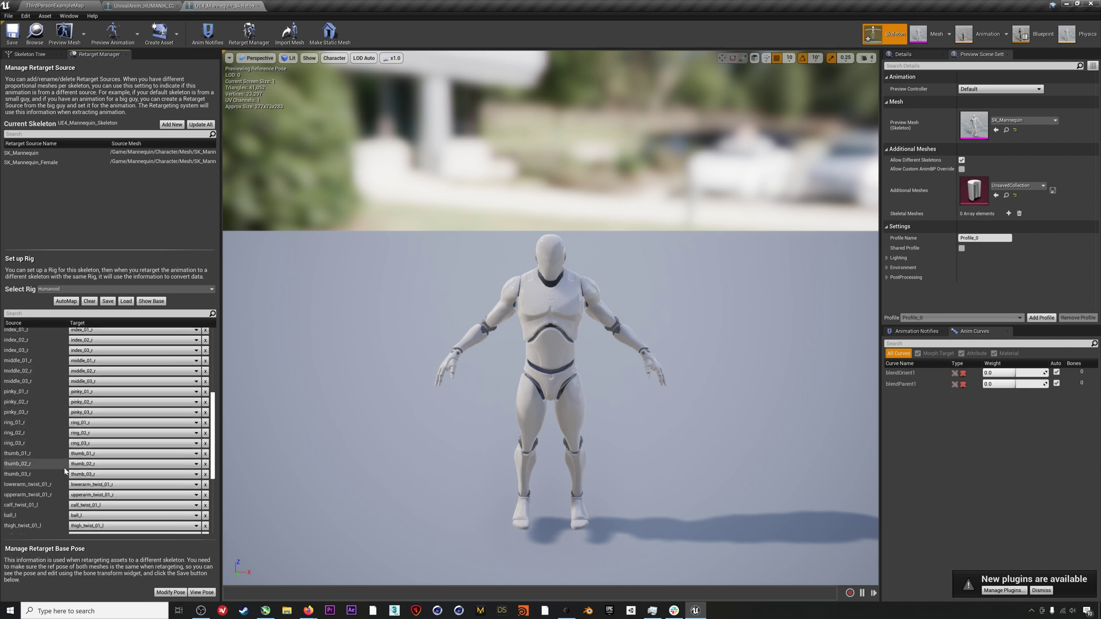
{"action": "scroll", "coordinate": [66, 471], "scroll_direction": "down", "scroll_amount": 3}
{"action": "left_click", "coordinate": [206, 402]}
{"action": "left_click", "coordinate": [205, 412]}
{"action": "left_click", "coordinate": [205, 422]}
{"action": "left_click", "coordinate": [205, 432]}
{"action": "left_click", "coordinate": [205, 443]}
{"action": "left_click", "coordinate": [206, 453]}
{"action": "left_click", "coordinate": [206, 463]}
{"action": "left_click", "coordinate": [205, 474]}
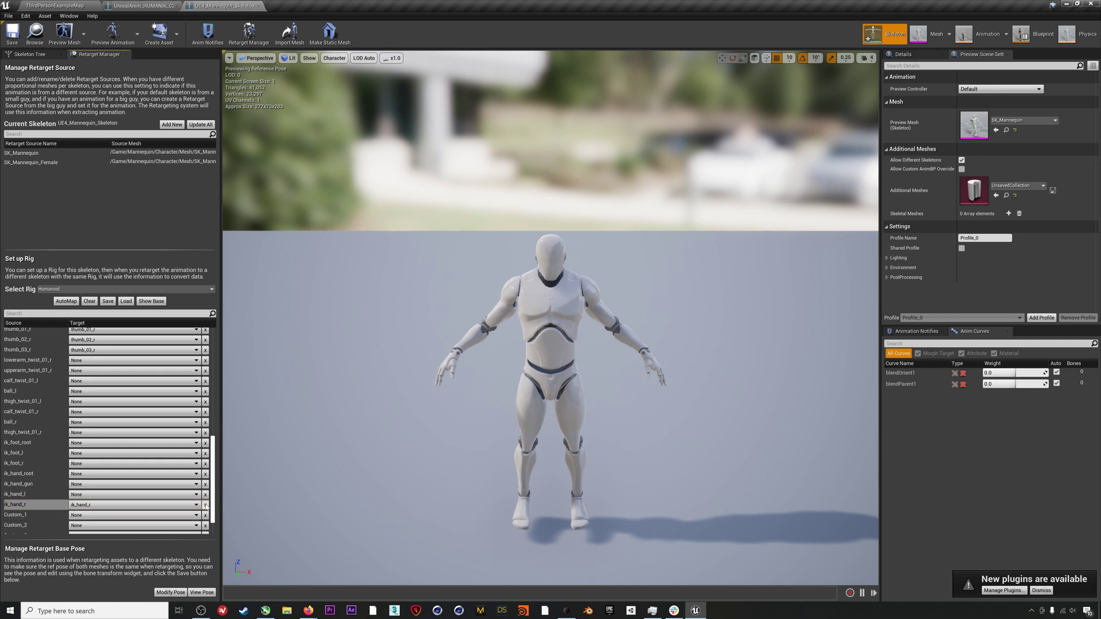
{"action": "scroll", "coordinate": [114, 493], "scroll_direction": "up", "scroll_amount": 8}
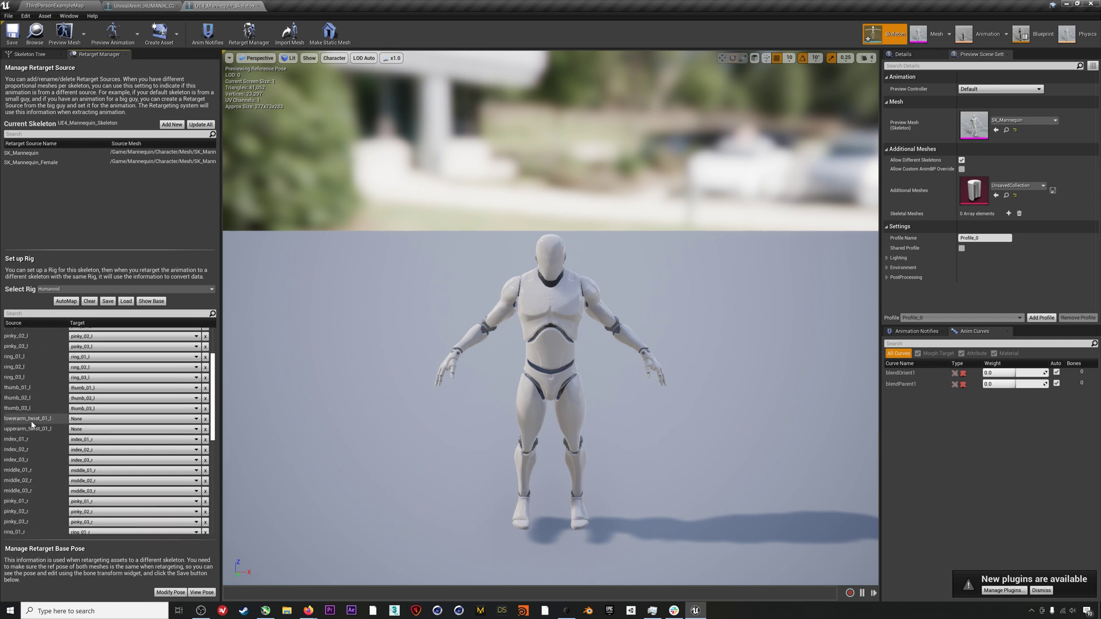
{"action": "scroll", "coordinate": [32, 424], "scroll_direction": "up", "scroll_amount": 2}
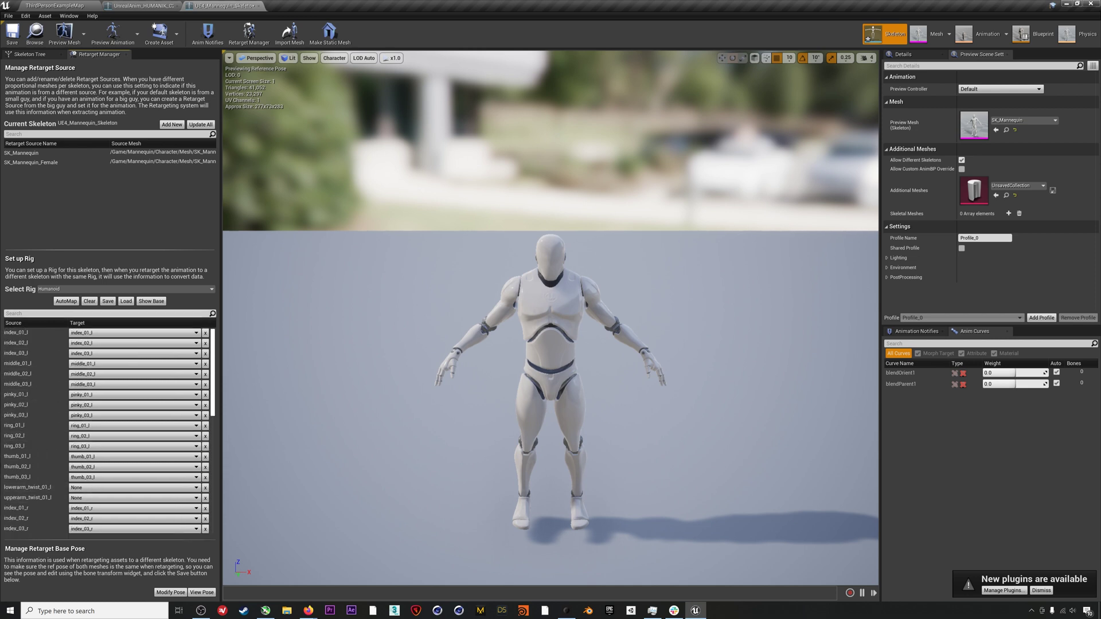
{"action": "left_click", "coordinate": [152, 301]}
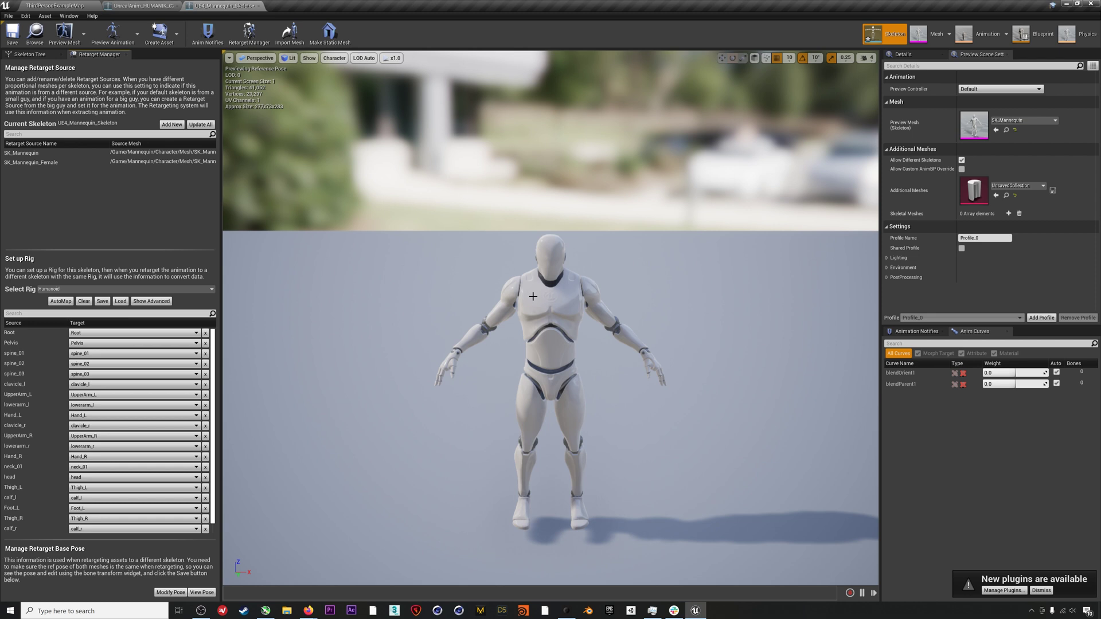
- Display the mannequin's full bone hierarchy in the skeleton preview
{"action": "left_click", "coordinate": [334, 58]}
{"action": "mouse_move", "coordinate": [339, 96]}
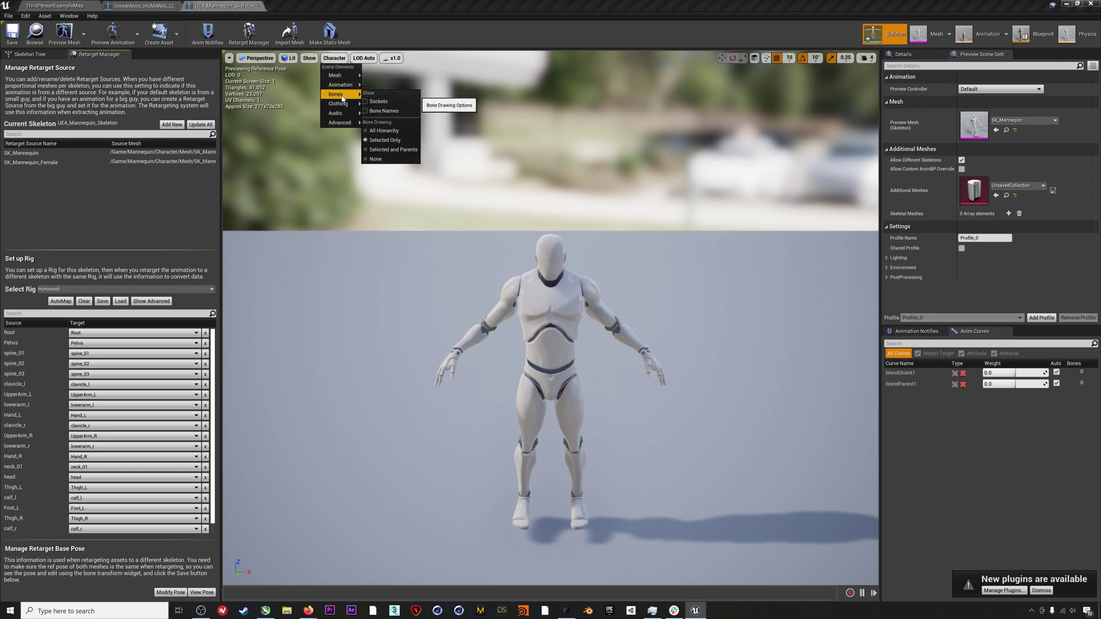
{"action": "left_click", "coordinate": [381, 131]}
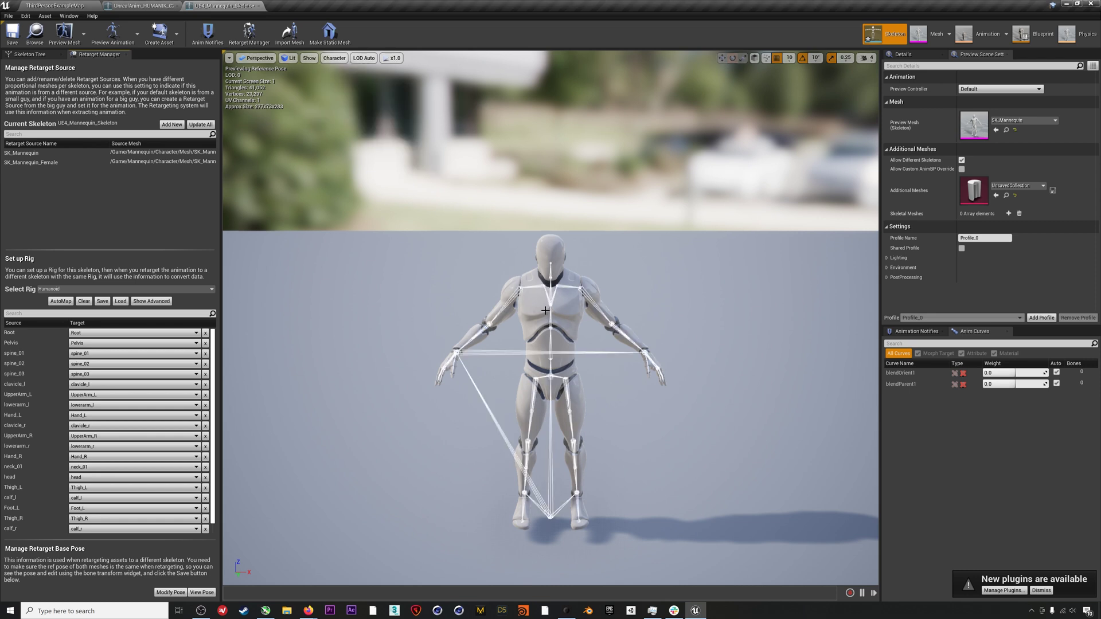
- Rotate the mannequin's upperarm_l and upperarm_r bones upward until both arms extend horizontally in a T-pose
{"action": "left_click", "coordinate": [29, 54]}
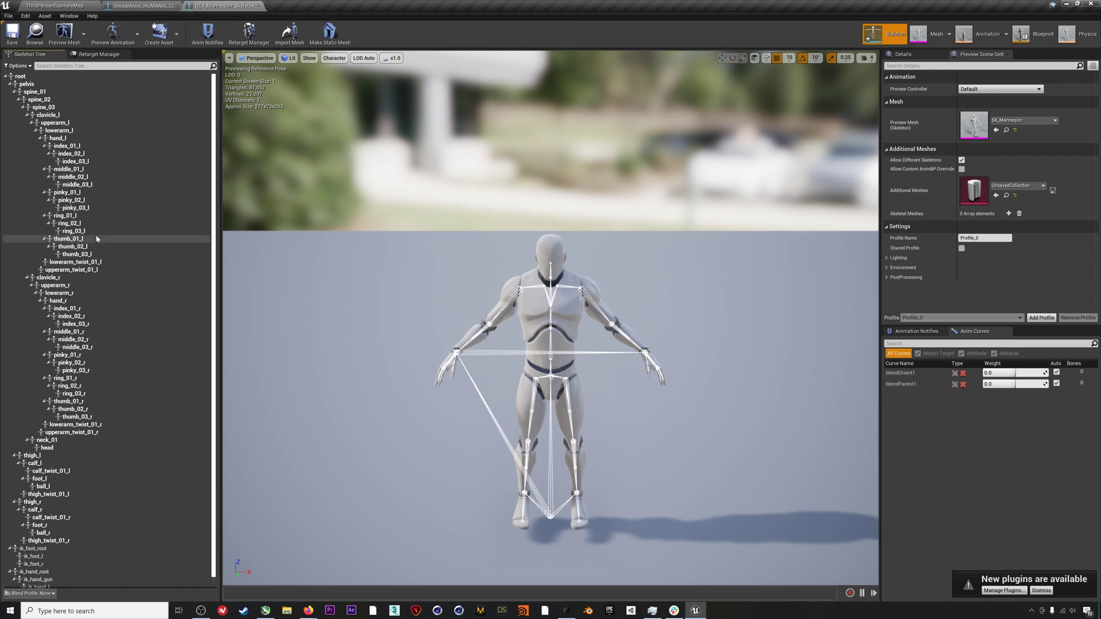
{"action": "left_click", "coordinate": [57, 123]}
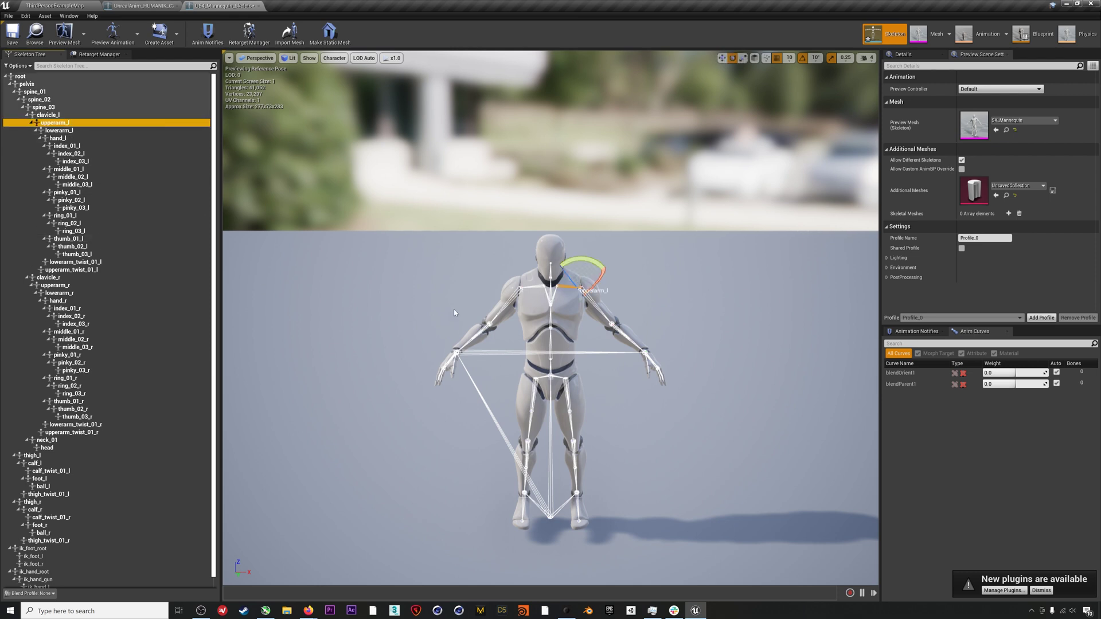
{"action": "left_click_drag", "start_coordinate": [576, 266], "coordinate": [609, 286]}
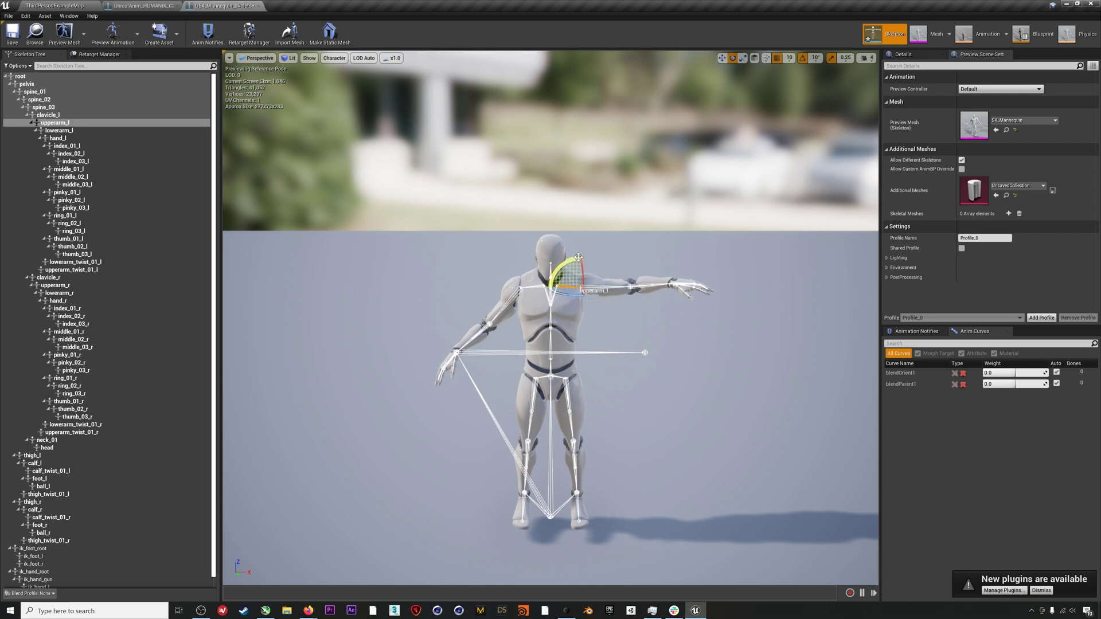
{"action": "left_click", "coordinate": [112, 285]}
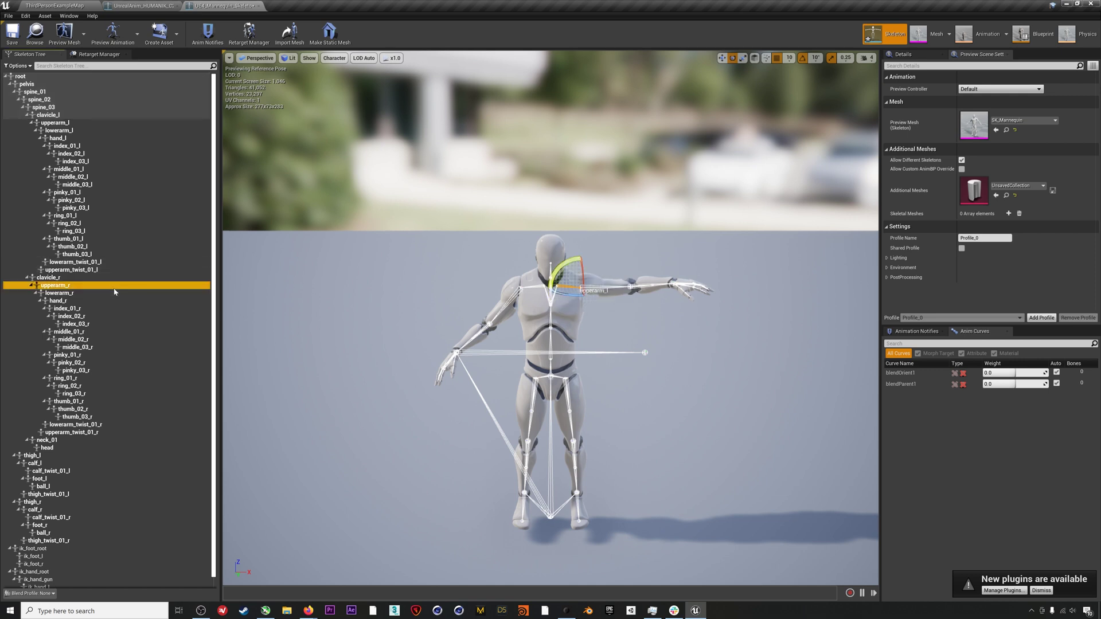
{"action": "mouse_move", "coordinate": [524, 267]}
{"action": "left_mouse_down"}
{"action": "mouse_move", "coordinate": [540, 262]}
{"action": "mouse_move", "coordinate": [545, 275]}
{"action": "mouse_move", "coordinate": [542, 263]}
{"action": "left_mouse_up"}
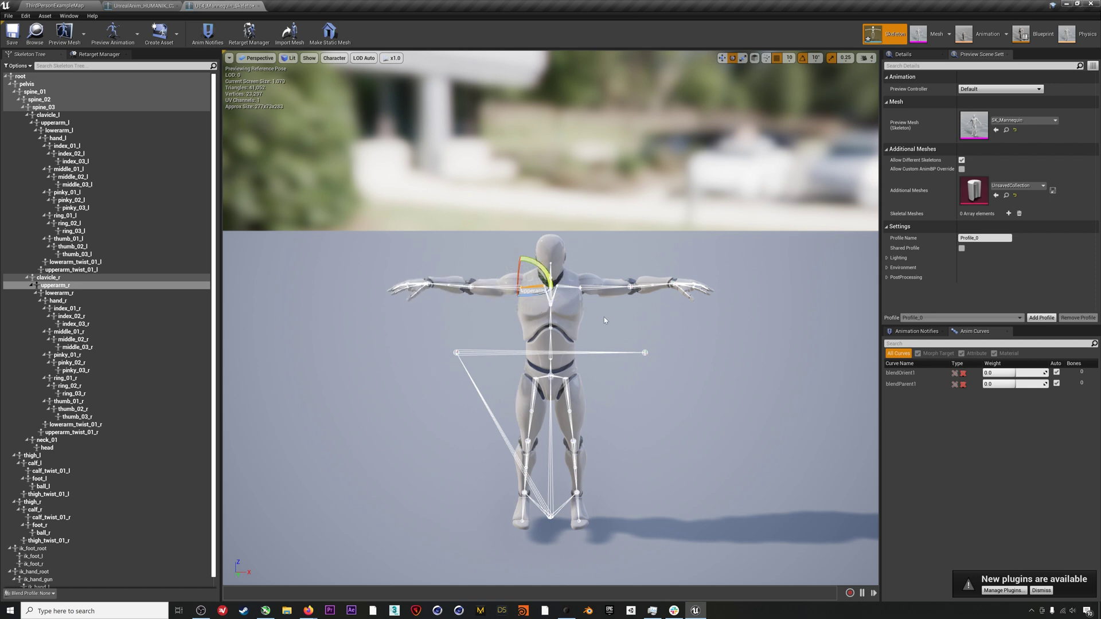
- Straighten both forearms as seen from above by rotating the lowerarm_r and lowerarm_l bones in line with the upper arms
{"action": "left_click_drag", "start_coordinate": [603, 316], "coordinate": [603, 487], "text": "alt"}
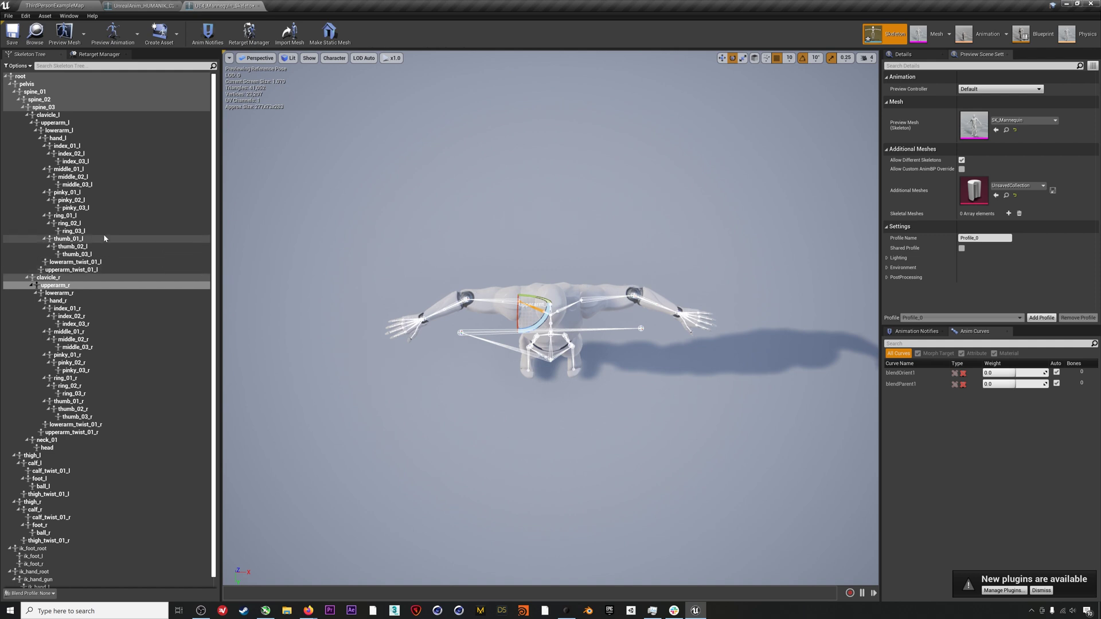
{"action": "left_click", "coordinate": [77, 293]}
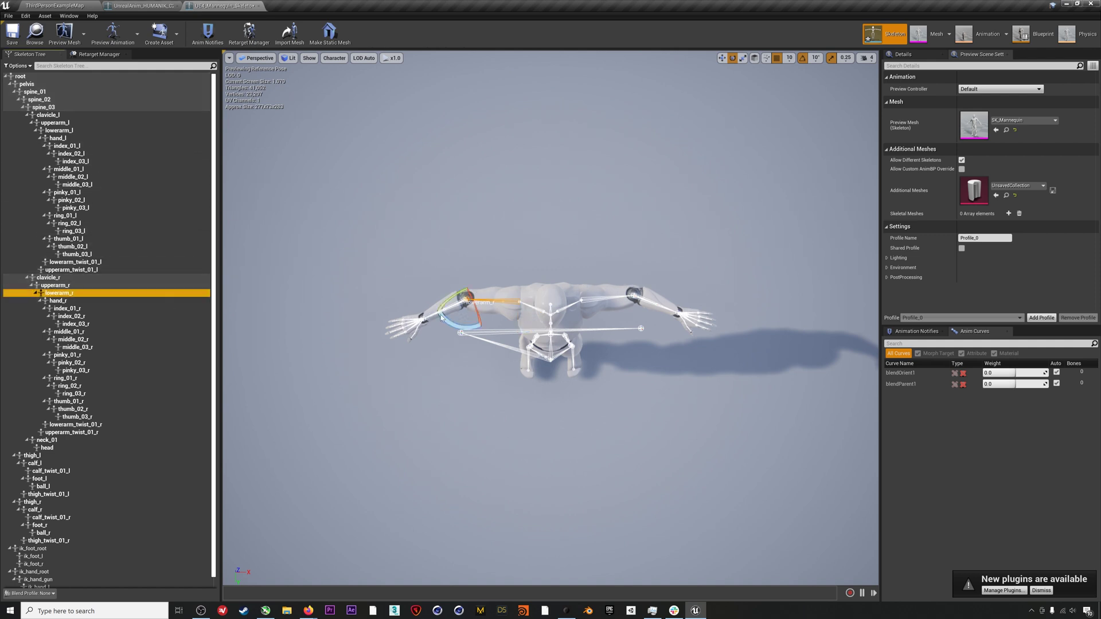
{"action": "left_click_drag", "start_coordinate": [455, 325], "coordinate": [455, 324]}
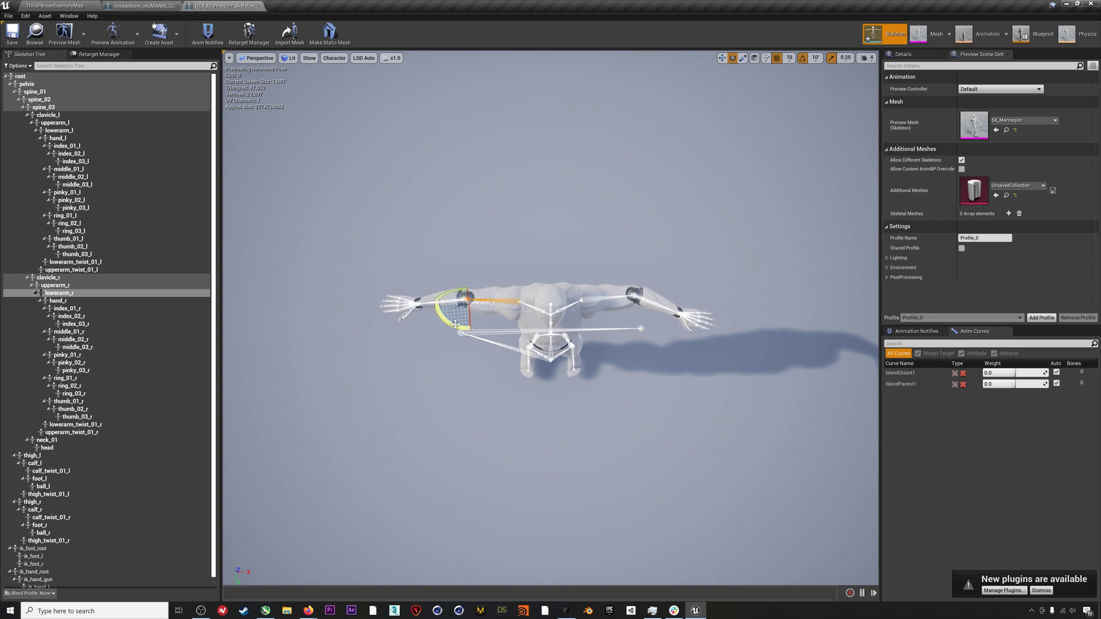
{"action": "left_click", "coordinate": [91, 130]}
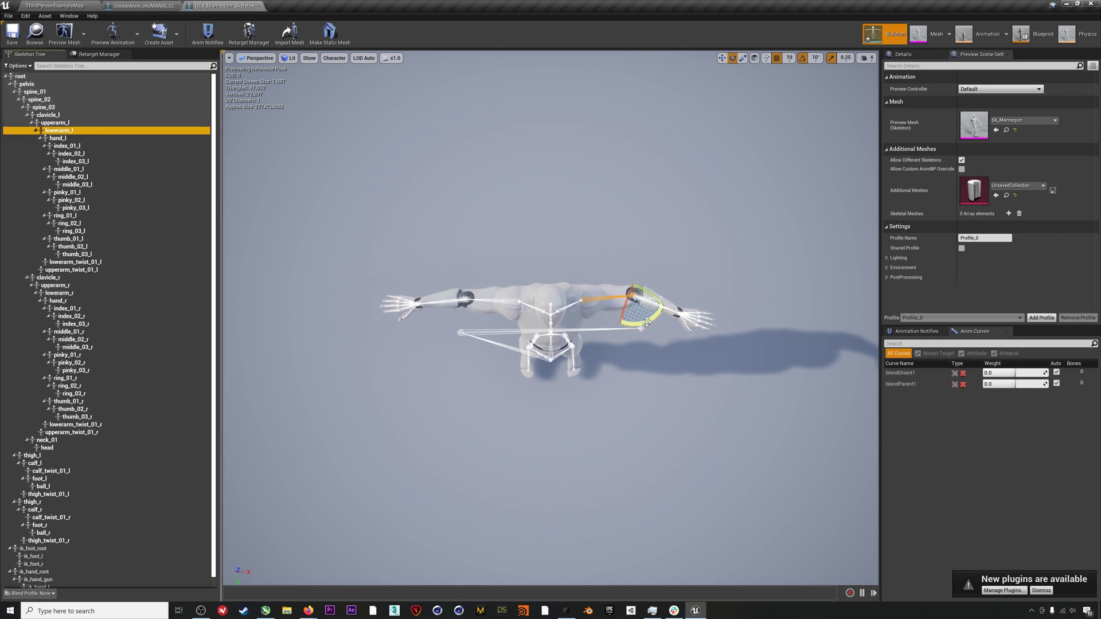
{"action": "left_click_drag", "start_coordinate": [648, 319], "coordinate": [660, 309]}
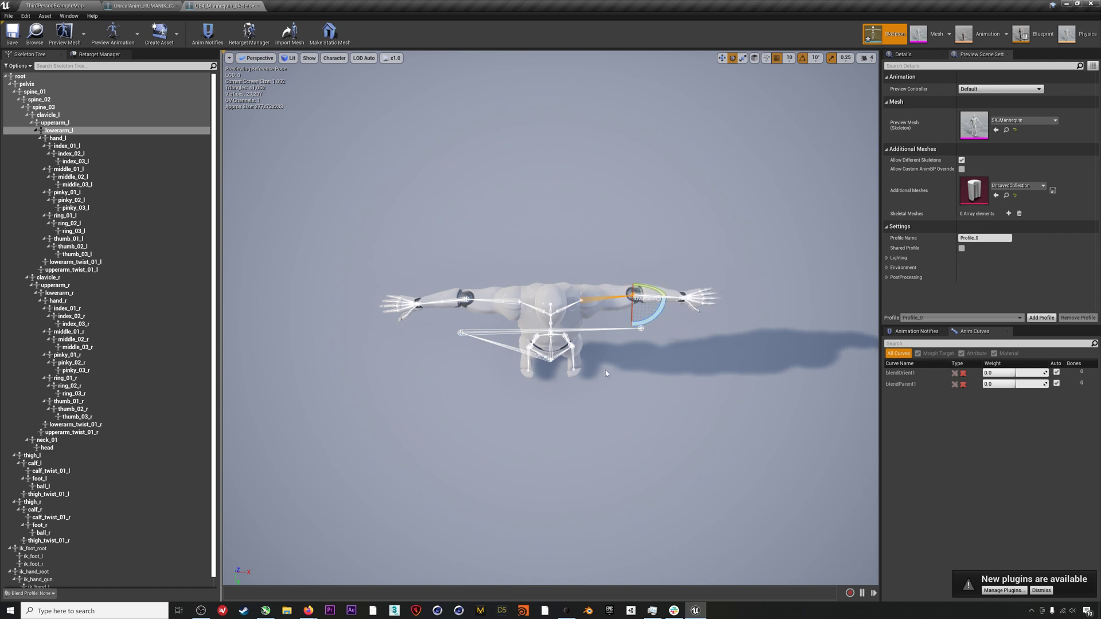
{"action": "left_click", "coordinate": [644, 333]}
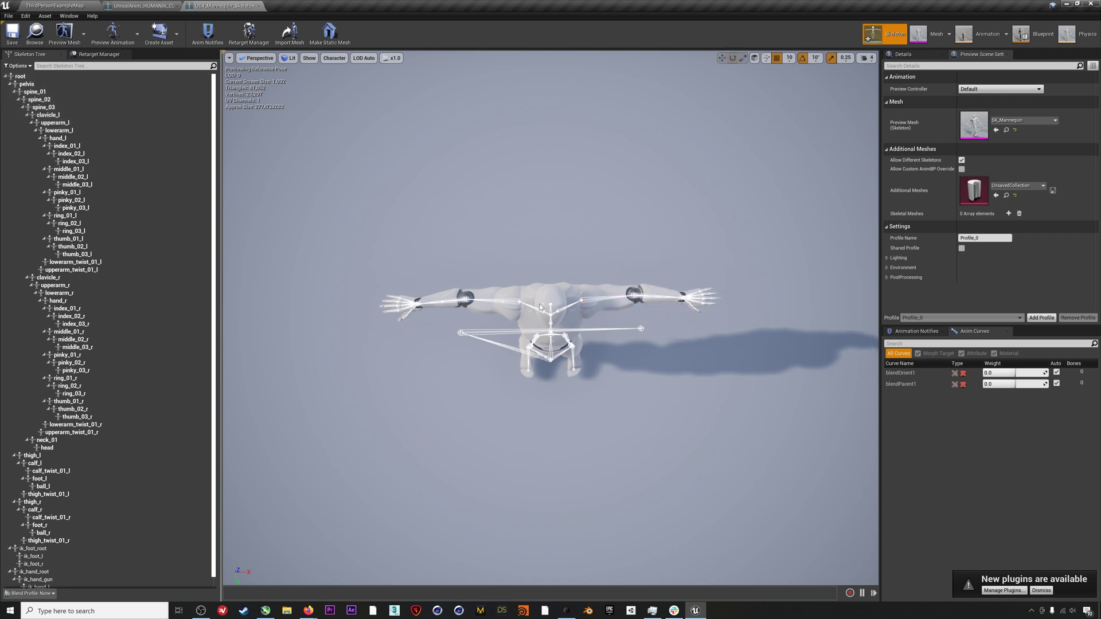
- Rotate the thumb_01_l bone to adjust the left thumb for the T-pose
{"action": "left_click_drag", "start_coordinate": [590, 317], "coordinate": [589, 160], "text": "alt"}
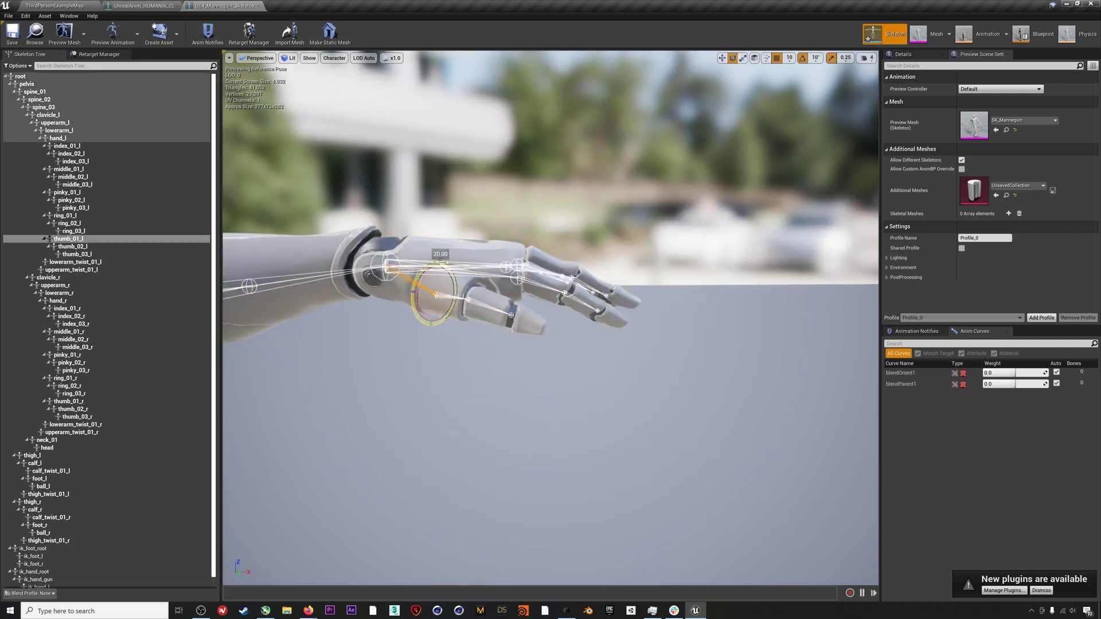
{"action": "left_click_drag", "start_coordinate": [440, 258], "coordinate": [459, 290]}
{"action": "left_click_drag", "start_coordinate": [590, 310], "coordinate": [660, 401], "text": "alt"}
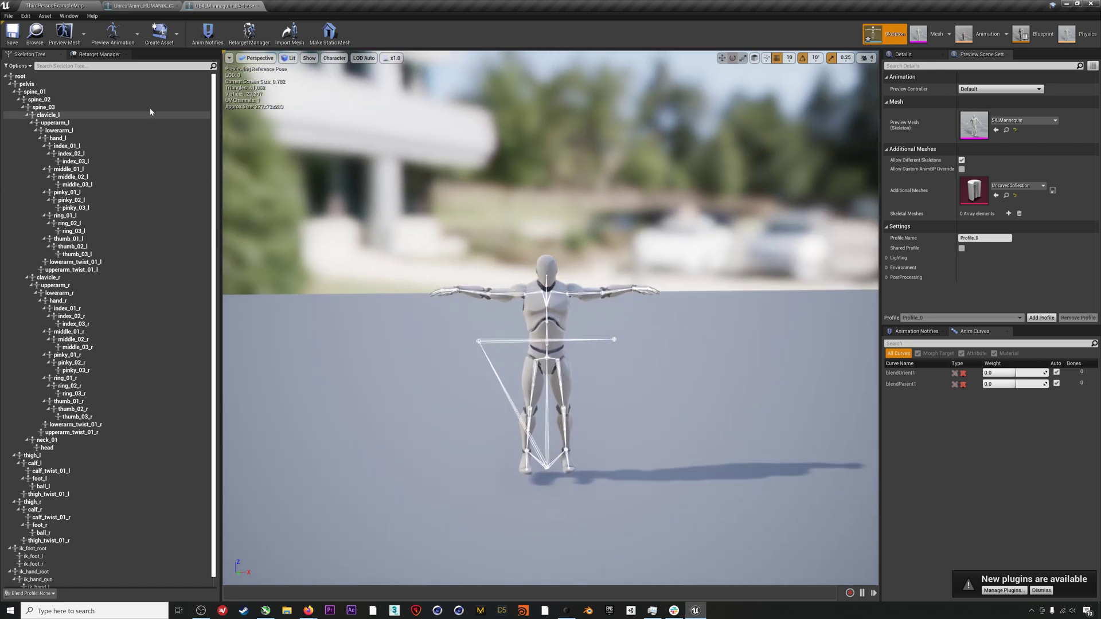
- Store the current T-pose as the mannequin skeleton's retarget base pose, and toggle the base pose view to check it
{"action": "left_click", "coordinate": [98, 54]}
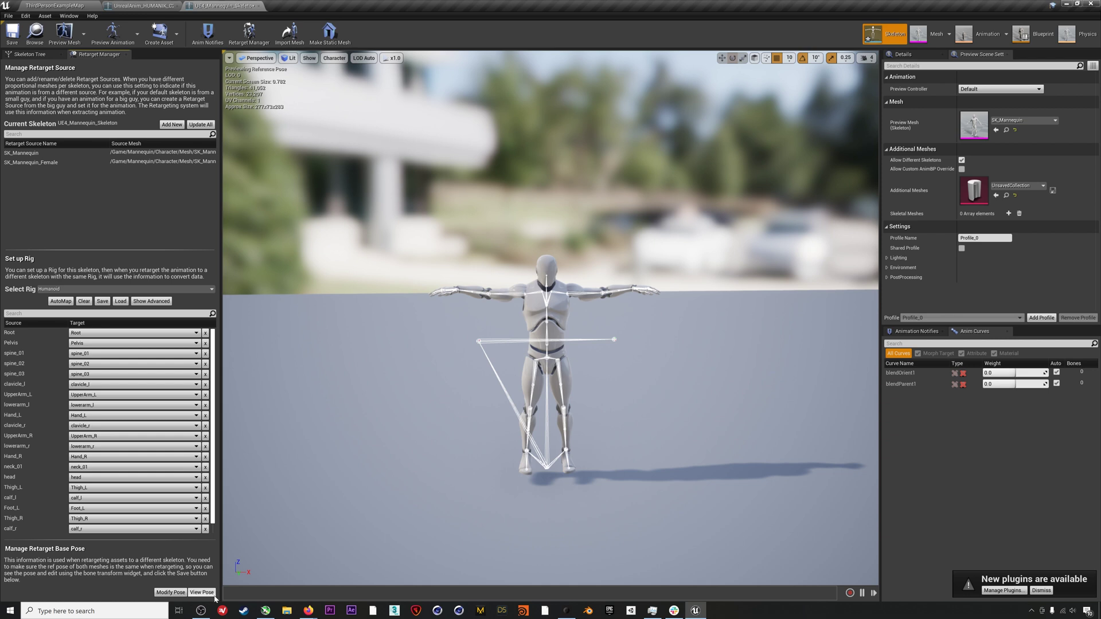
{"action": "left_click", "coordinate": [170, 594]}
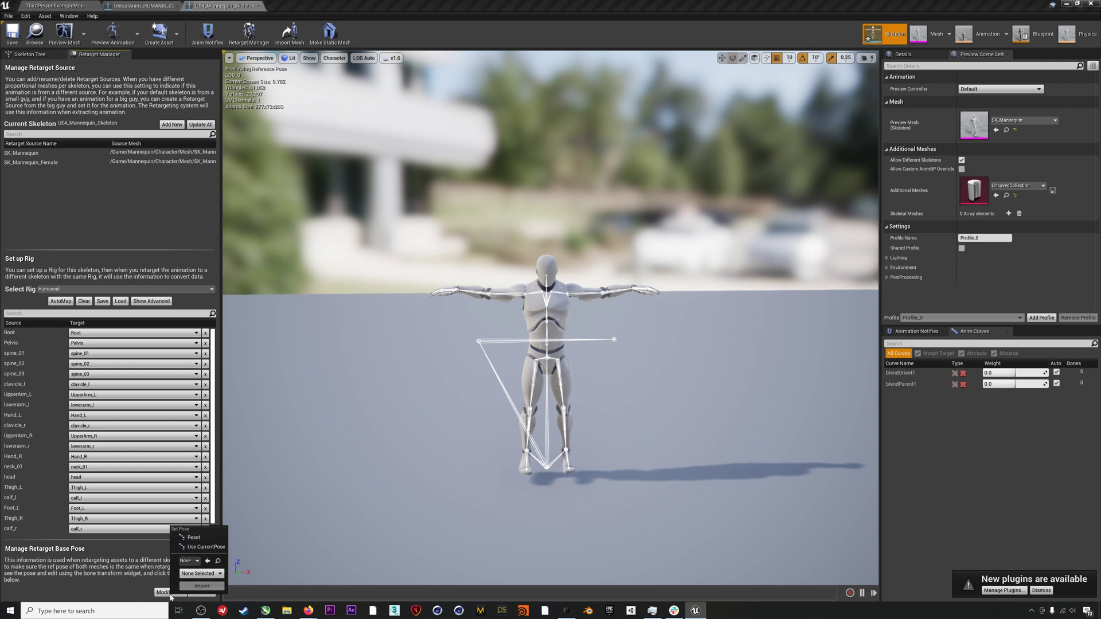
{"action": "left_click", "coordinate": [194, 549]}
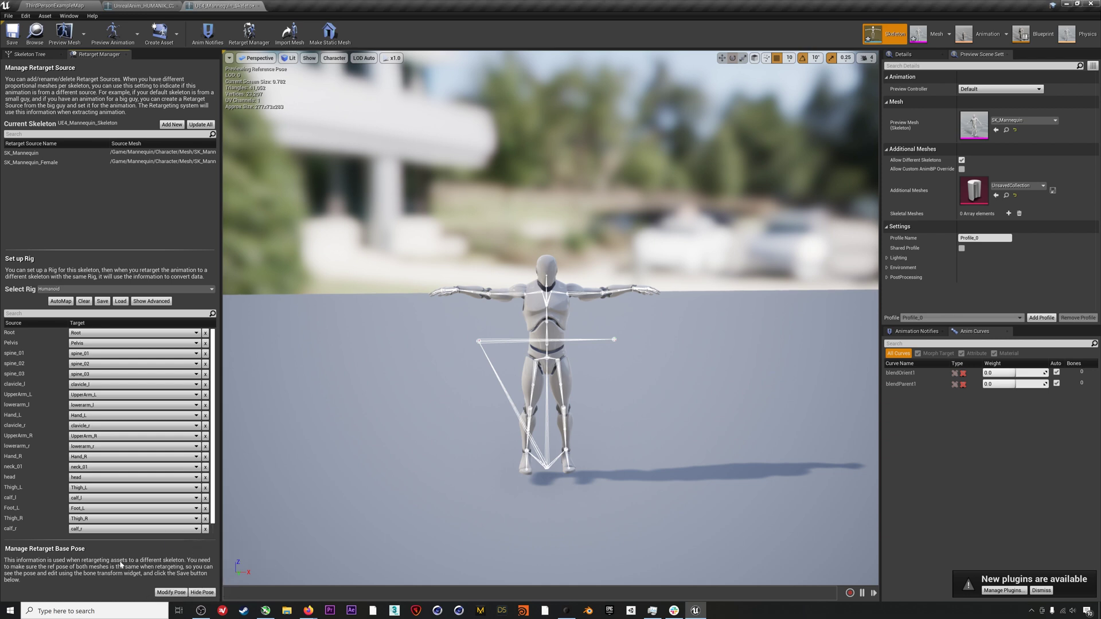
{"action": "left_click", "coordinate": [202, 592]}
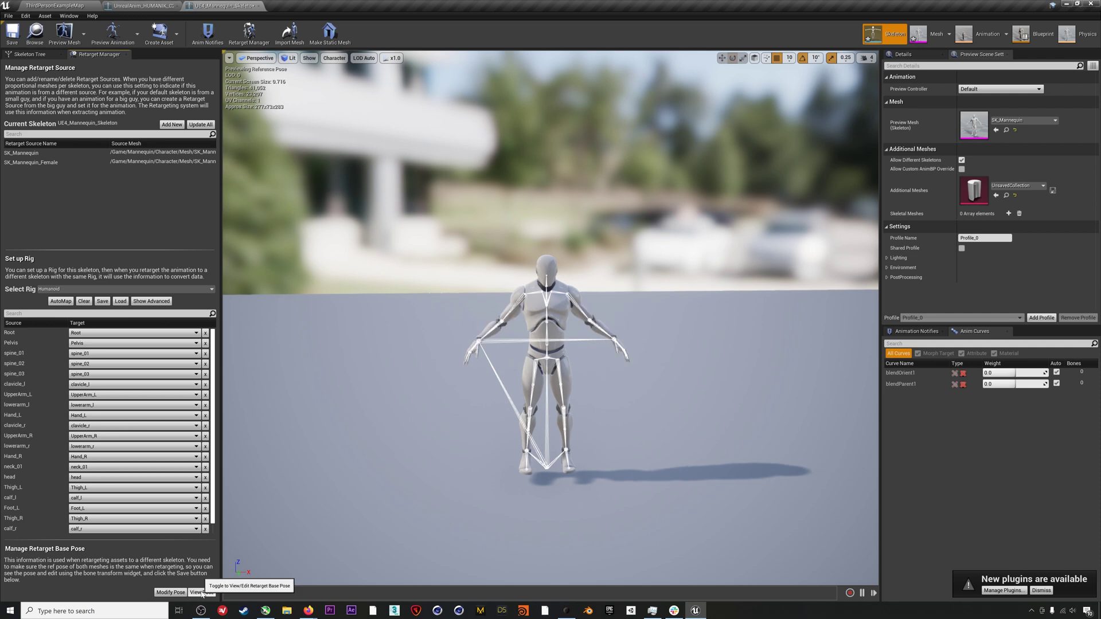
{"action": "left_click", "coordinate": [202, 592]}
{"action": "left_click", "coordinate": [202, 592]}
{"action": "left_click", "coordinate": [202, 592]}
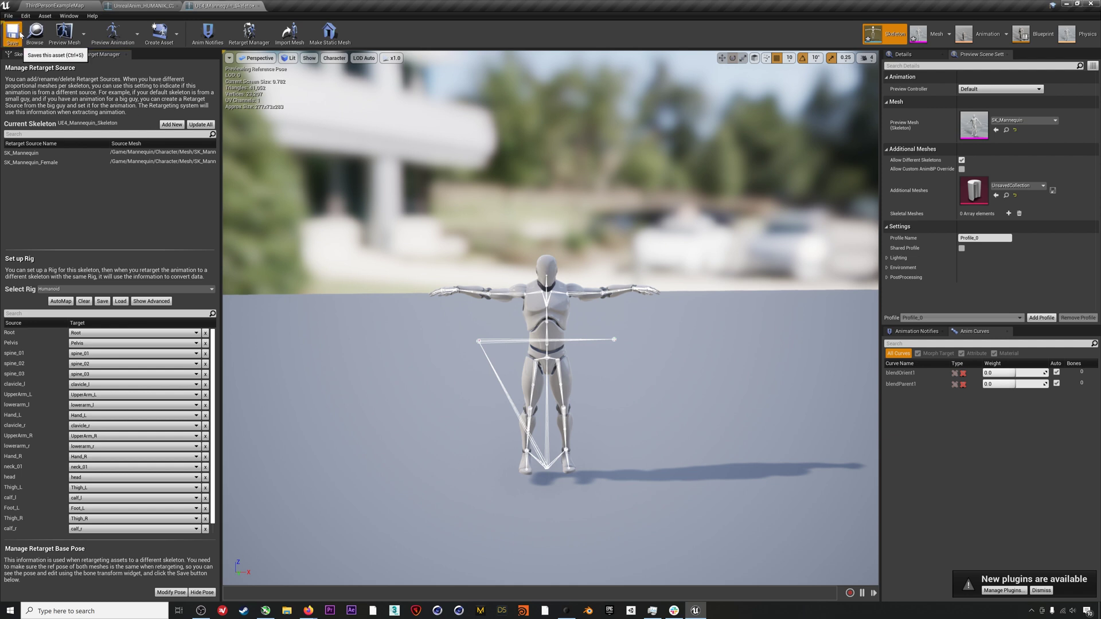
- Start duplicating and retargeting the UnrealAnim_HUMANIK_C2J_Anim animation sequence from the RokokoAnimation content folder
{"action": "left_click", "coordinate": [72, 5]}
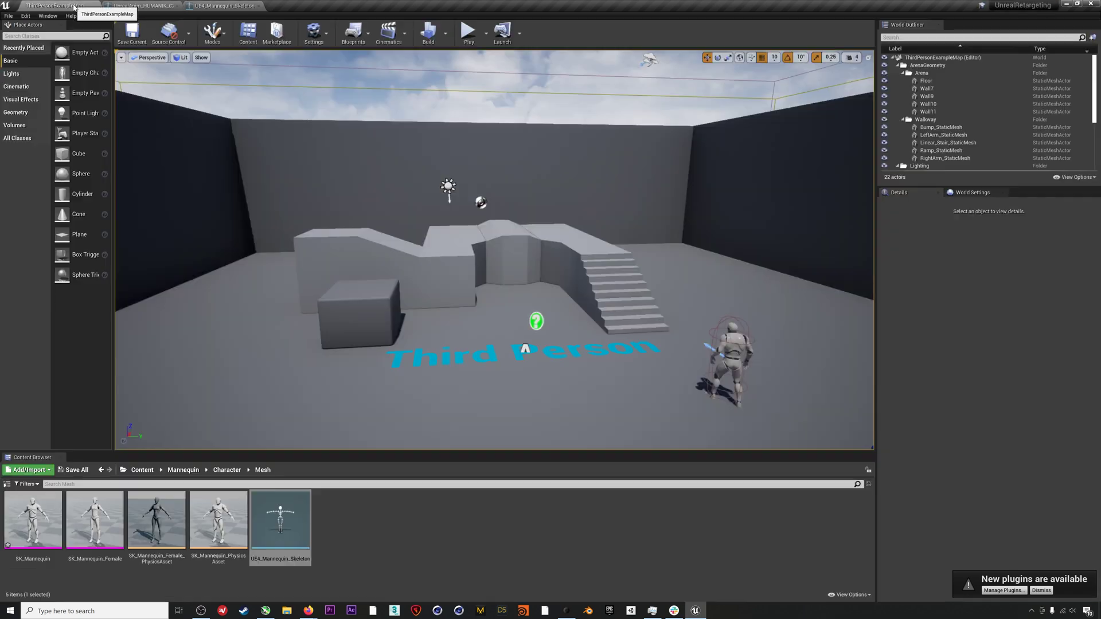
{"action": "left_click", "coordinate": [142, 471]}
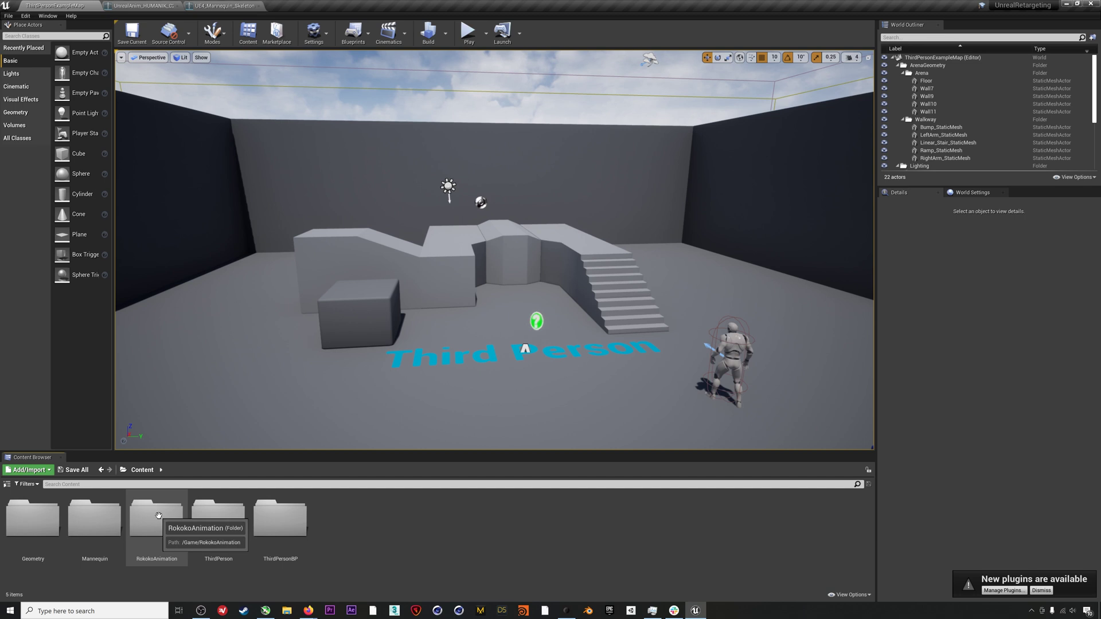
{"action": "double_click", "coordinate": [157, 517]}
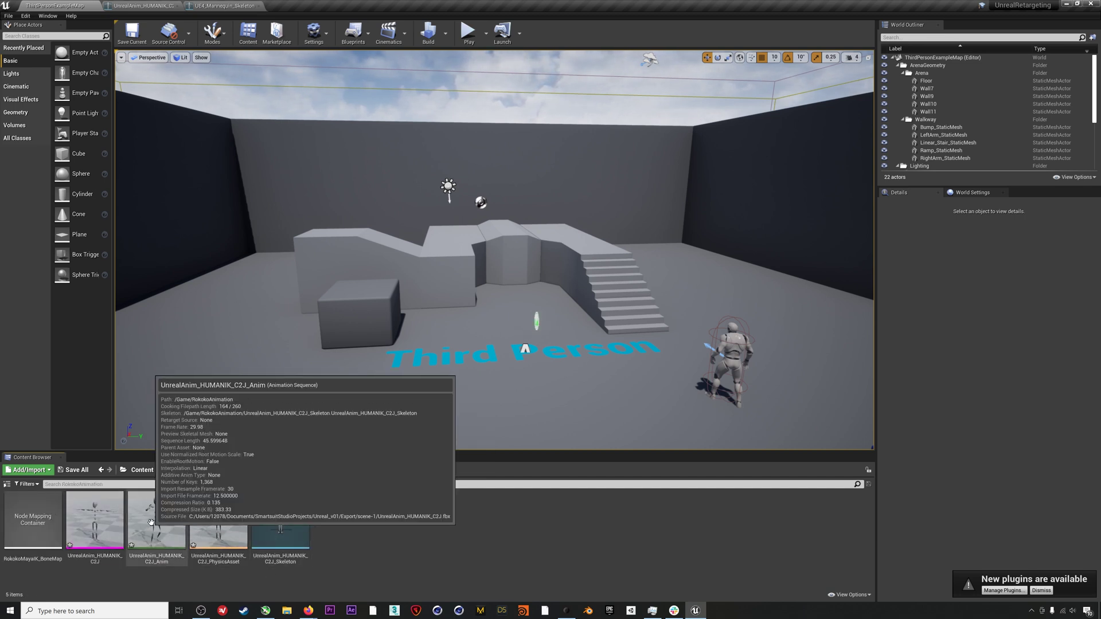
{"action": "right_click", "coordinate": [152, 526]}
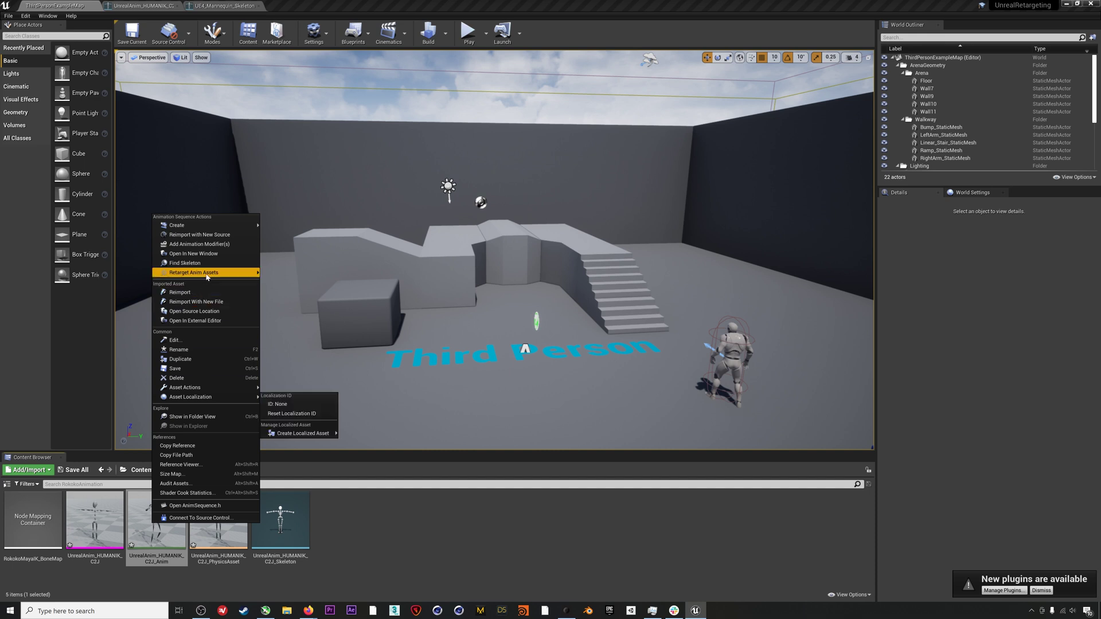
{"action": "mouse_move", "coordinate": [229, 273]}
{"action": "left_click", "coordinate": [317, 274]}
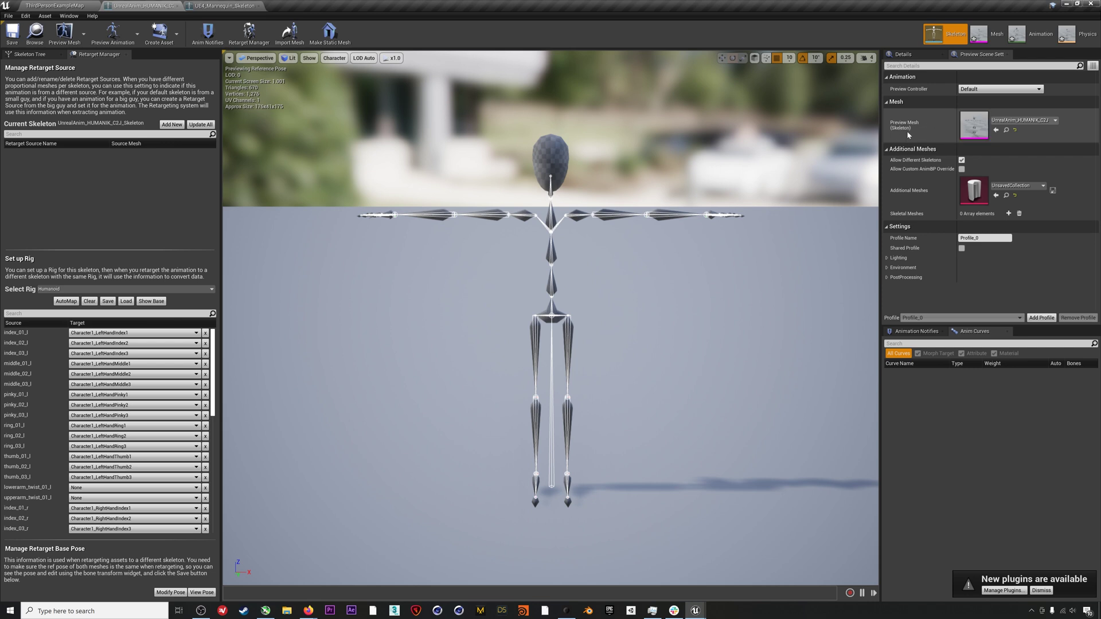
- Check the preview mesh assigned to the UnrealAnim_HUMANIK_C2J skeleton, and return to the level editor
{"action": "left_click", "coordinate": [1009, 121]}
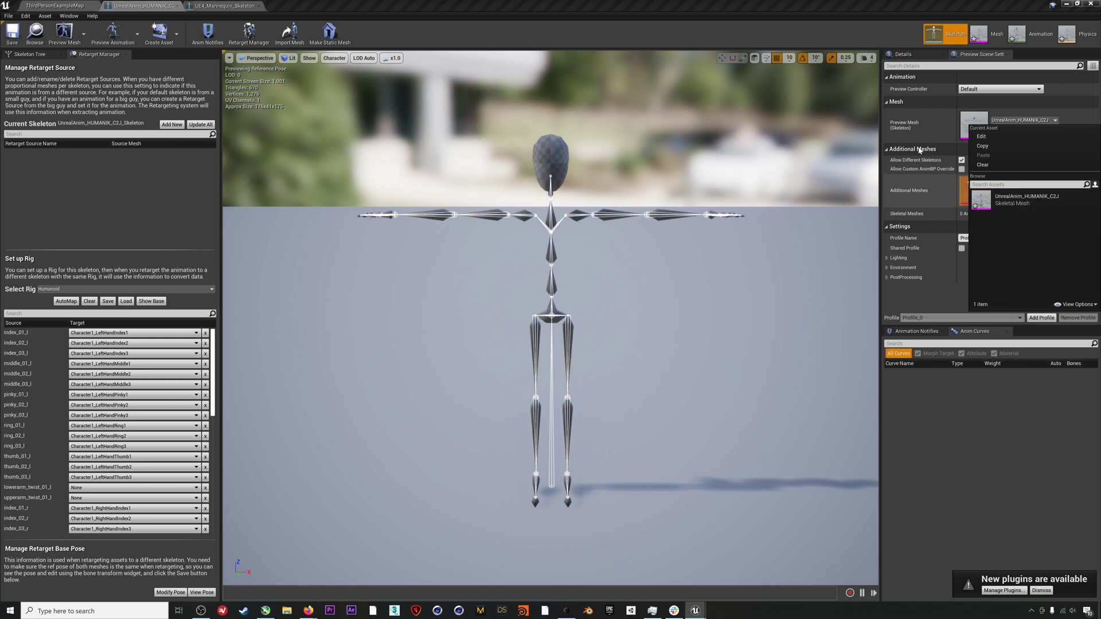
{"action": "left_click", "coordinate": [910, 120]}
{"action": "left_click", "coordinate": [54, 5]}
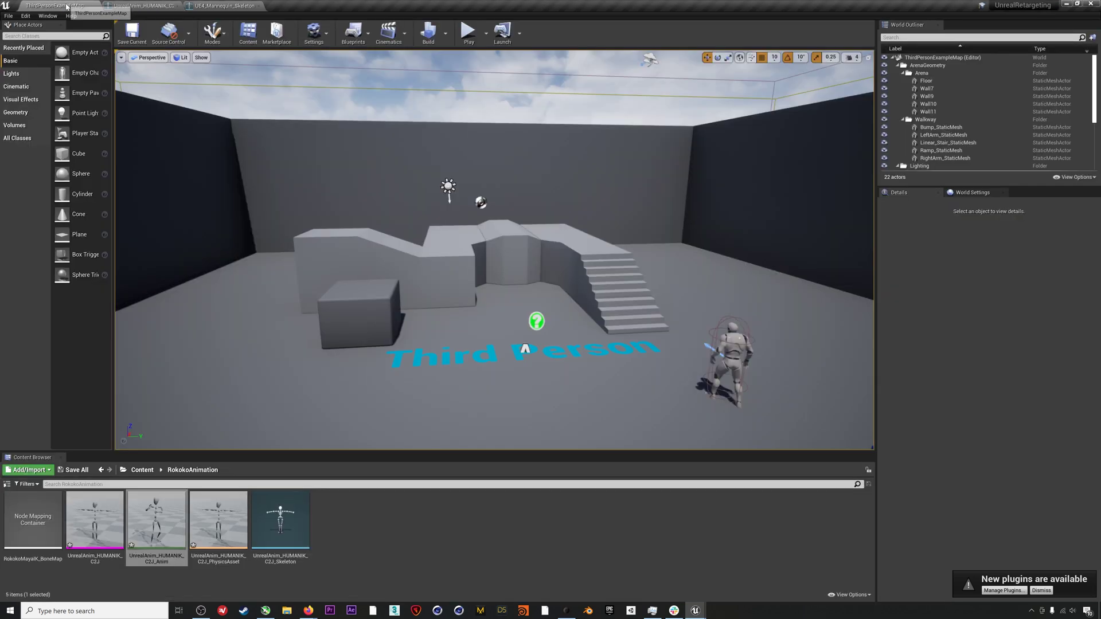
- Bring back the skeleton selection dialog and retarget the animation to UE4_Mannequin_Skeleton
{"action": "left_click", "coordinate": [697, 612]}
{"action": "left_click", "coordinate": [741, 571]}
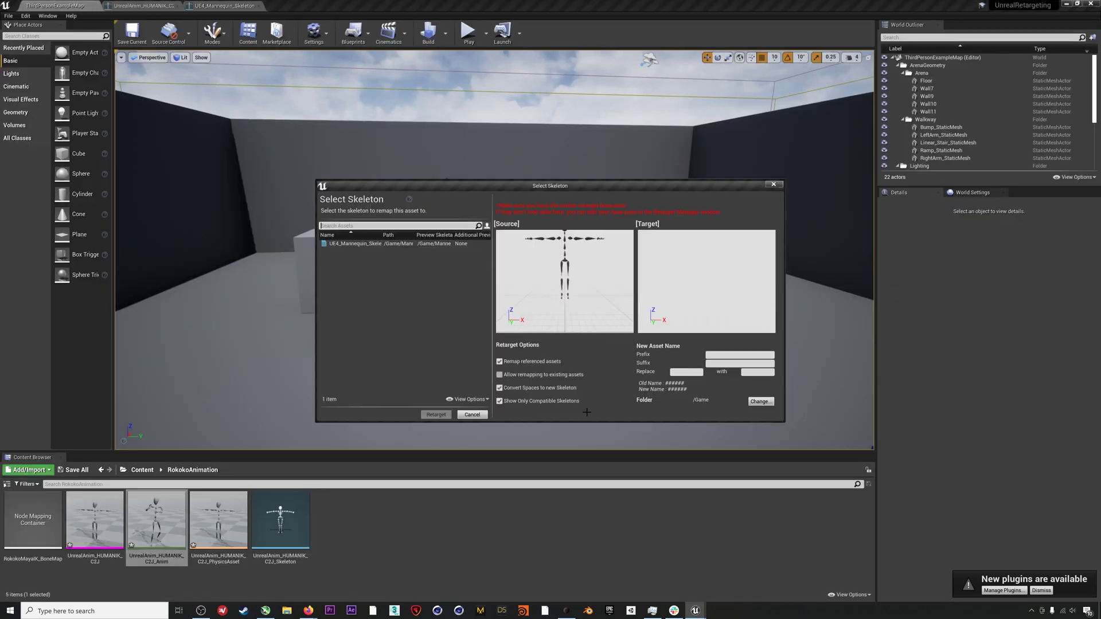
{"action": "left_click", "coordinate": [352, 243]}
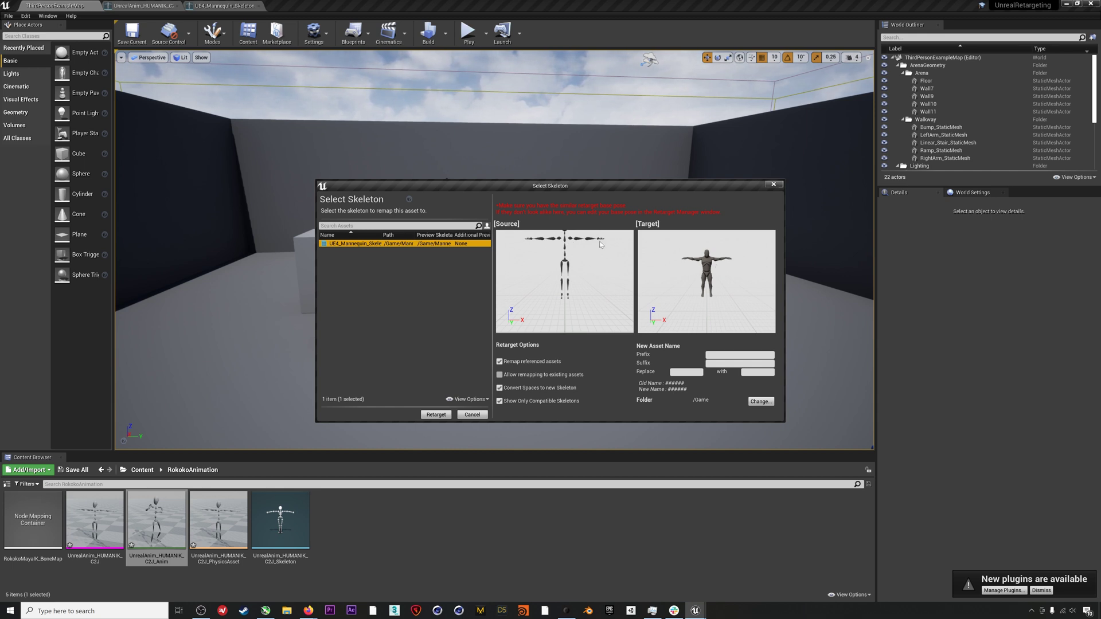
{"action": "left_click", "coordinate": [439, 414]}
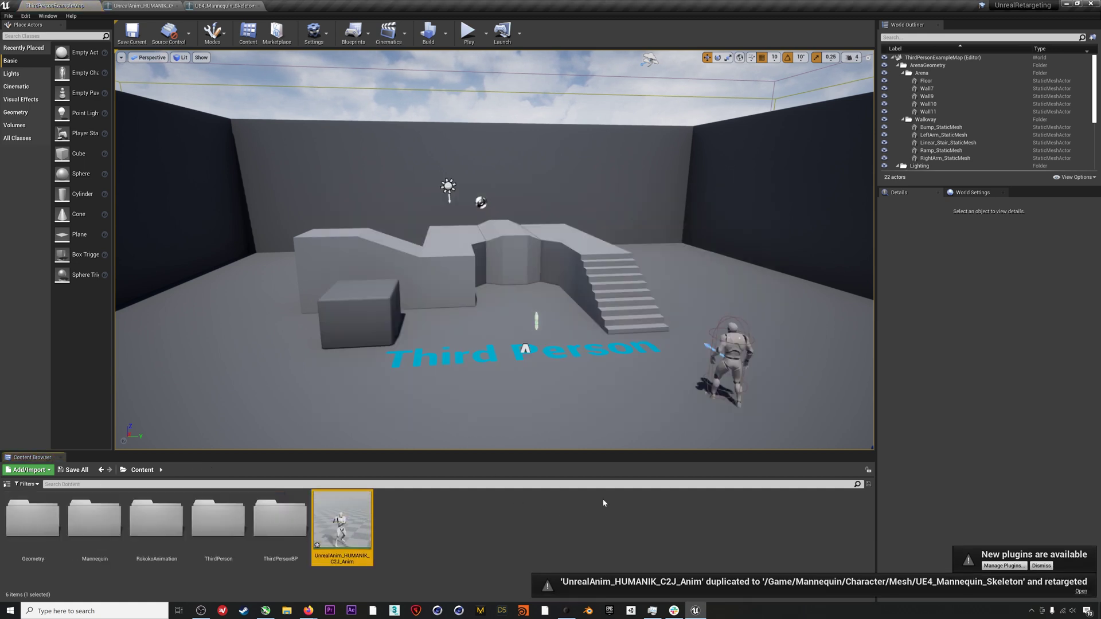
- Place the retargeted UnrealAnim_HUMANIK_C2J_Anim in the level beside the dark cube, and play the level, walking the character up to it
{"action": "left_click_drag", "start_coordinate": [344, 529], "coordinate": [385, 411]}
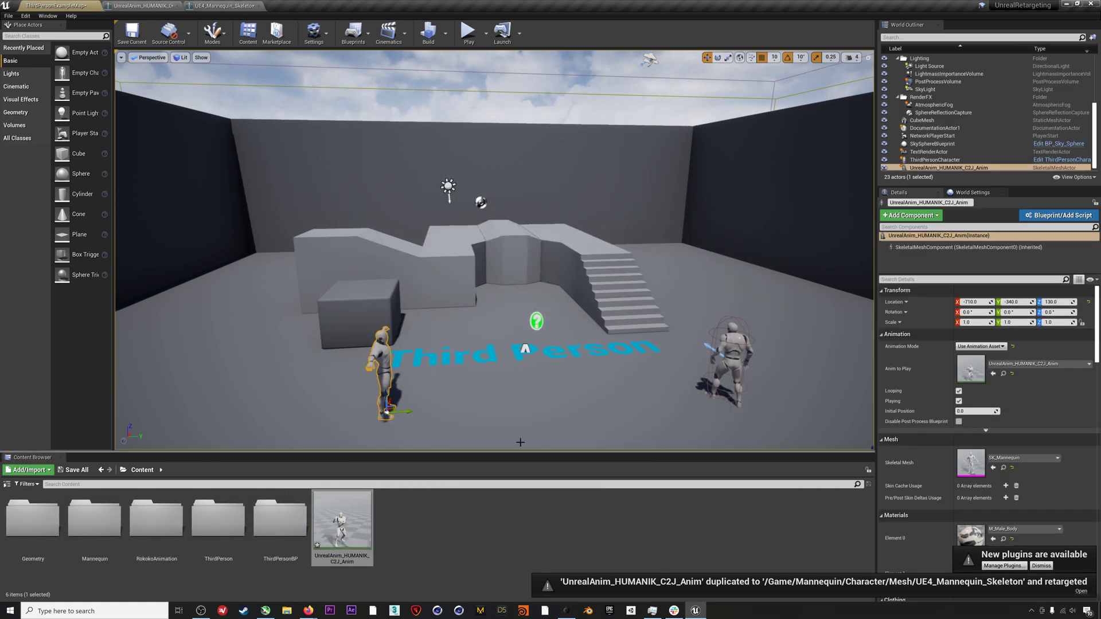
{"action": "left_click", "coordinate": [469, 31]}
{"action": "key", "text": "w"}
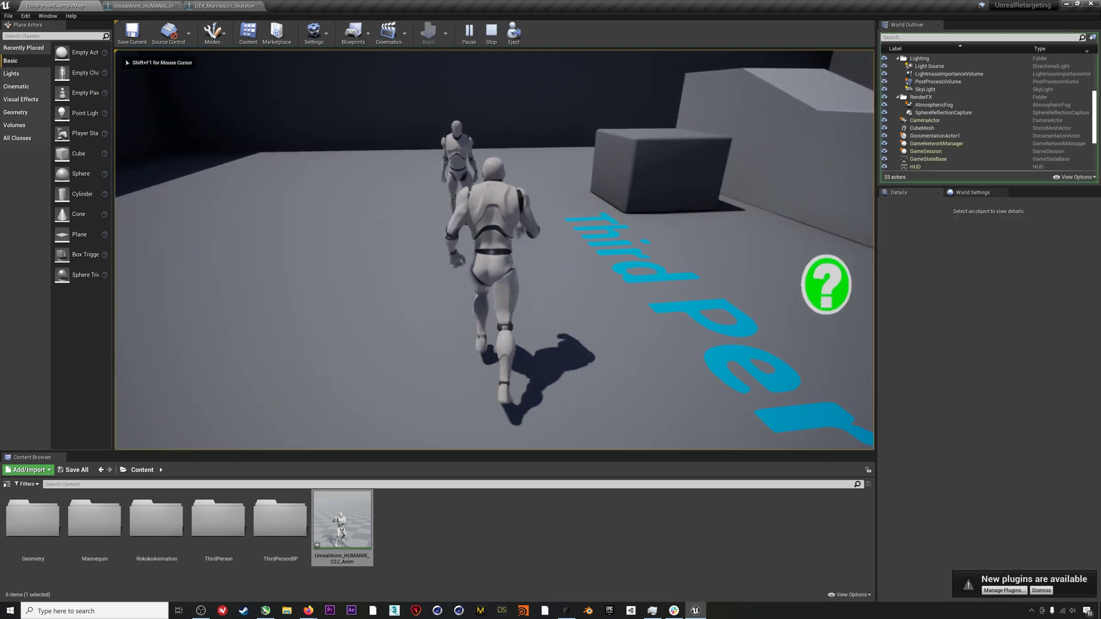
{"action": "key", "text": "w"}
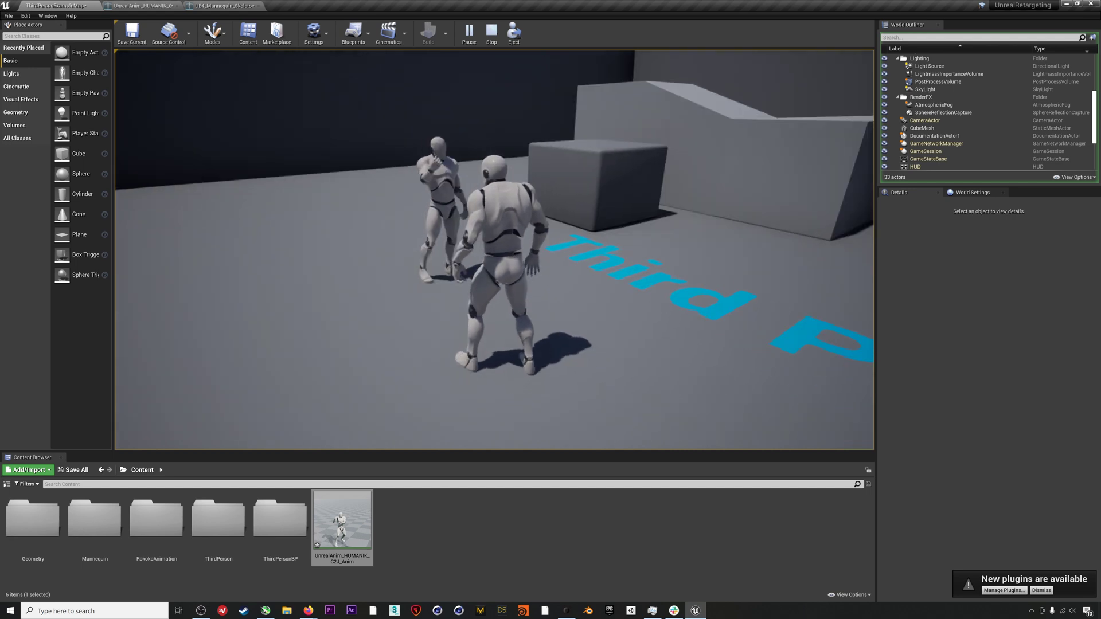
{"action": "key", "text": "w"}
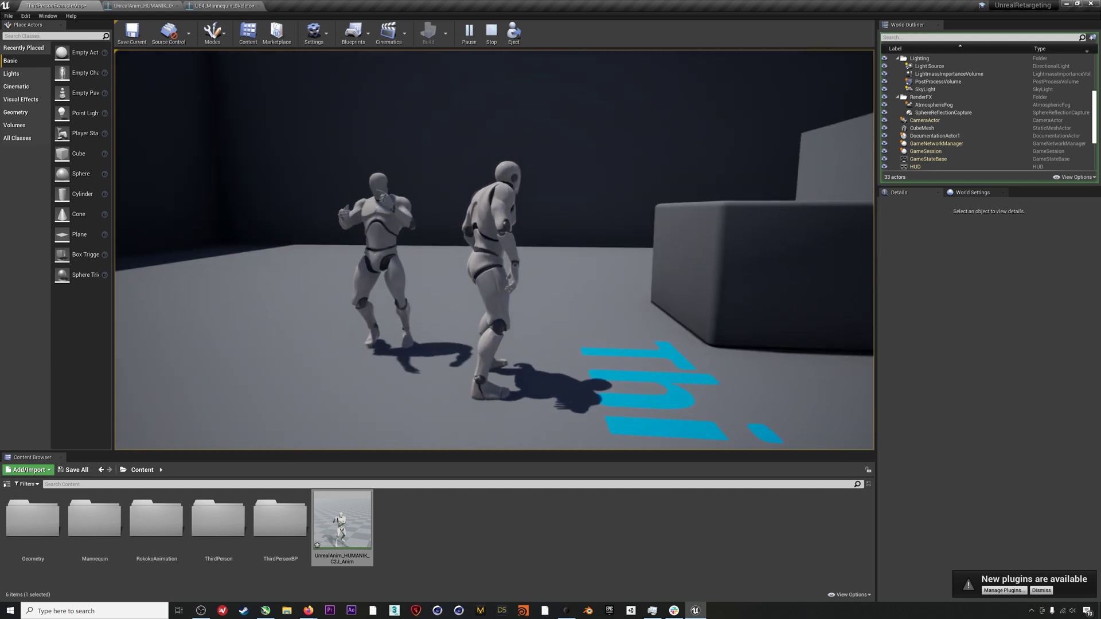
{"action": "key", "text": "a"}
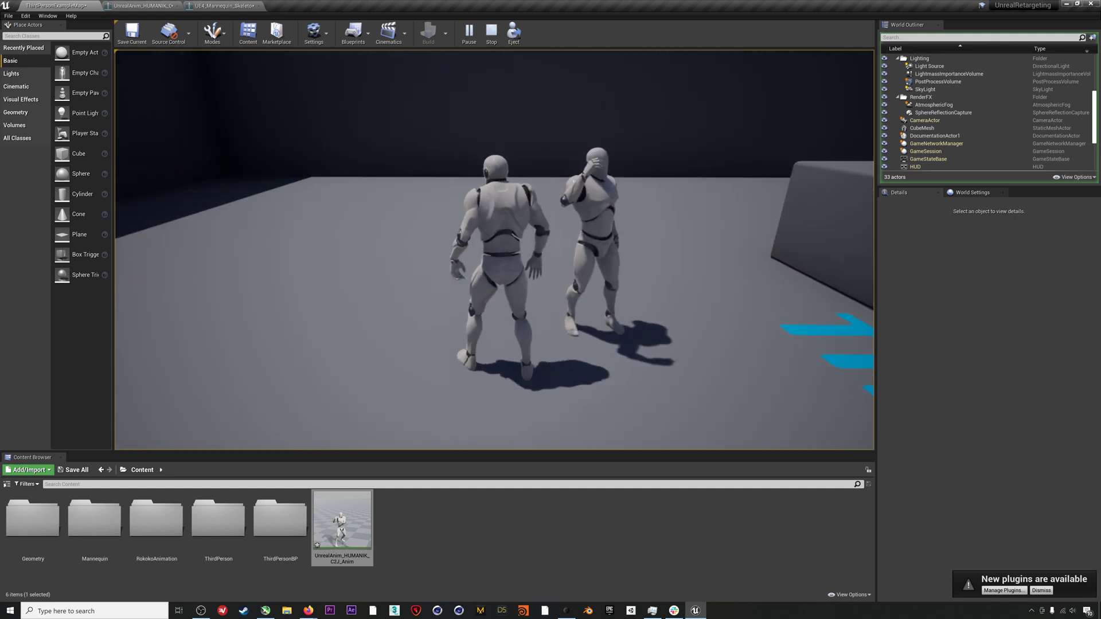
- Walk the player character around the retargeted mannequin to view its animation from different sides
{"action": "key", "text": "s"}
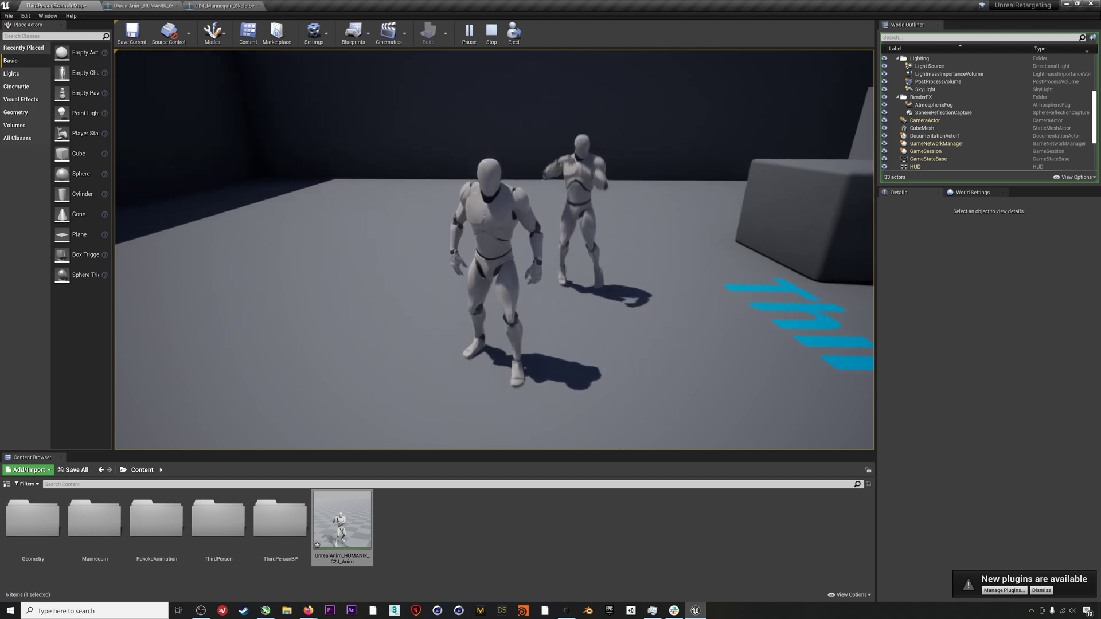
{"action": "key", "text": "d"}
{"action": "key", "text": "d"}
{"action": "key", "text": "d"}
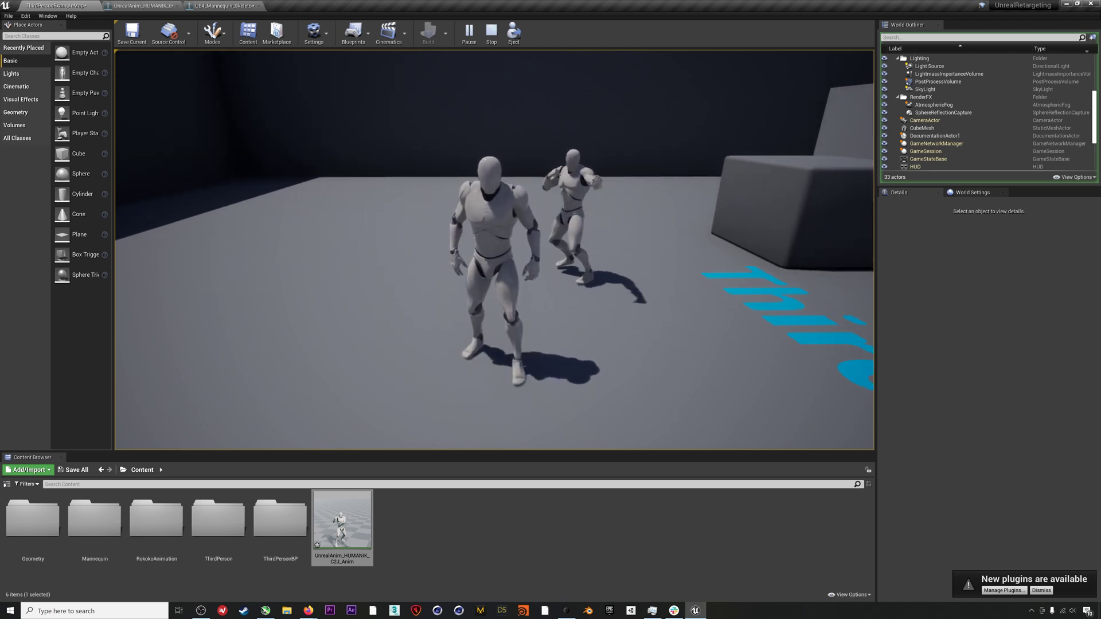
{"action": "key", "text": "w"}
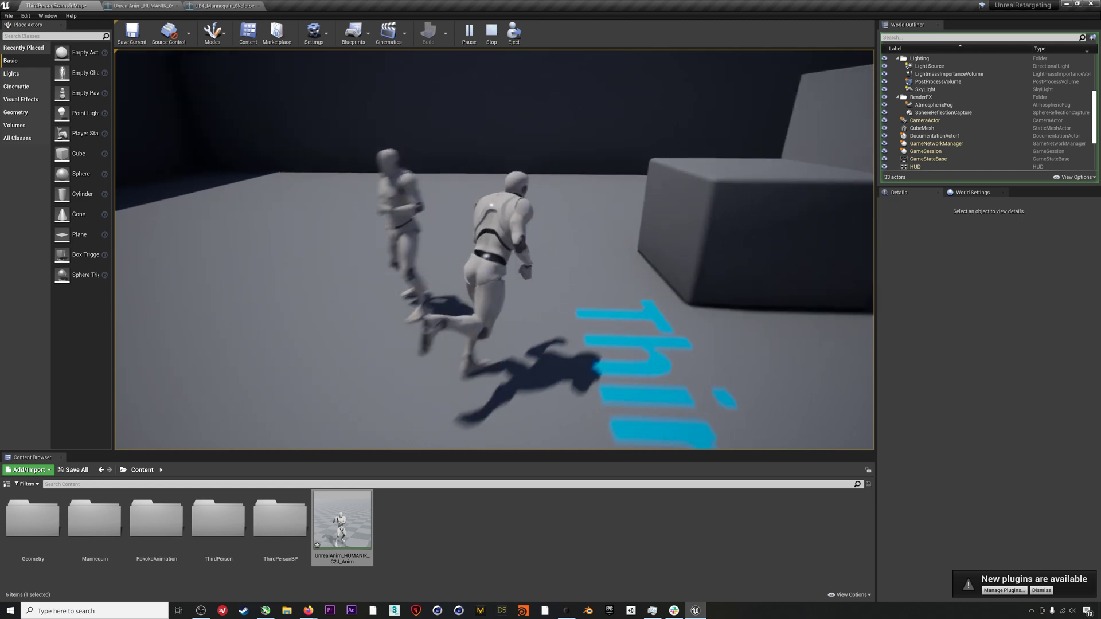
{"action": "key", "text": "s"}
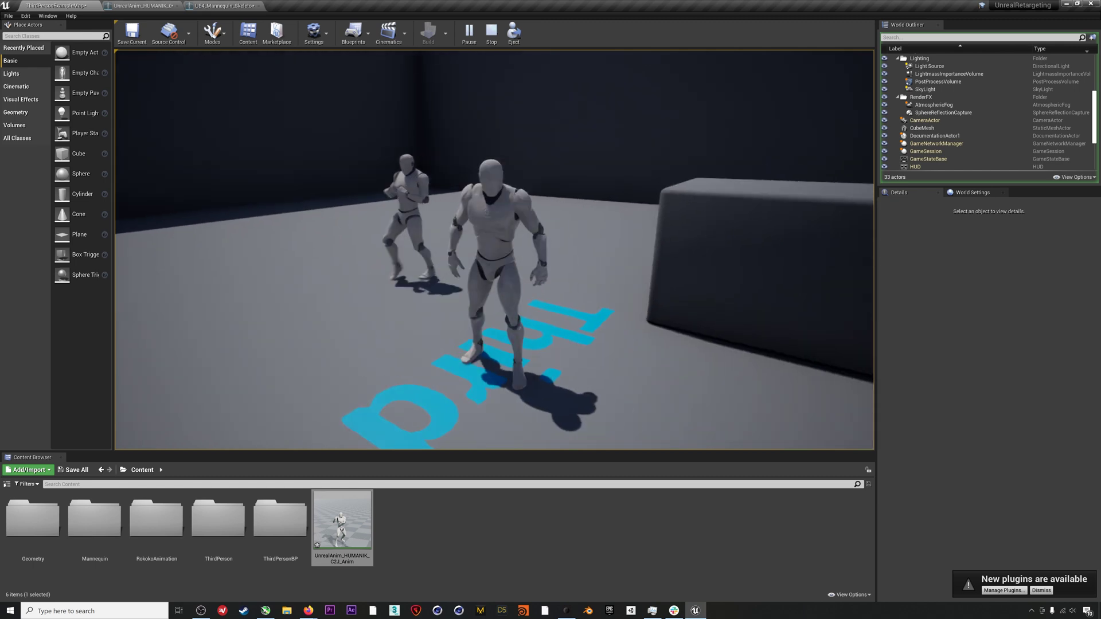
{"action": "key", "text": "a"}
{"action": "key", "text": "w"}
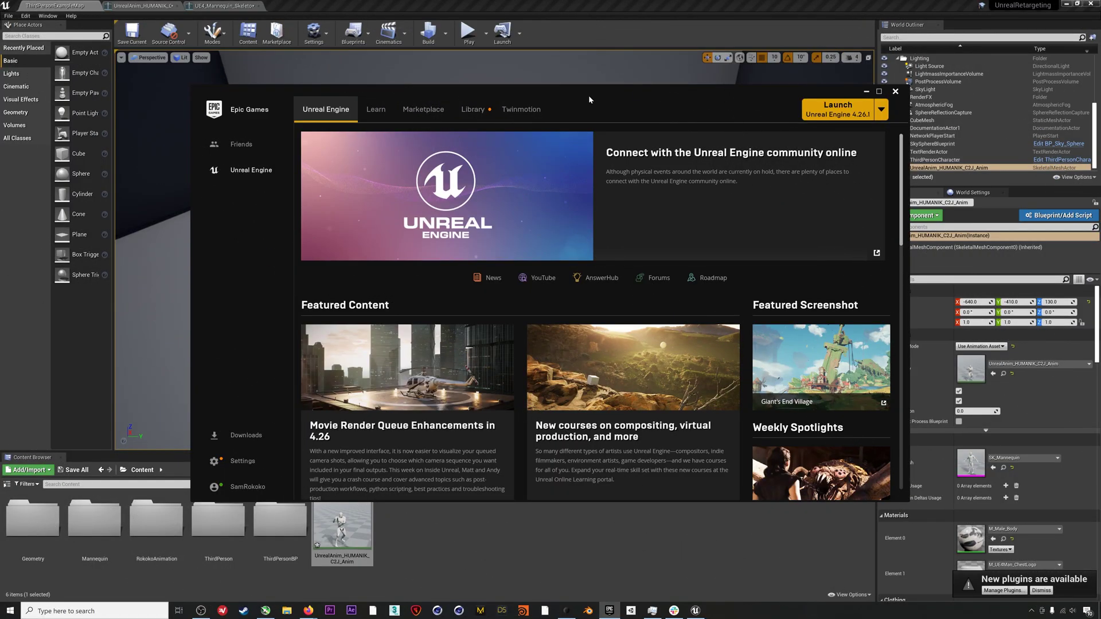
- Search the Epic Games Launcher's Marketplace for paragon and add Paragon: Greystone to the UnrealRetargeting project
{"action": "left_click", "coordinate": [438, 113]}
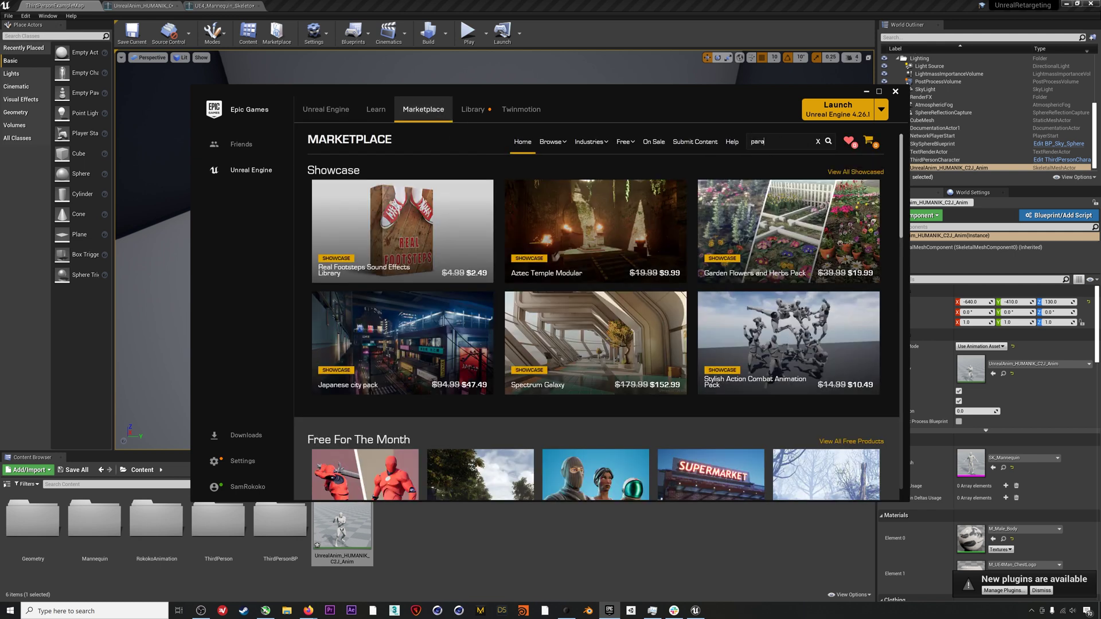
{"action": "type", "text": "paragon"}
{"action": "key", "text": "Return"}
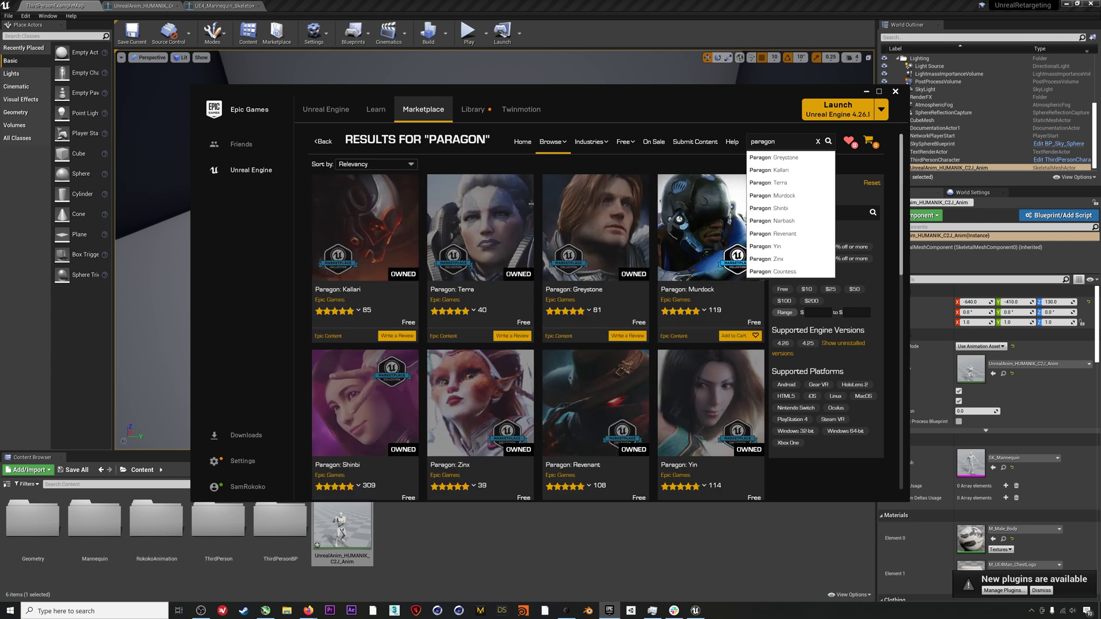
{"action": "scroll", "coordinate": [736, 351], "scroll_direction": "down", "scroll_amount": 5}
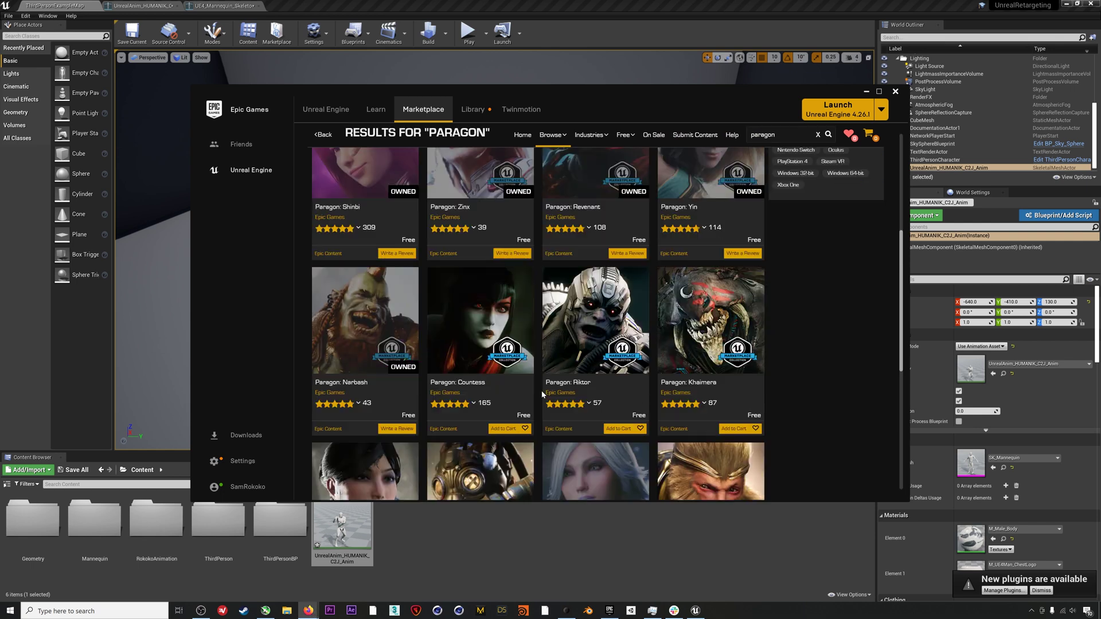
{"action": "scroll", "coordinate": [736, 352], "scroll_direction": "up", "scroll_amount": 2}
{"action": "scroll", "coordinate": [735, 351], "scroll_direction": "up", "scroll_amount": 3}
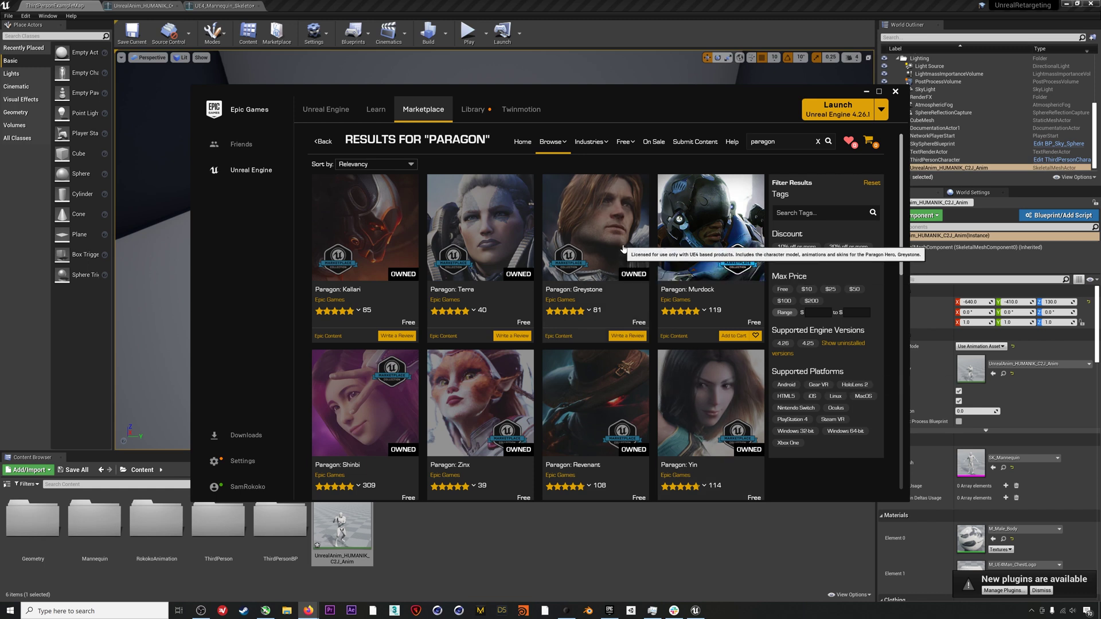
{"action": "left_click", "coordinate": [623, 248]}
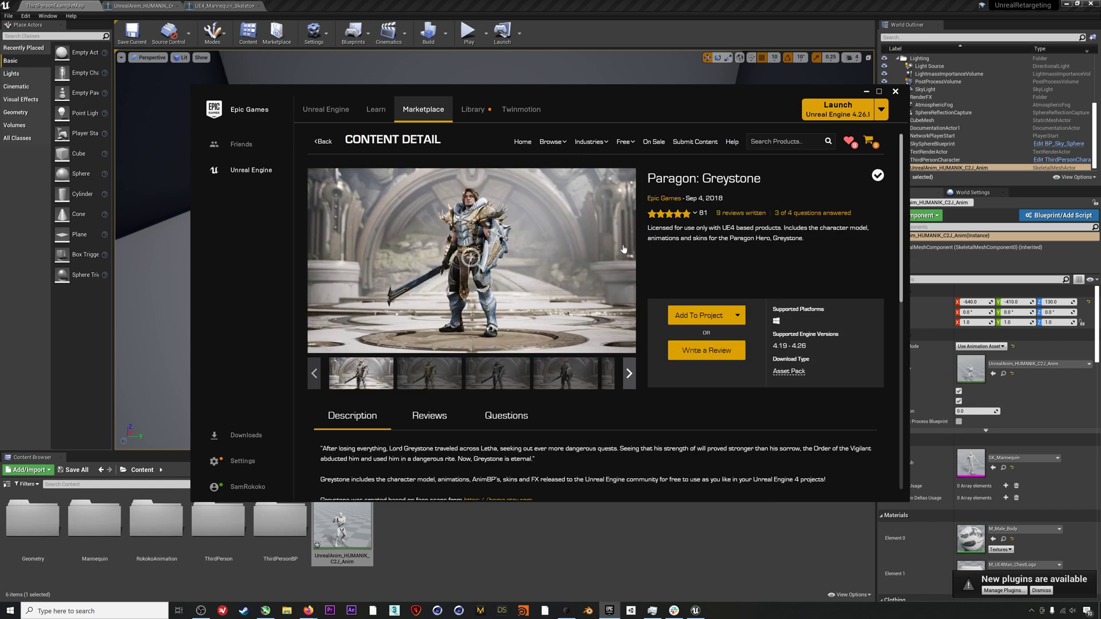
{"action": "left_click", "coordinate": [702, 315]}
{"action": "left_click", "coordinate": [518, 252]}
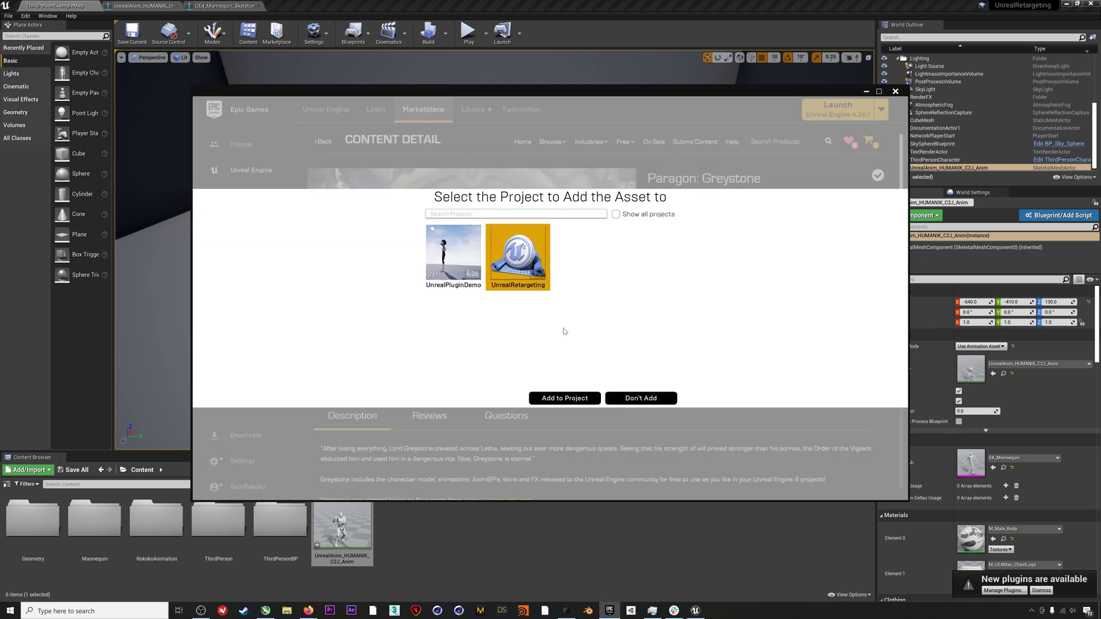
{"action": "left_click", "coordinate": [565, 398]}
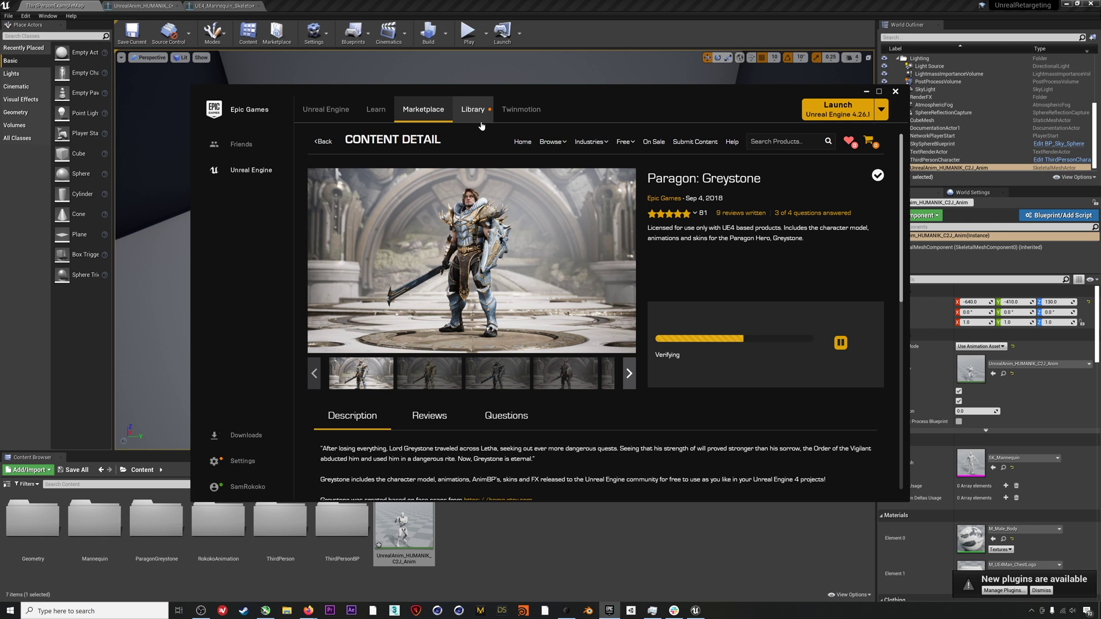
- Switch back to Unreal Engine and open Greystone_Skeleton from the Meshes folder of ParagonGreystone's Greystone hero
{"action": "key", "text": "alt+Tab"}
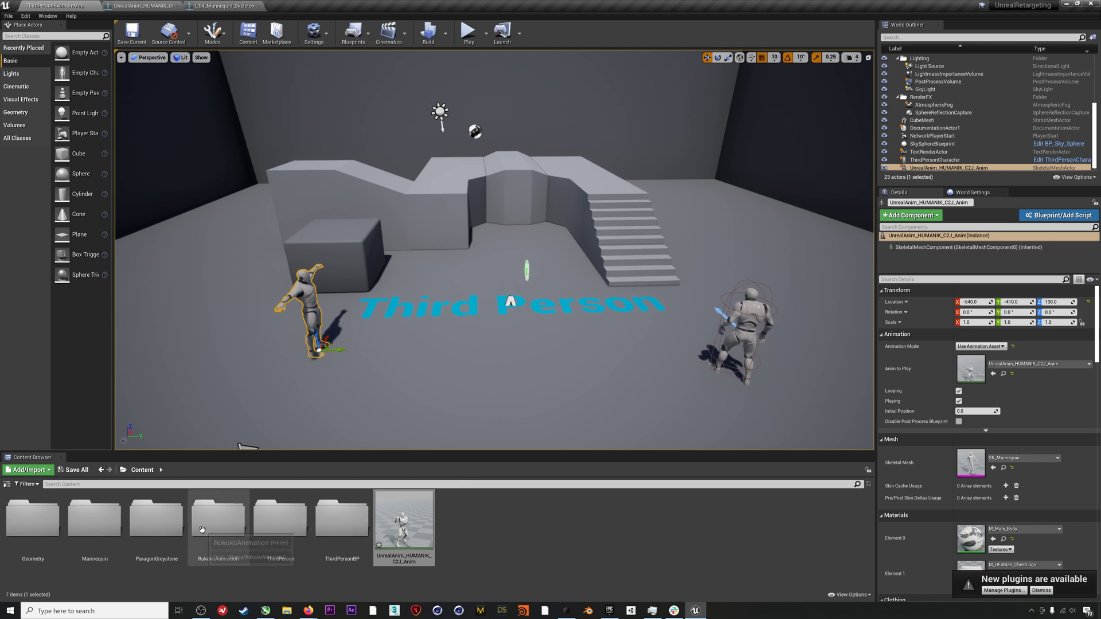
{"action": "double_click", "coordinate": [156, 519]}
{"action": "left_click", "coordinate": [92, 529]}
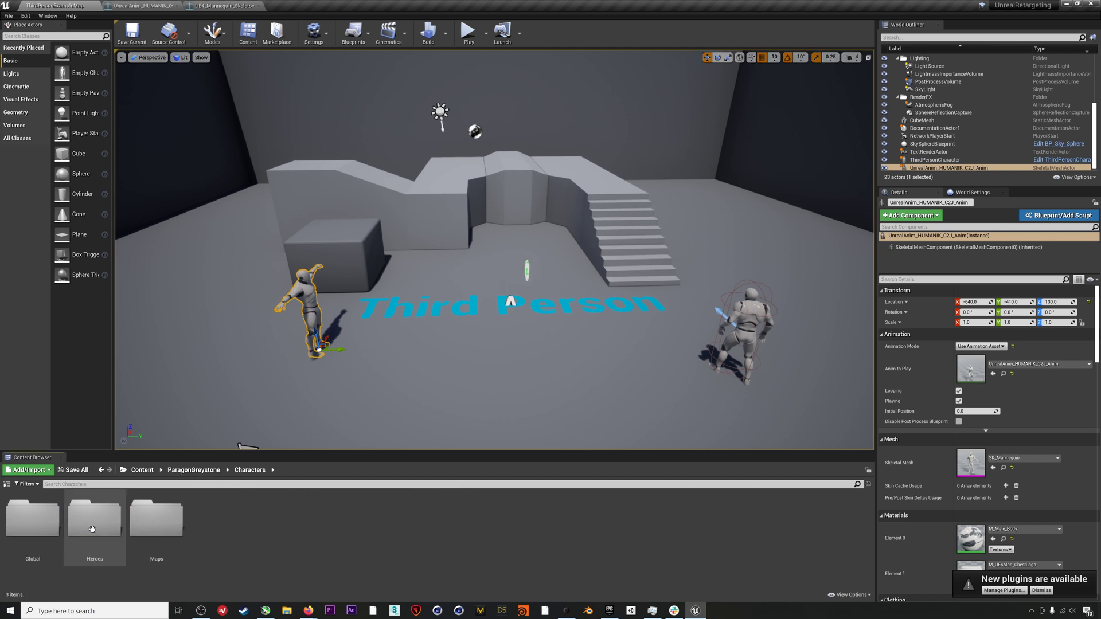
{"action": "double_click", "coordinate": [92, 529]}
{"action": "double_click", "coordinate": [32, 519]}
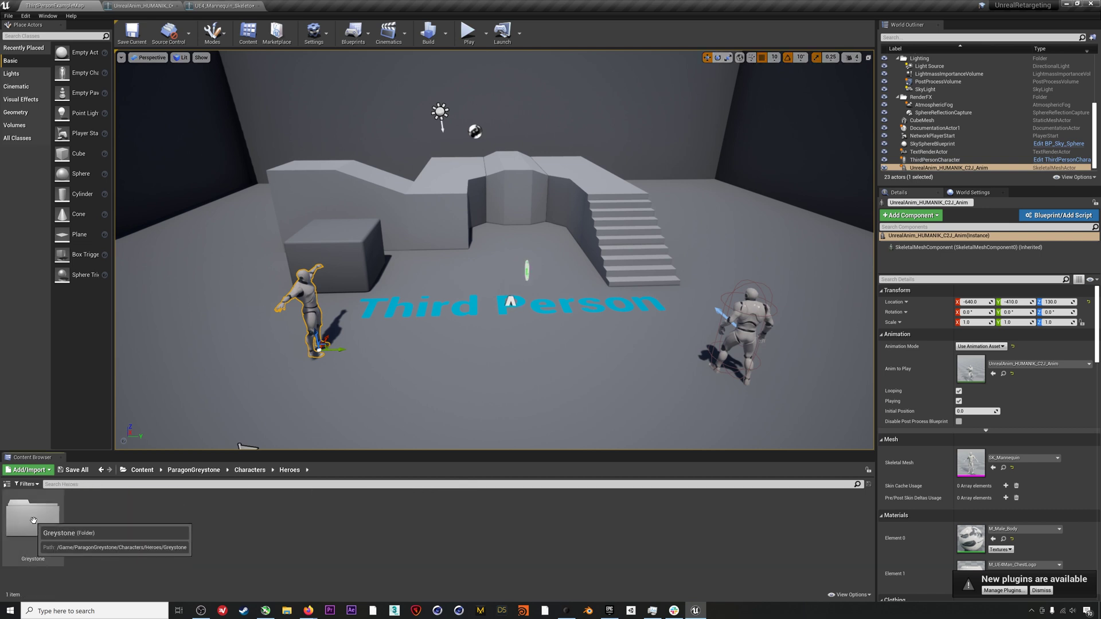
{"action": "double_click", "coordinate": [31, 521]}
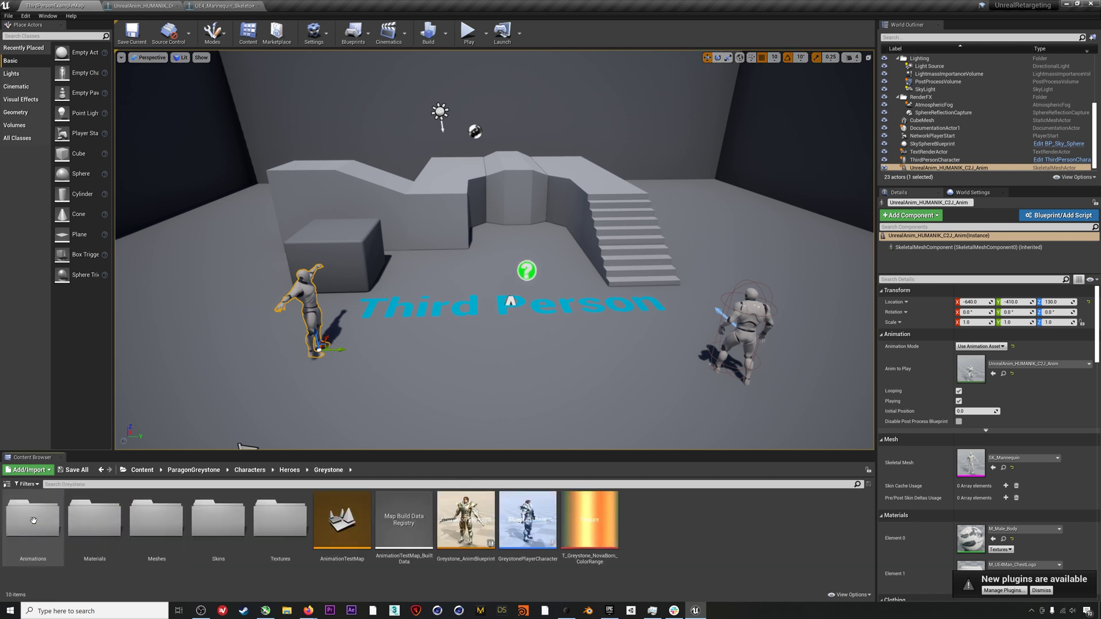
{"action": "double_click", "coordinate": [159, 532]}
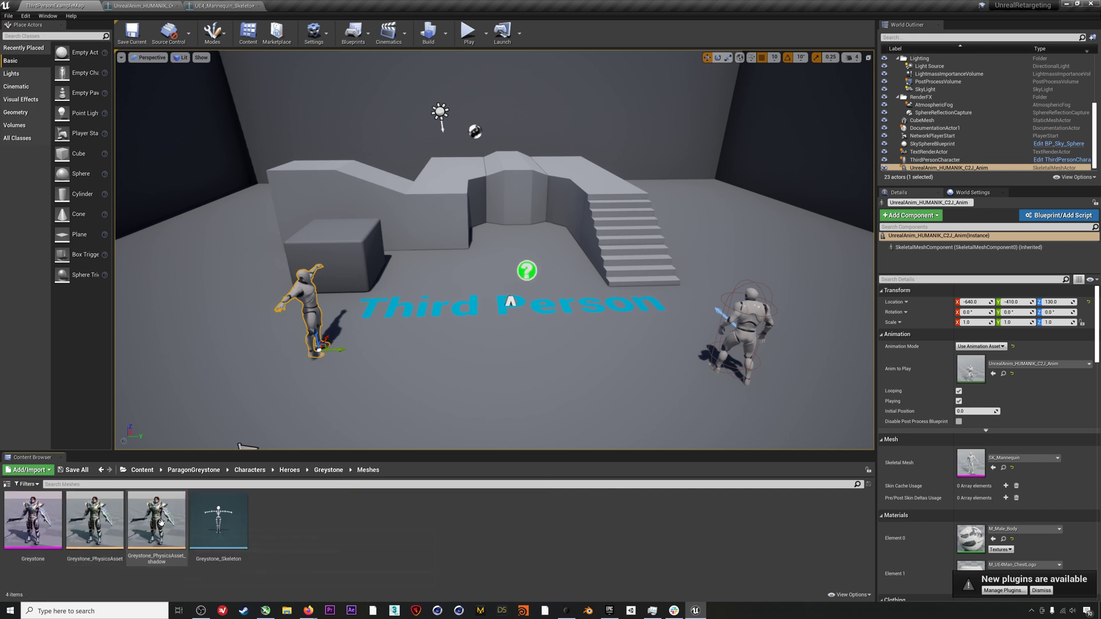
{"action": "double_click", "coordinate": [232, 524]}
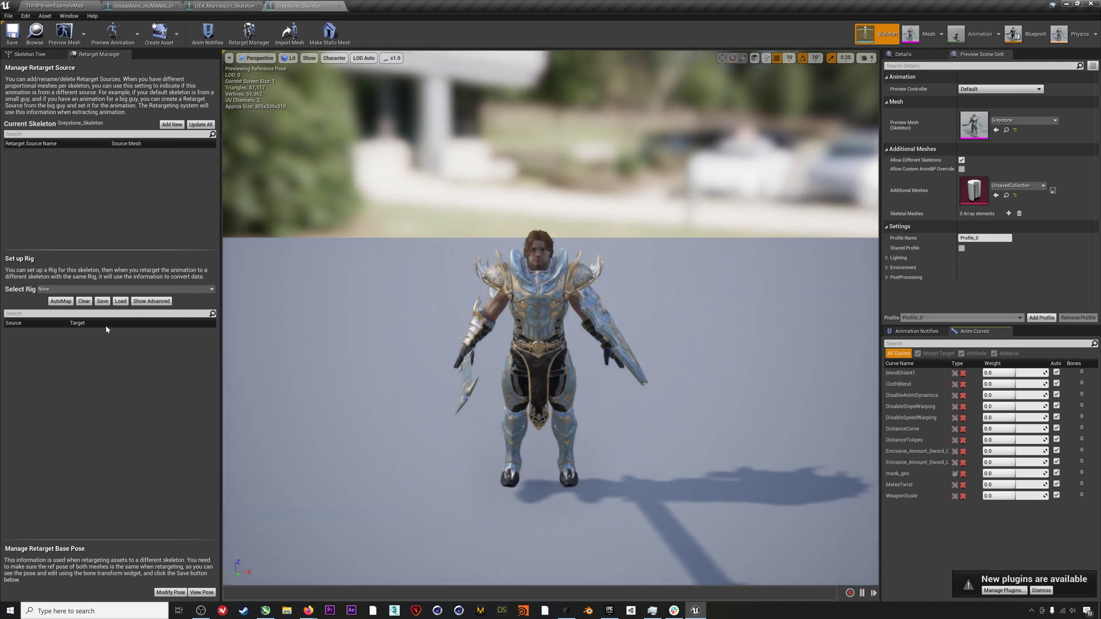
- Assign the Humanoid rig to Greystone_Skeleton and check the base bone mapping
{"action": "left_click", "coordinate": [71, 290]}
{"action": "left_click", "coordinate": [73, 309]}
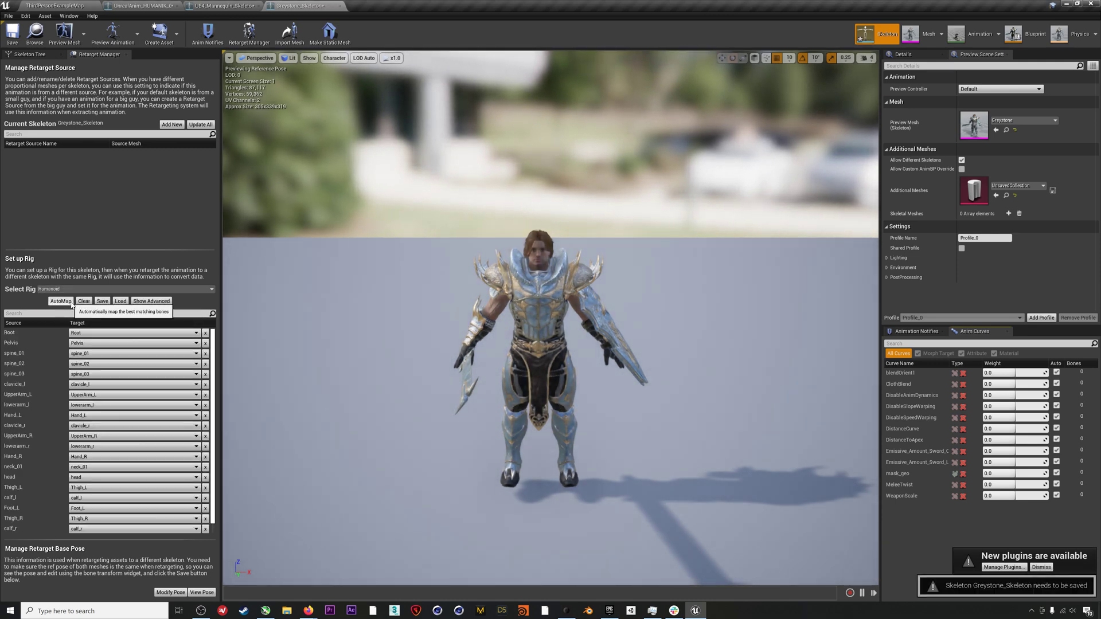
{"action": "scroll", "coordinate": [148, 354], "scroll_direction": "down", "scroll_amount": 1}
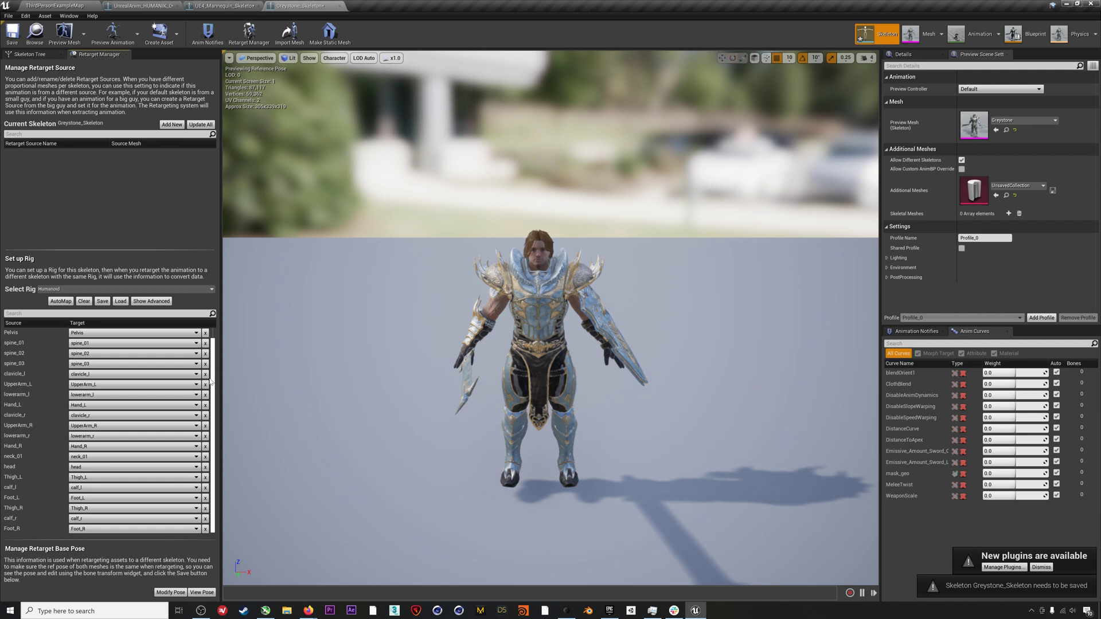
- Clear the twist and IK bone mappings in the advanced part of Greystone_Skeleton's rig, keeping ball_r mapped
{"action": "left_click", "coordinate": [151, 301]}
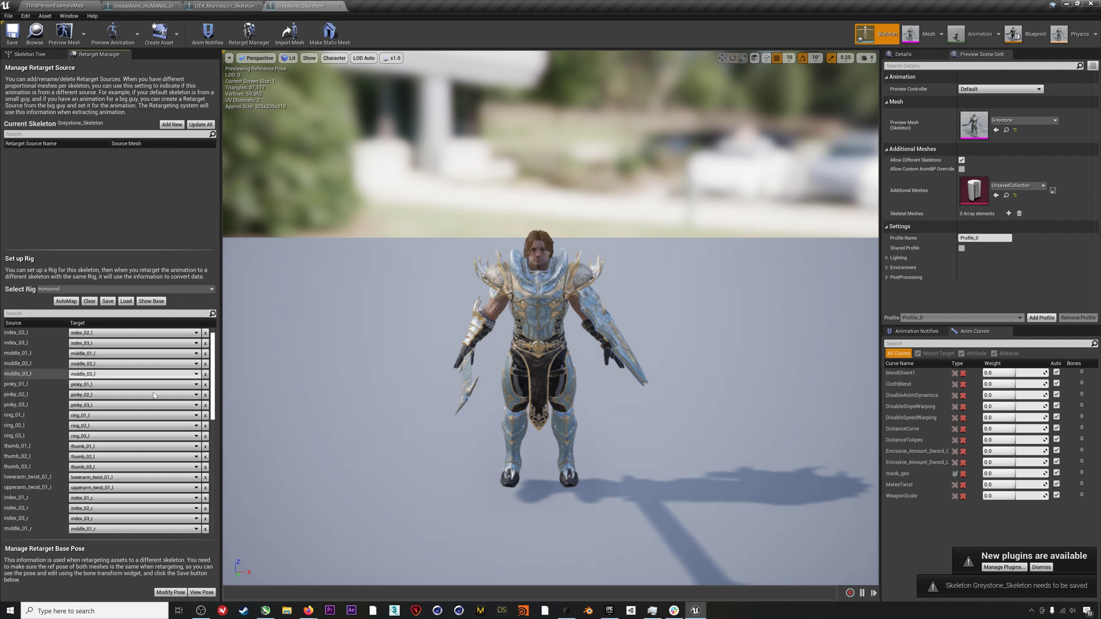
{"action": "left_click", "coordinate": [200, 487]}
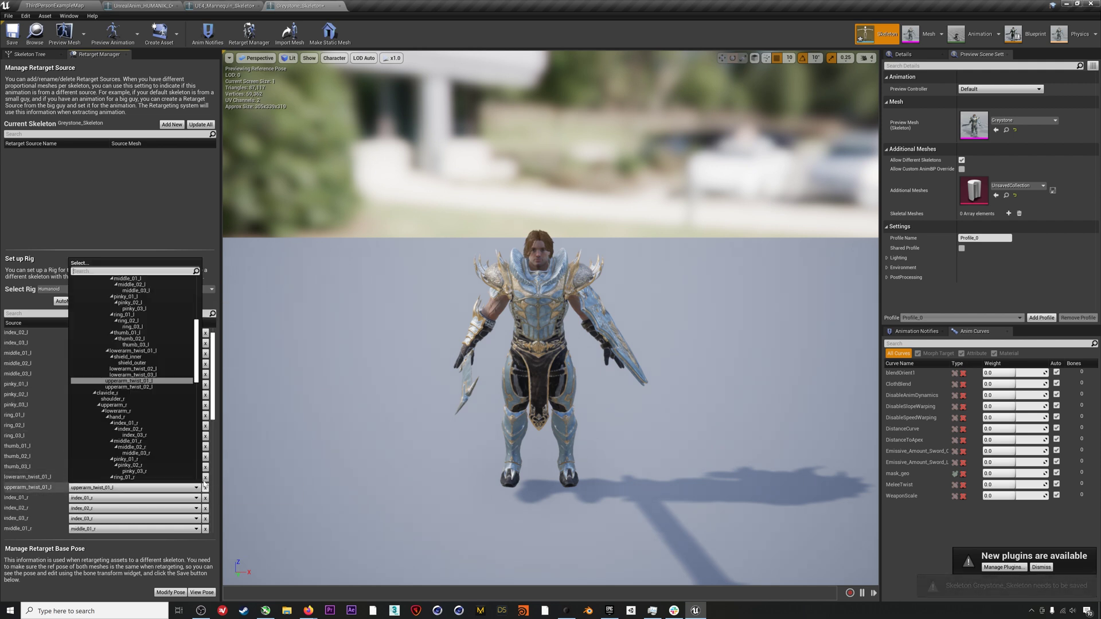
{"action": "left_click", "coordinate": [212, 415]}
{"action": "scroll", "coordinate": [211, 477], "scroll_direction": "down", "scroll_amount": 10}
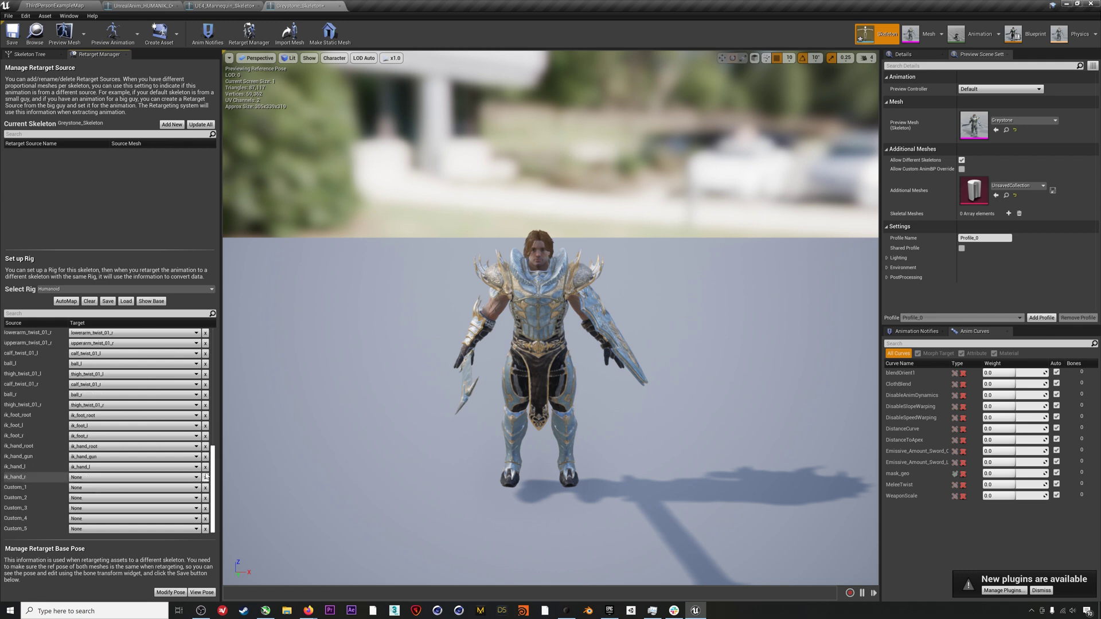
{"action": "left_click", "coordinate": [205, 415]}
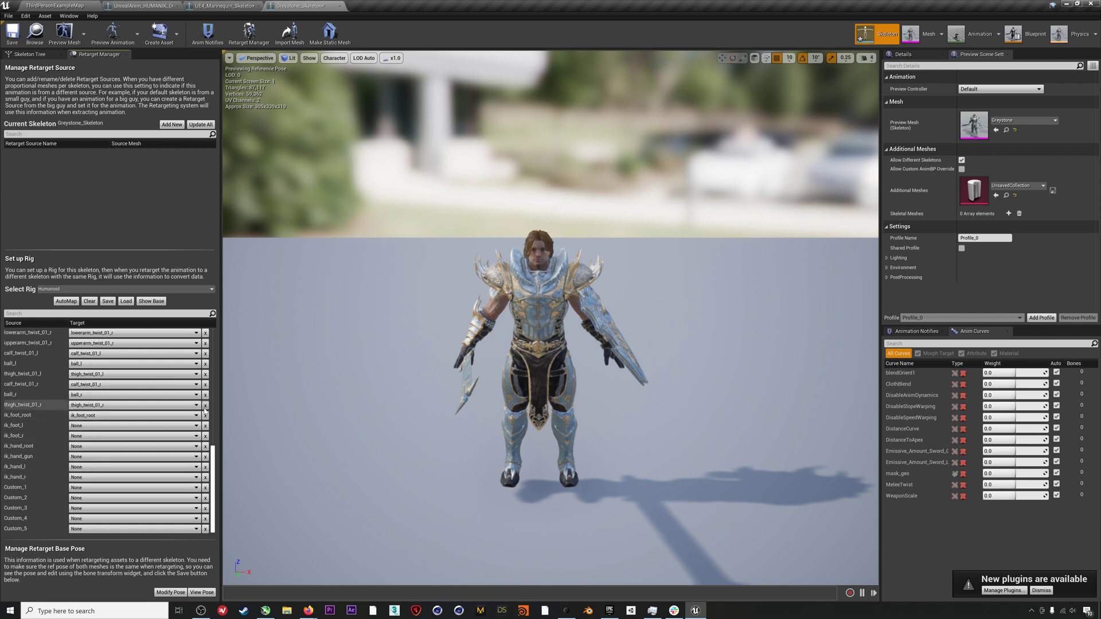
{"action": "left_click", "coordinate": [205, 404]}
{"action": "left_click", "coordinate": [196, 394]}
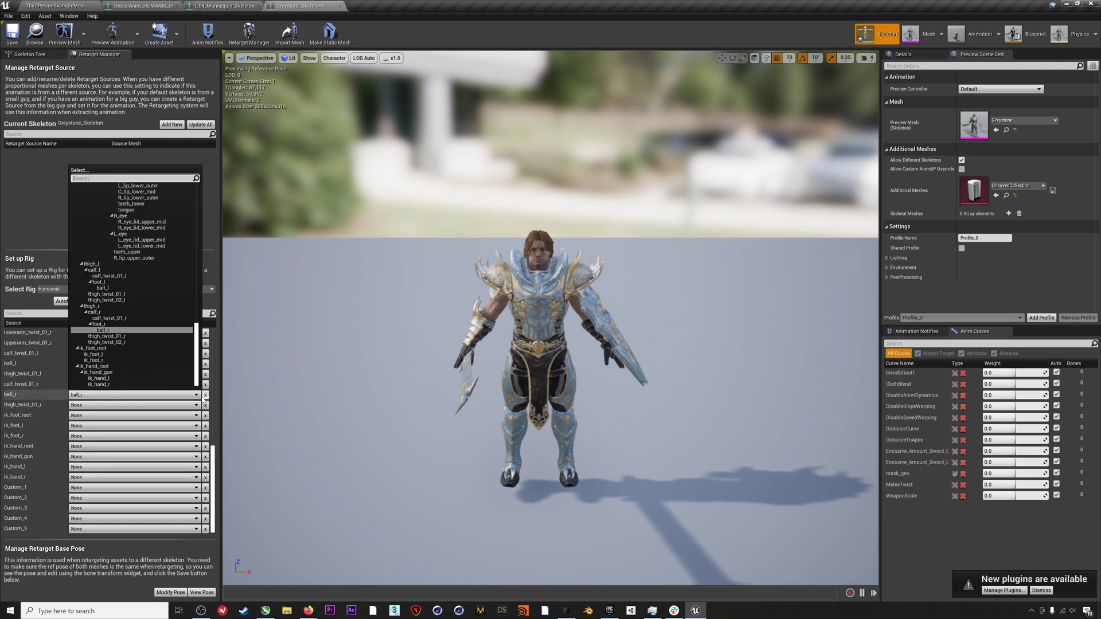
- Rotate upperarm_l by about 50 degrees and raise upperarm_r to match, putting Greystone in a T-pose
{"action": "left_click", "coordinate": [30, 54]}
{"action": "left_click", "coordinate": [57, 277]}
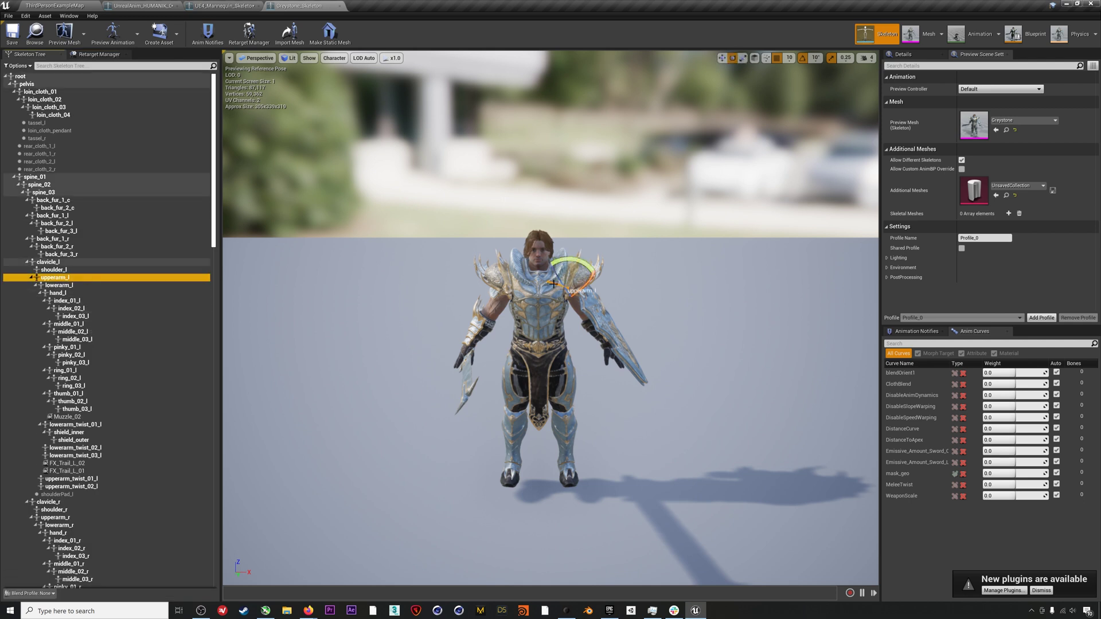
{"action": "left_click_drag", "start_coordinate": [583, 265], "coordinate": [590, 232]}
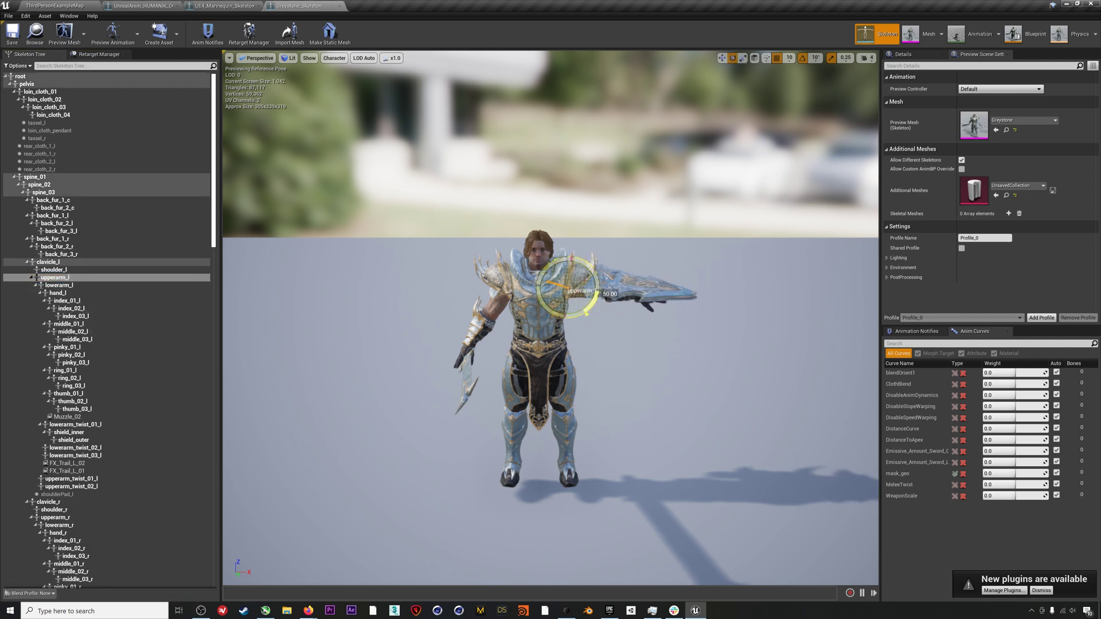
{"action": "left_click", "coordinate": [94, 508]}
{"action": "key", "text": "Down"}
{"action": "left_click_drag", "start_coordinate": [494, 257], "coordinate": [508, 247]}
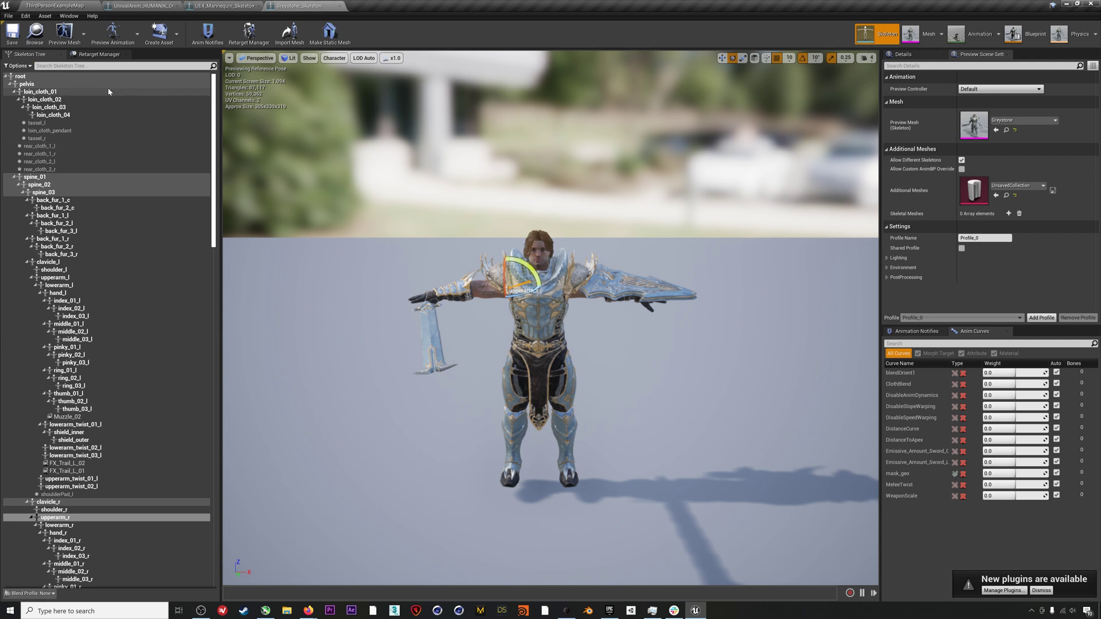
- Use the current T-pose as Greystone_Skeleton's retarget base pose and save the skeleton
{"action": "left_click", "coordinate": [99, 55]}
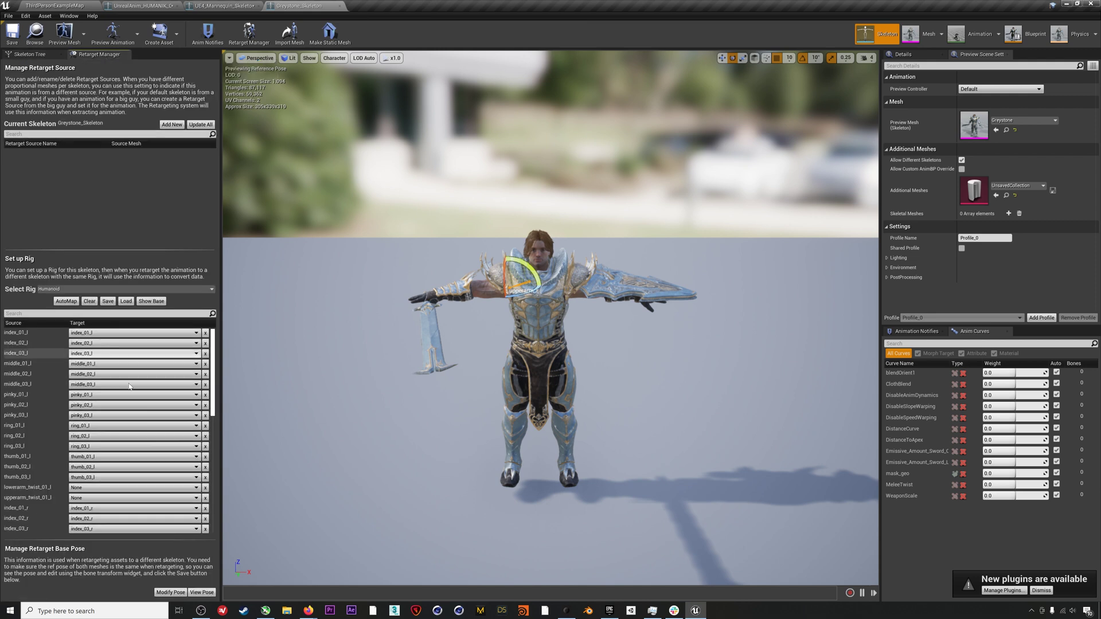
{"action": "left_click", "coordinate": [166, 593]}
{"action": "left_click", "coordinate": [190, 549]}
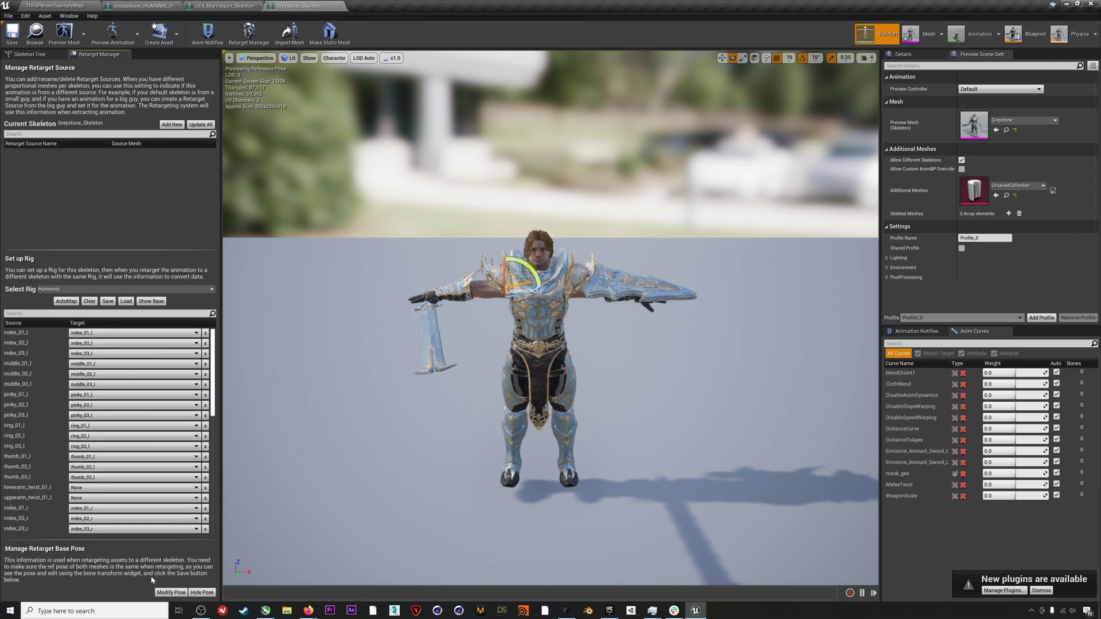
{"action": "left_click", "coordinate": [7, 27]}
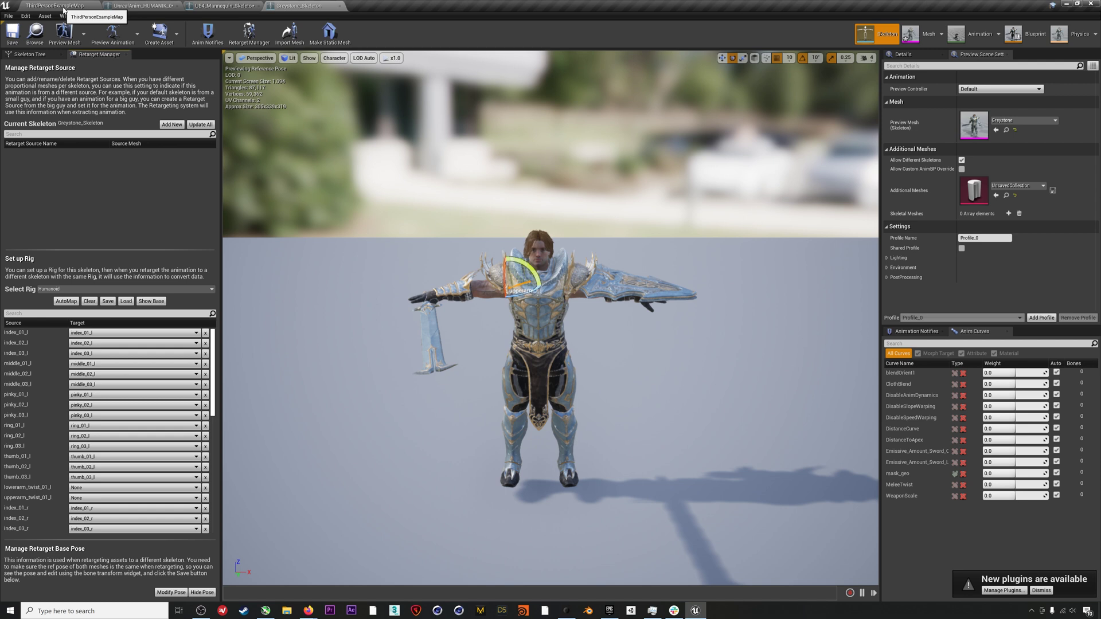
- Duplicate and retarget UnrealAnim_HUMANIK_C2J_Anim from the RokokoAnimation folder to Greystone_Skeleton, and place the retargeted animation in ThirdPersonExampleMap in front of the animated mannequin
{"action": "left_click", "coordinate": [63, 7]}
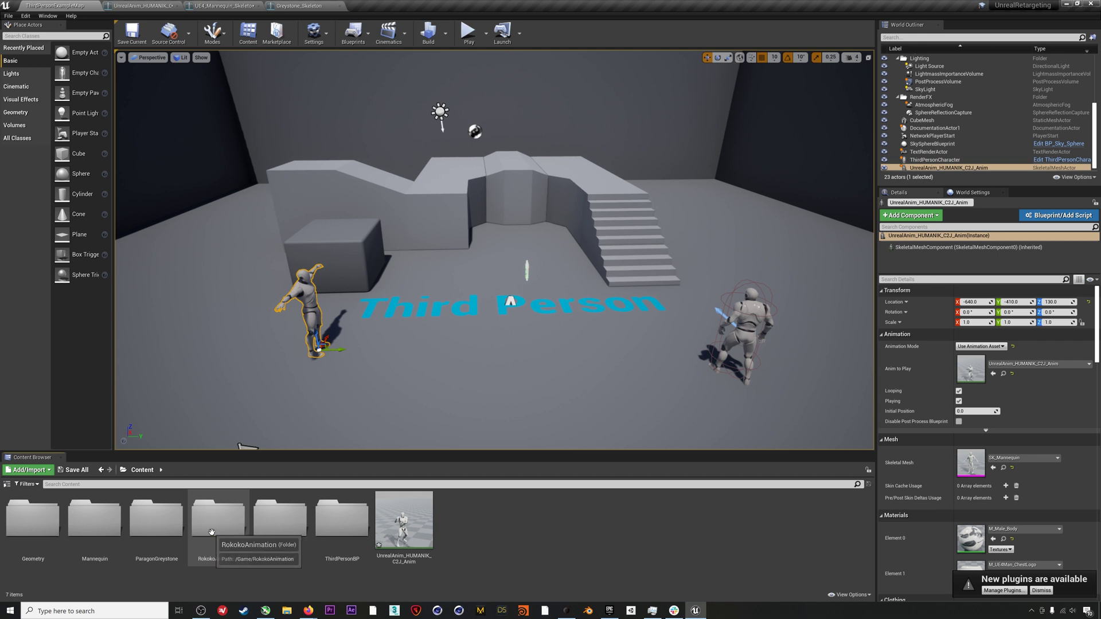
{"action": "double_click", "coordinate": [212, 528]}
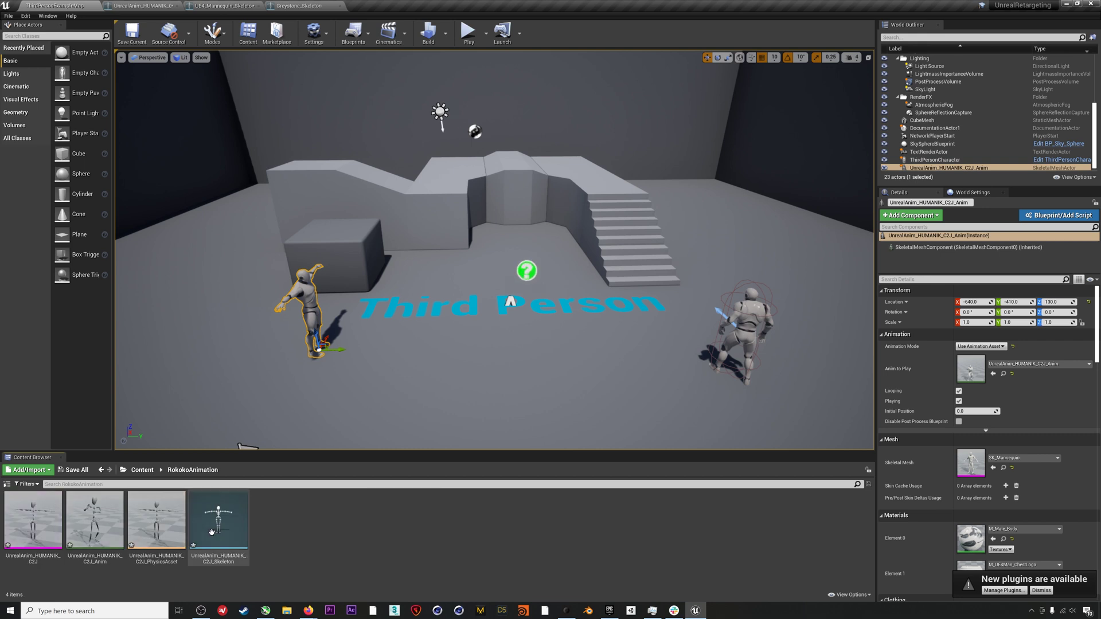
{"action": "right_click", "coordinate": [113, 529]}
{"action": "mouse_move", "coordinate": [166, 268]}
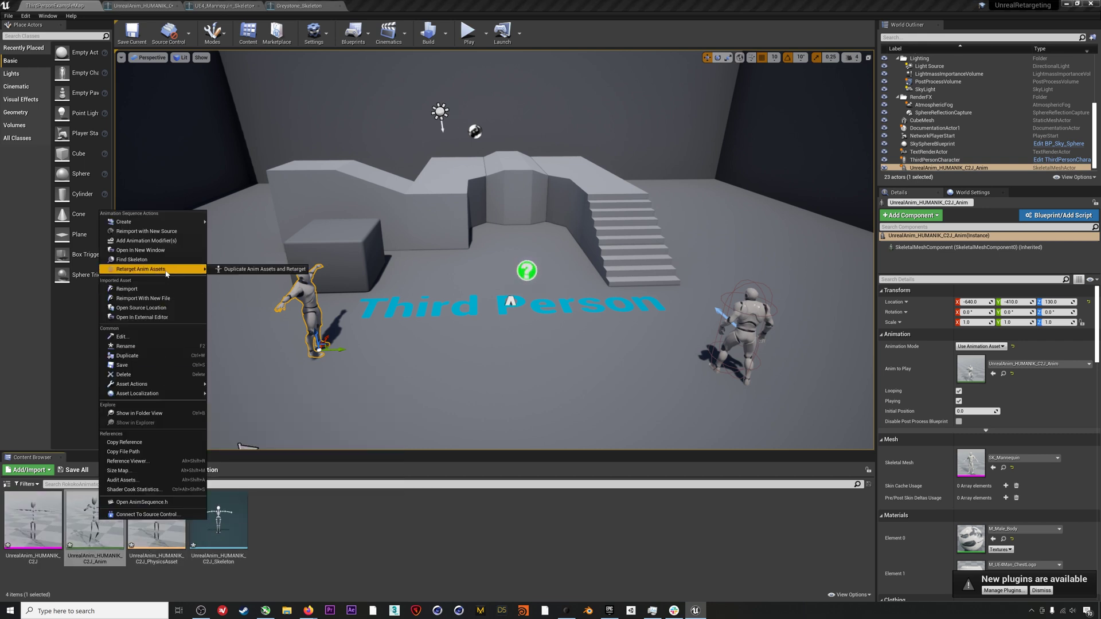
{"action": "left_click", "coordinate": [237, 273]}
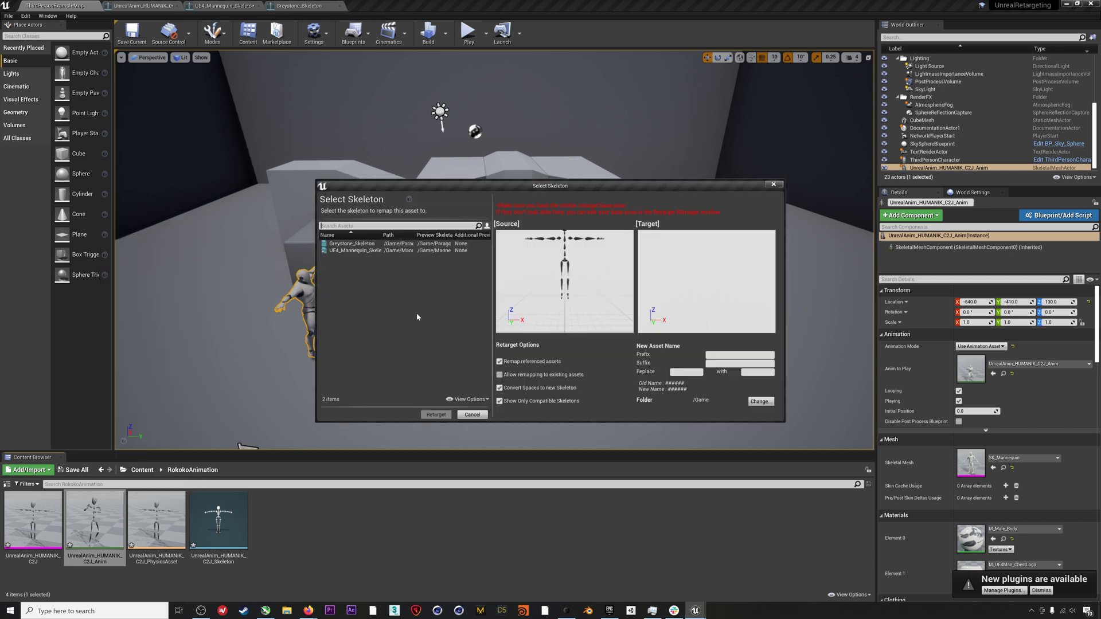
{"action": "left_click", "coordinate": [353, 243]}
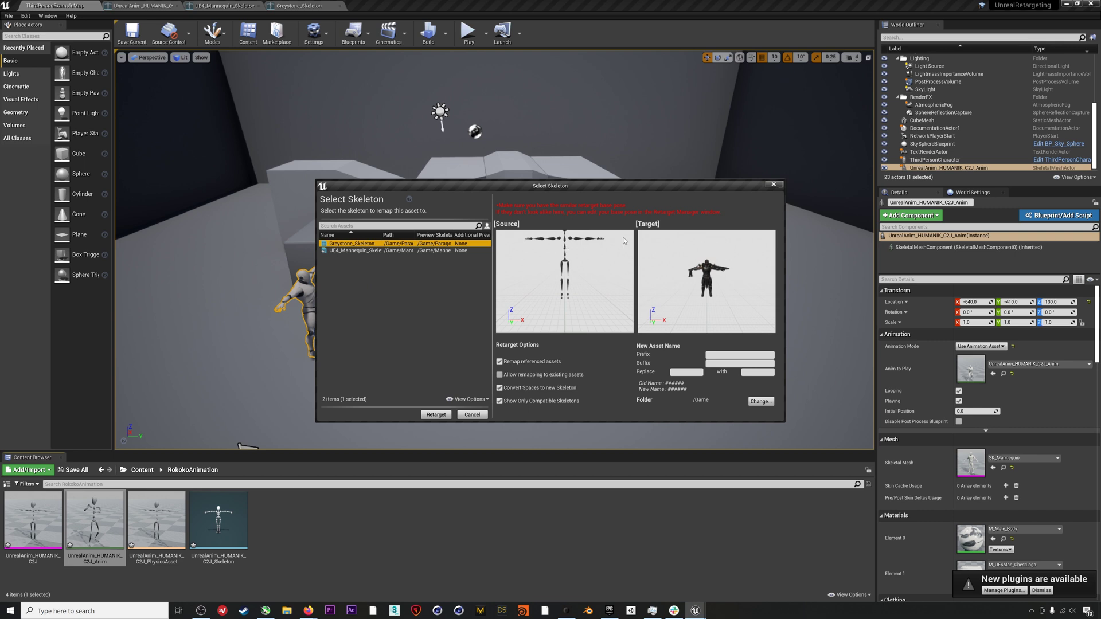
{"action": "left_click", "coordinate": [435, 414]}
{"action": "left_click_drag", "start_coordinate": [465, 519], "coordinate": [339, 402]}
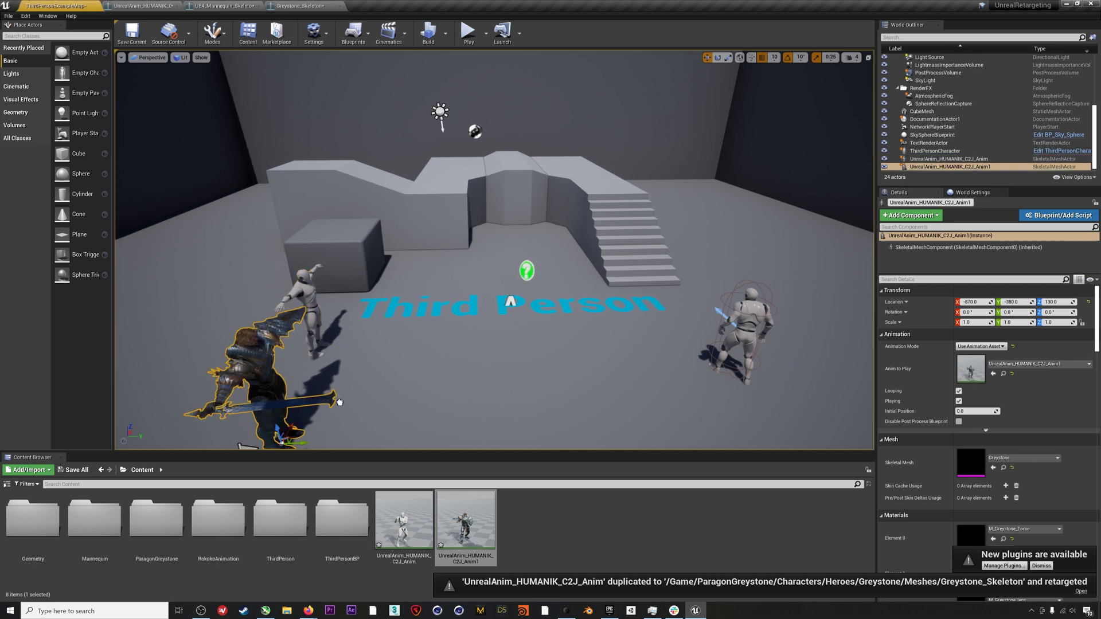
- Play the level and walk the third-person character up to Greystone and the mannequin to compare their retargeted animations
{"action": "left_click", "coordinate": [465, 34]}
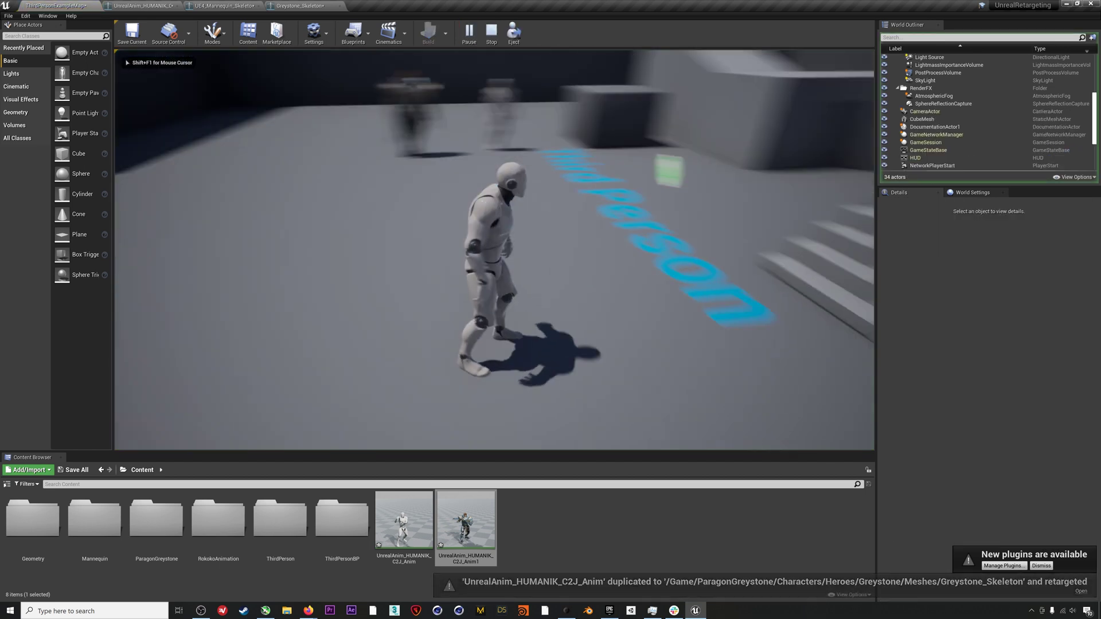
{"action": "key", "text": "w"}
{"action": "key", "text": "a"}
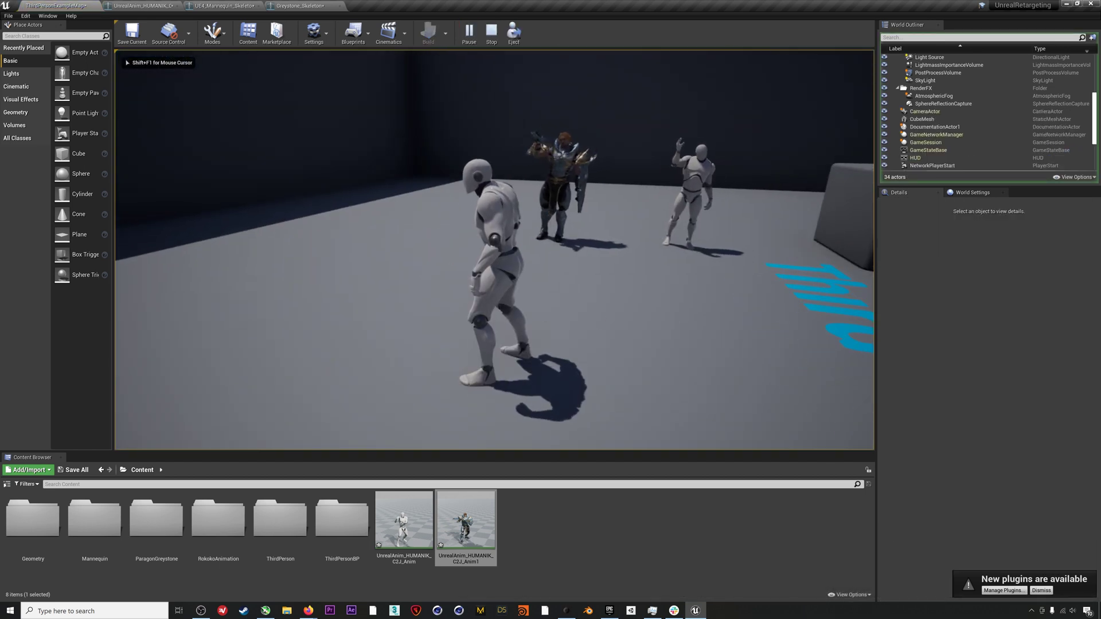
{"action": "key", "text": "w"}
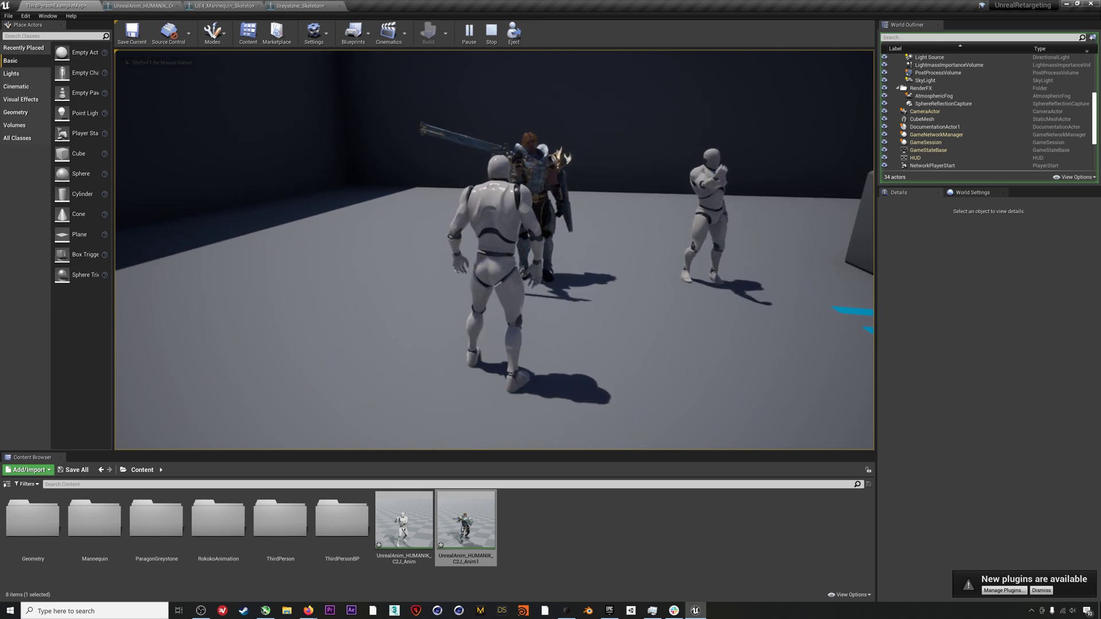
{"action": "key", "text": "d"}
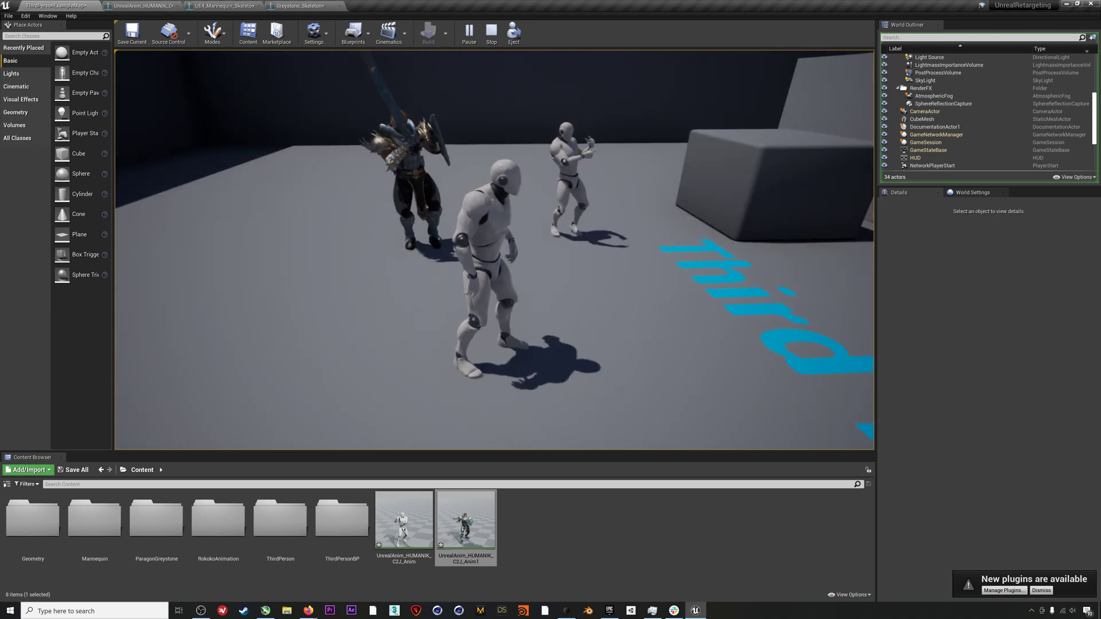
{"action": "key", "text": "w"}
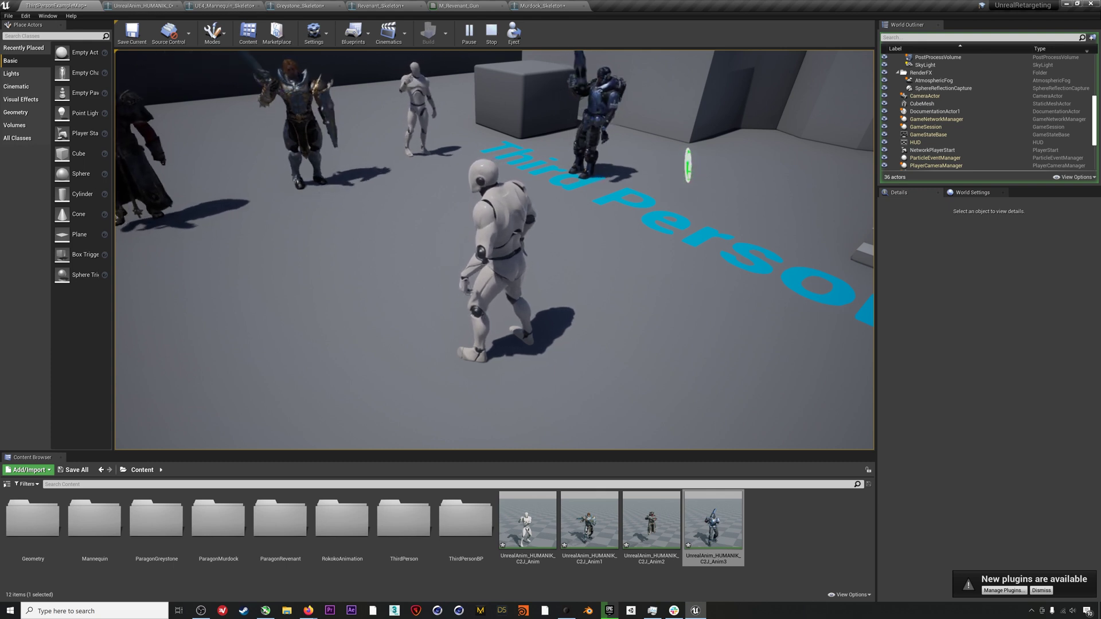
- Run the character around the playing level to examine the retargeted animation on Revenant, Greystone, the mannequin and Murdock from several angles
{"action": "key", "text": "w"}
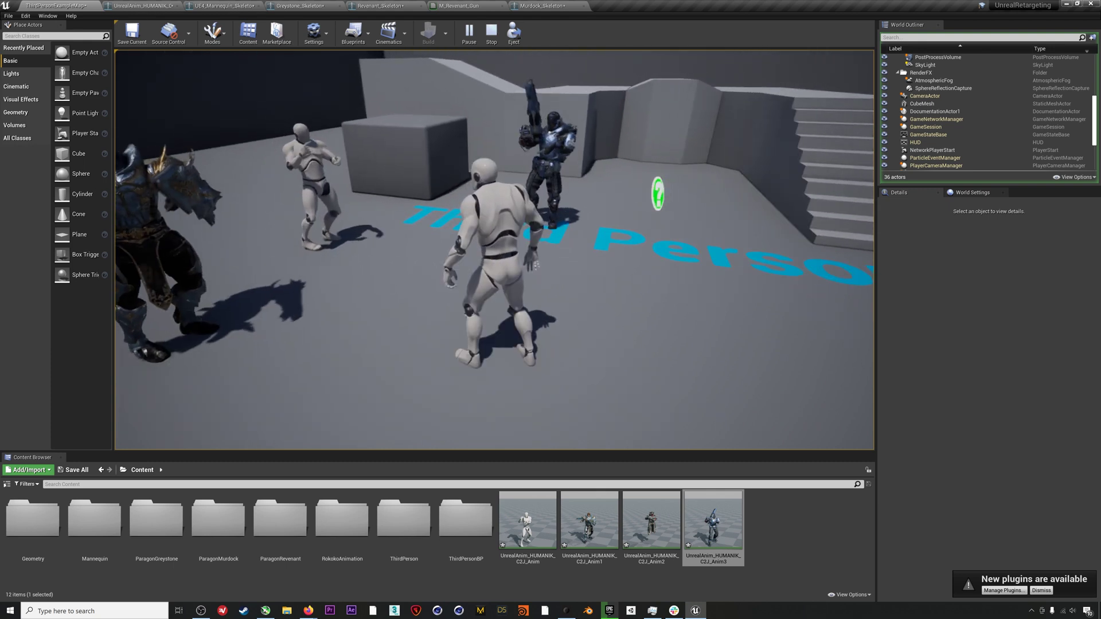
{"action": "key", "text": "a"}
{"action": "key", "text": "s"}
{"action": "key", "text": "d"}
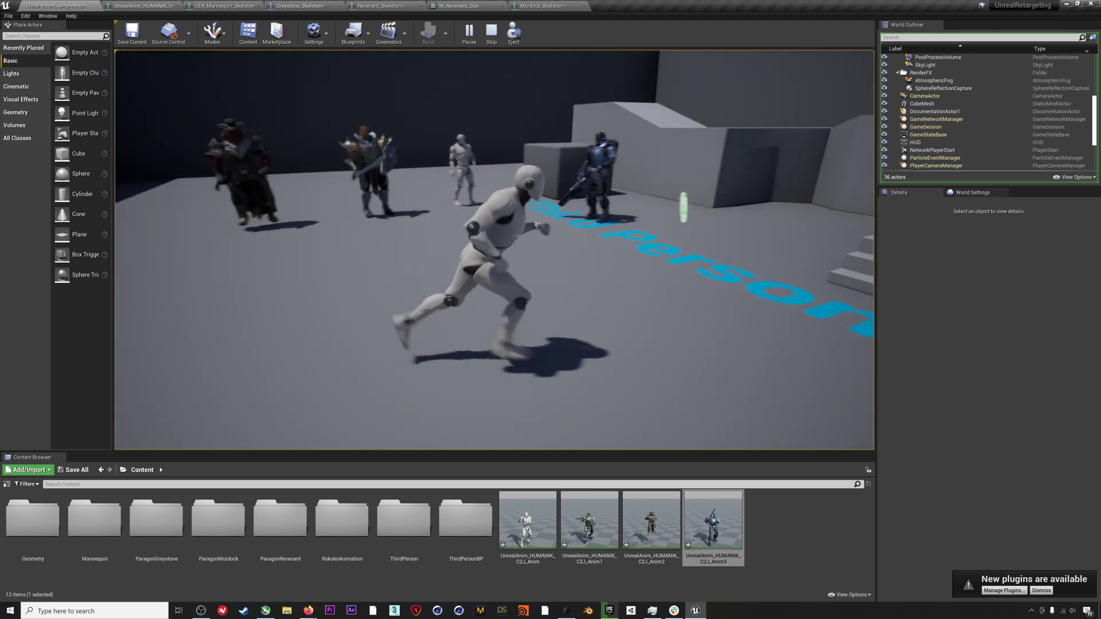
{"action": "key", "text": "w"}
{"action": "key", "text": "a"}
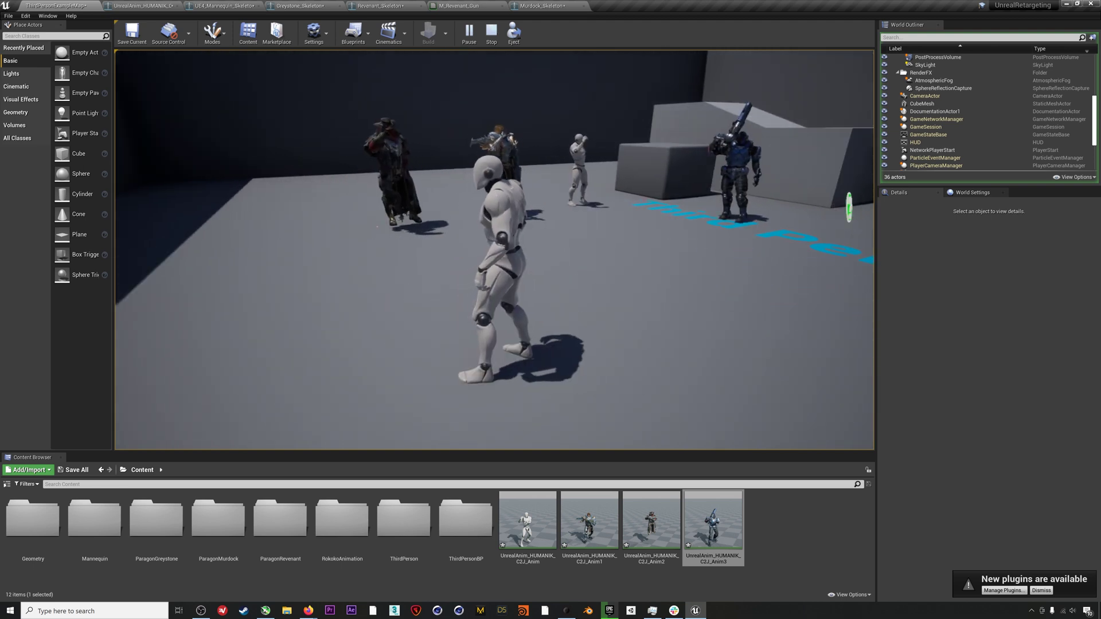
{"action": "key", "text": "d"}
{"action": "key", "text": "w"}
{"action": "key", "text": "s"}
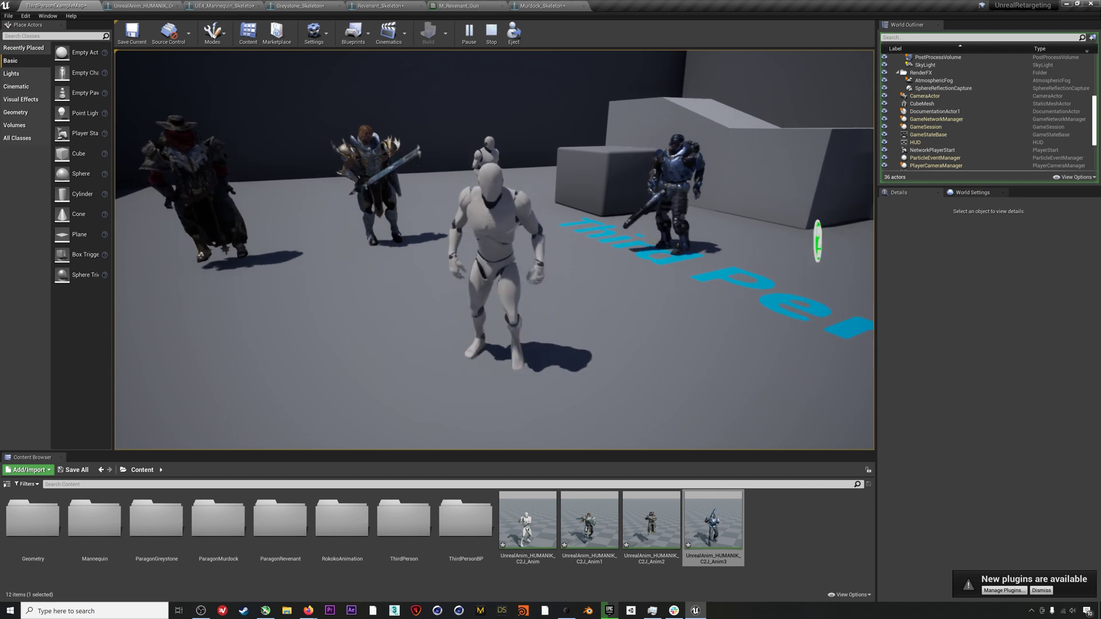
{"action": "key", "text": "a"}
{"action": "key", "text": "s"}
{"action": "key", "text": "d"}
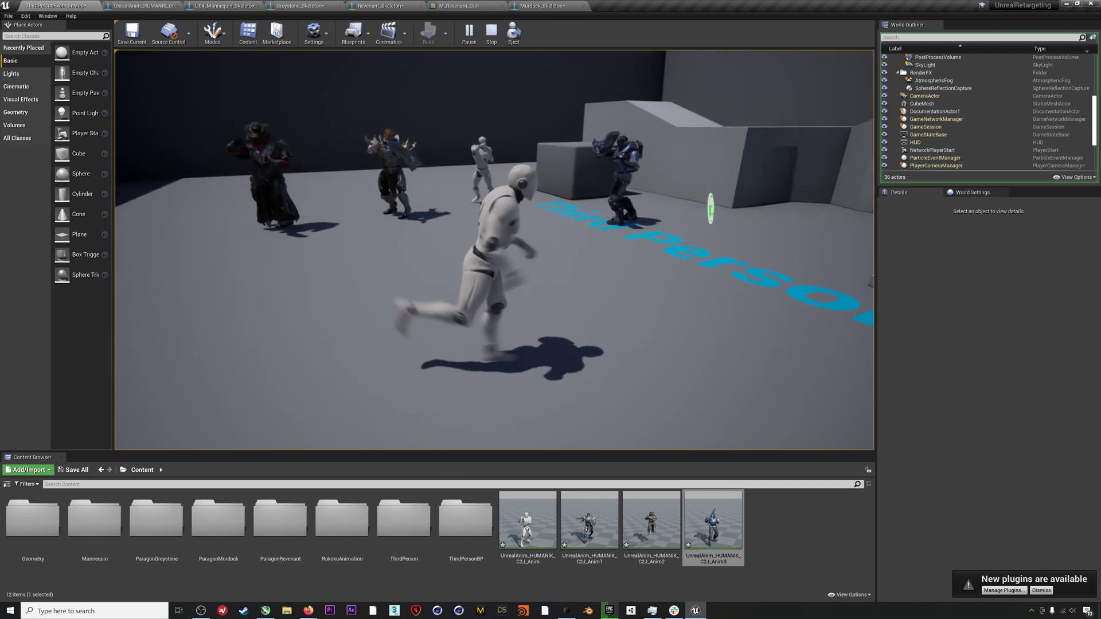
{"action": "key", "text": "w"}
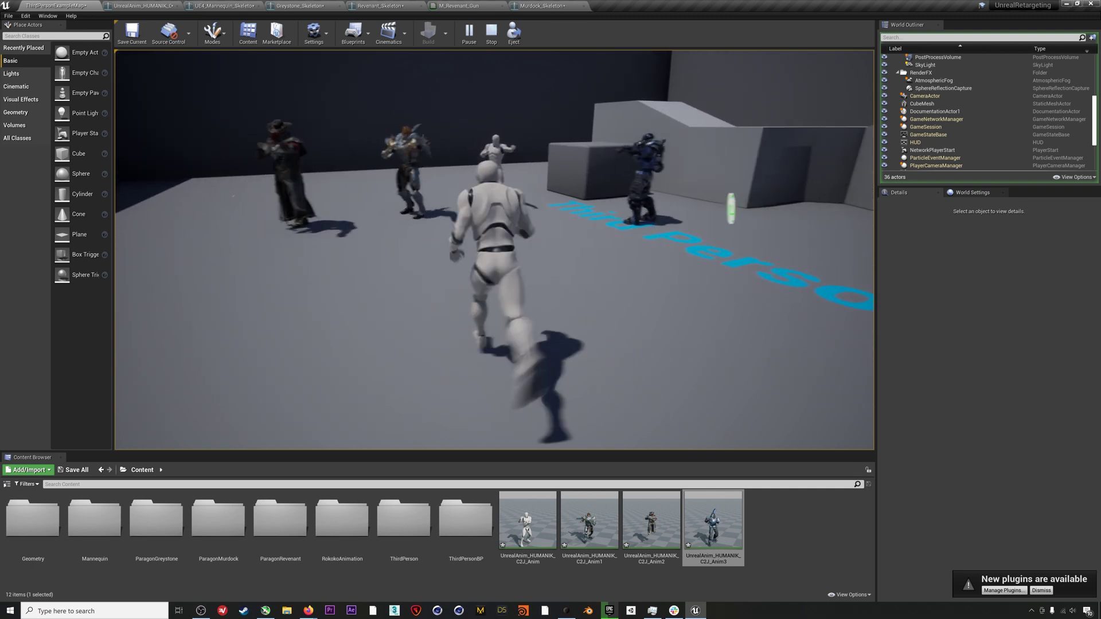
{"action": "key", "text": "a"}
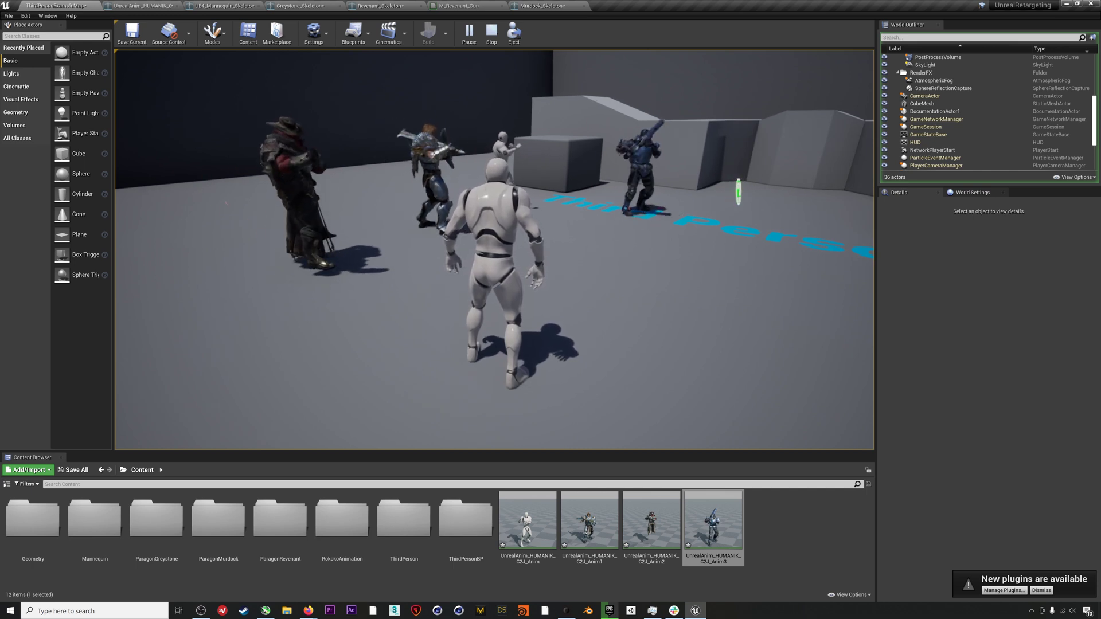
{"action": "key", "text": "s"}
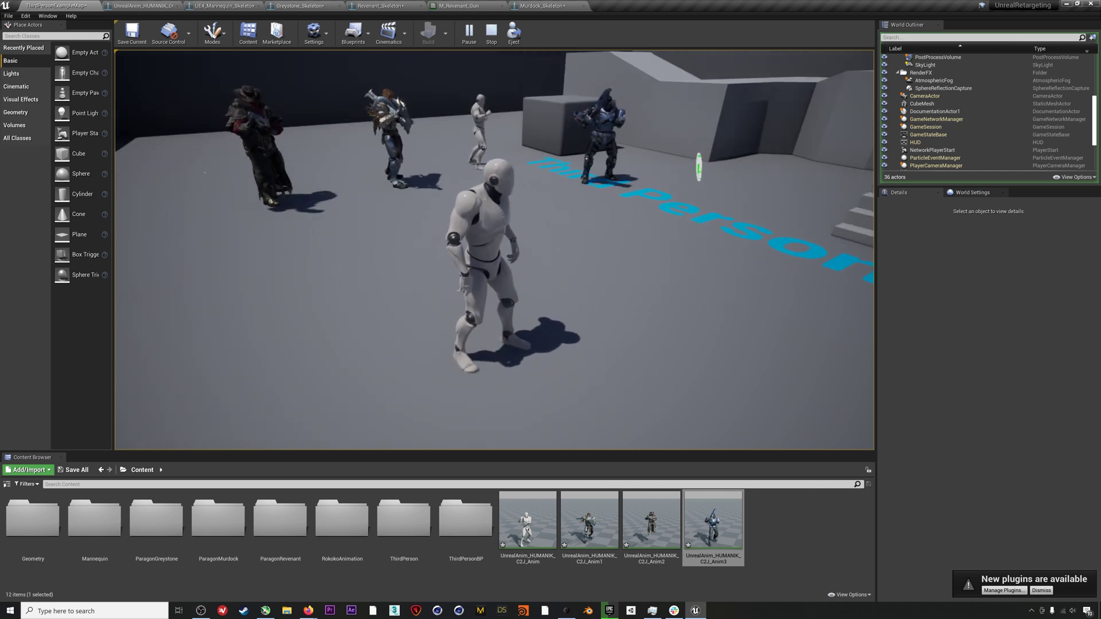
{"action": "key", "text": "a"}
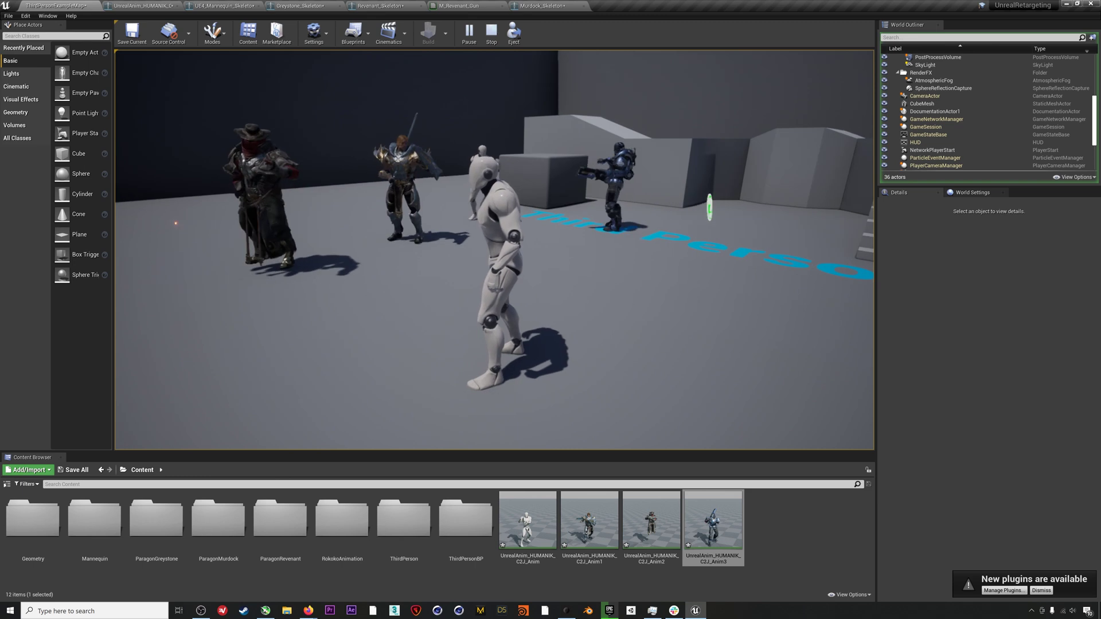
{"action": "key", "text": "s"}
{"action": "key", "text": "a"}
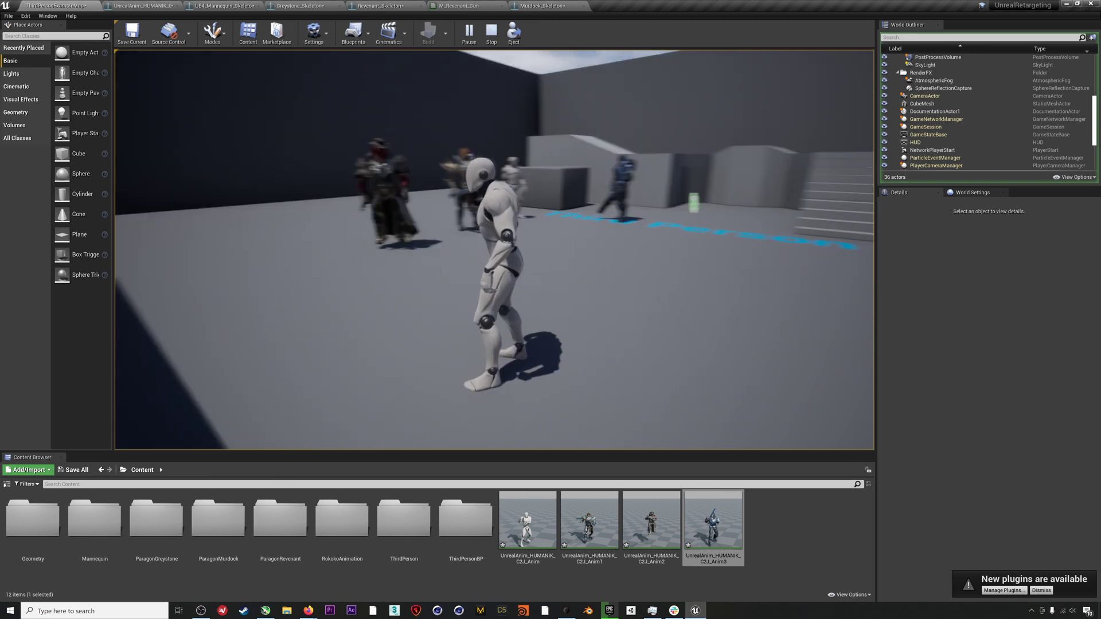
{"action": "key", "text": "w"}
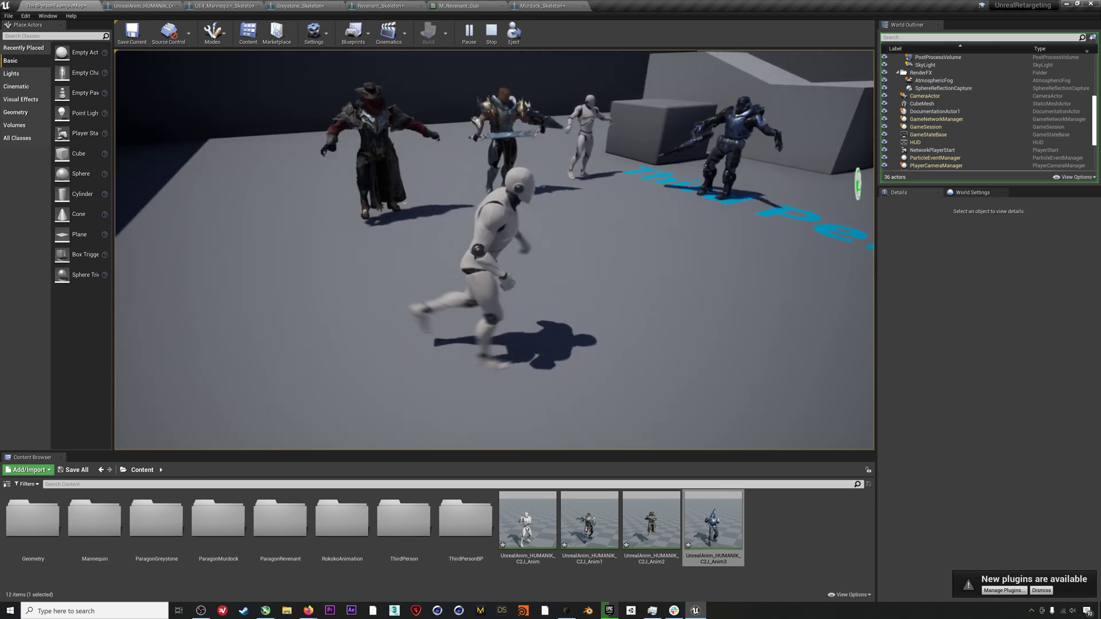